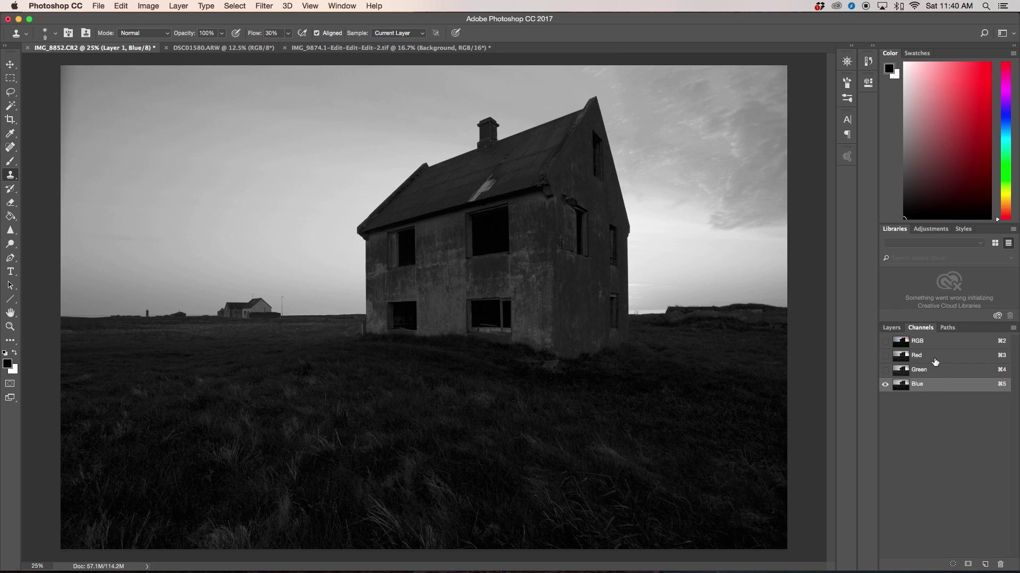
Compare the red and blue channels, then duplicate the Red channel as the basis for a sky mask
{"action": "left_click", "coordinate": [935, 362]}
{"action": "left_click", "coordinate": [927, 387]}
{"action": "left_click", "coordinate": [925, 359]}
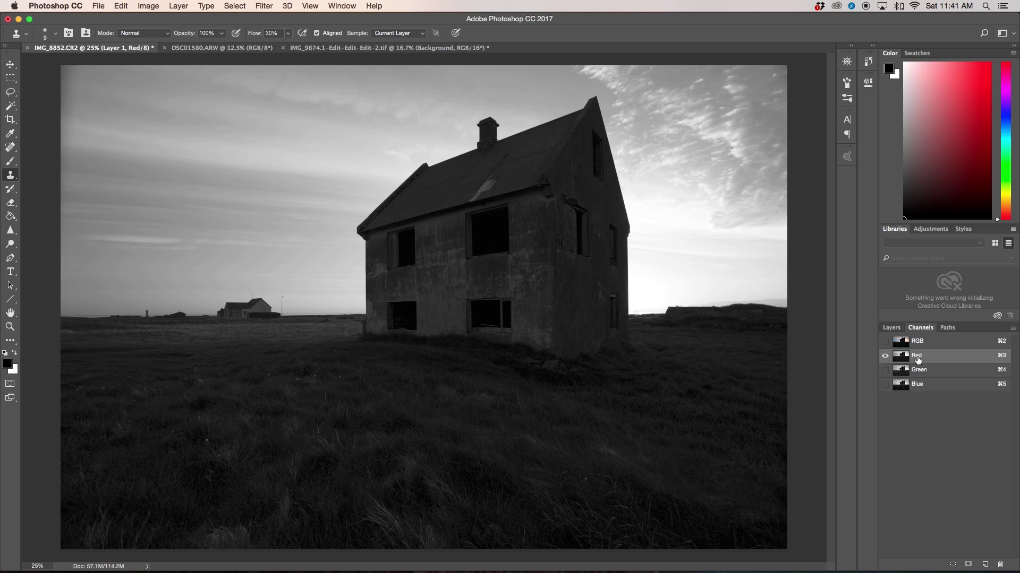
{"action": "left_click_drag", "start_coordinate": [918, 360], "coordinate": [985, 567]}
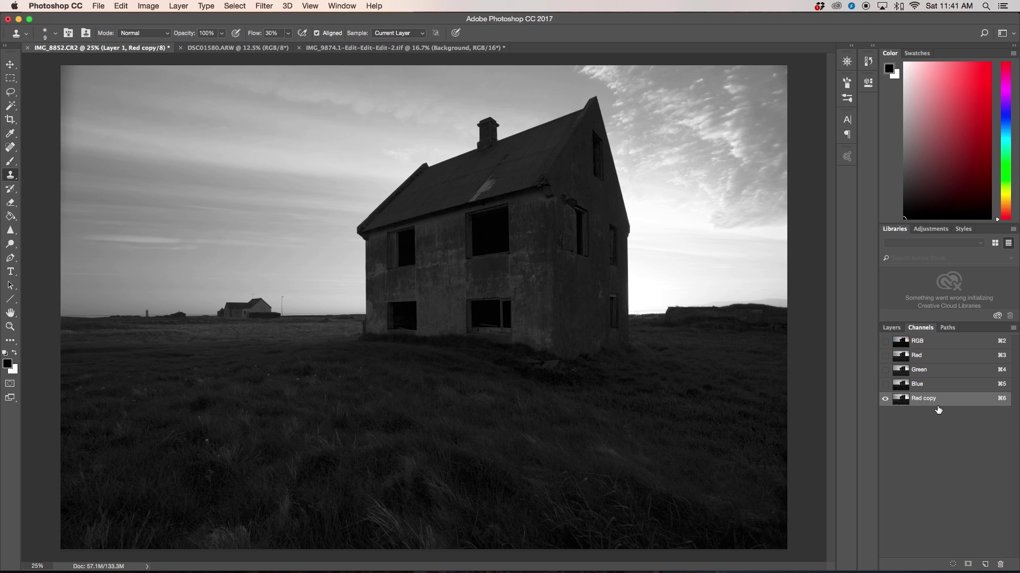
Apply Levels to the Red copy channel with input black at 39 and input white at 99
{"action": "key", "text": "super+l"}
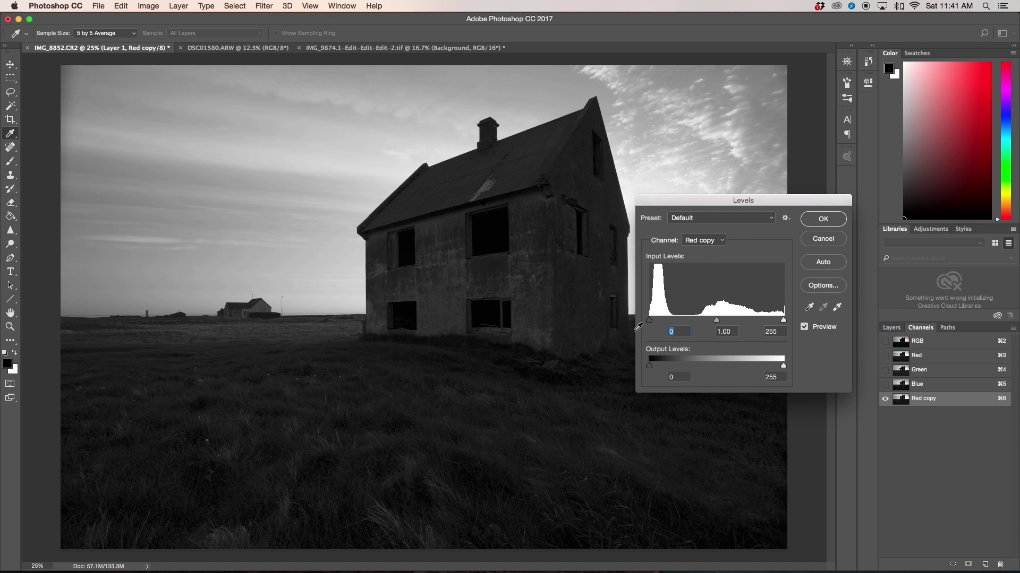
{"action": "left_click_drag", "start_coordinate": [649, 321], "coordinate": [667, 323]}
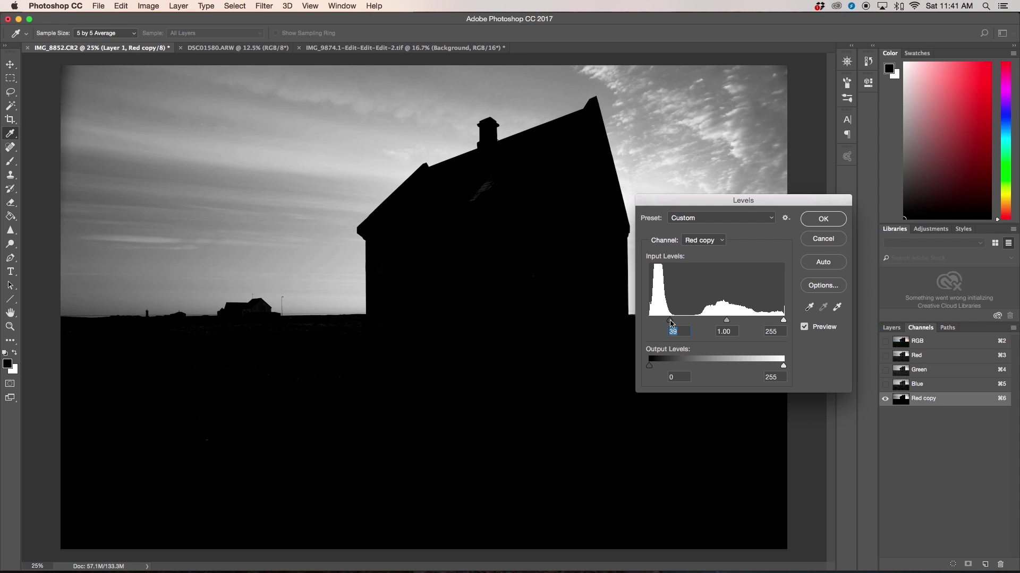
{"action": "left_click_drag", "start_coordinate": [783, 322], "coordinate": [701, 322]}
{"action": "left_click", "coordinate": [701, 321]}
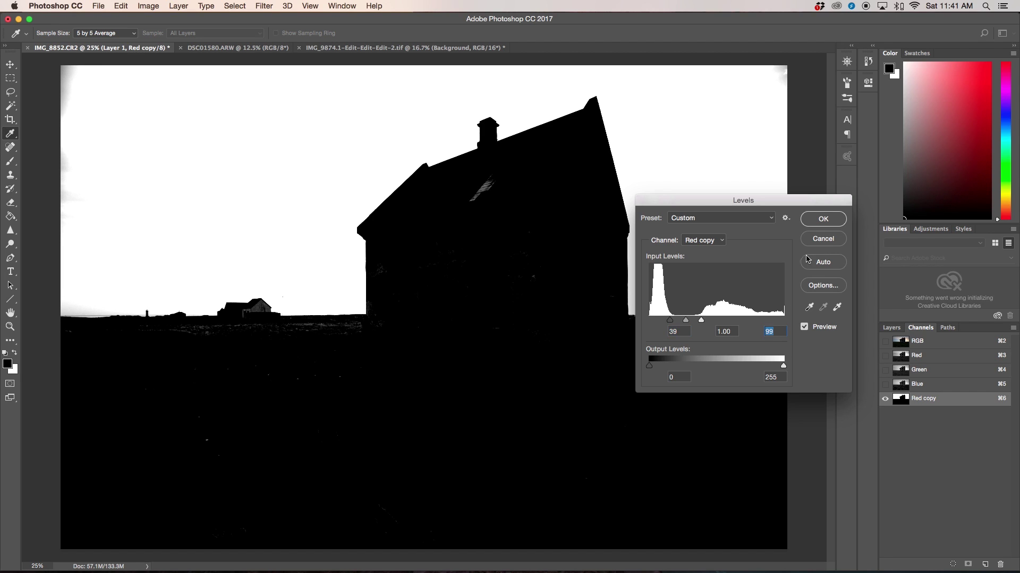
{"action": "left_click", "coordinate": [816, 227]}
{"action": "key", "text": "s"}
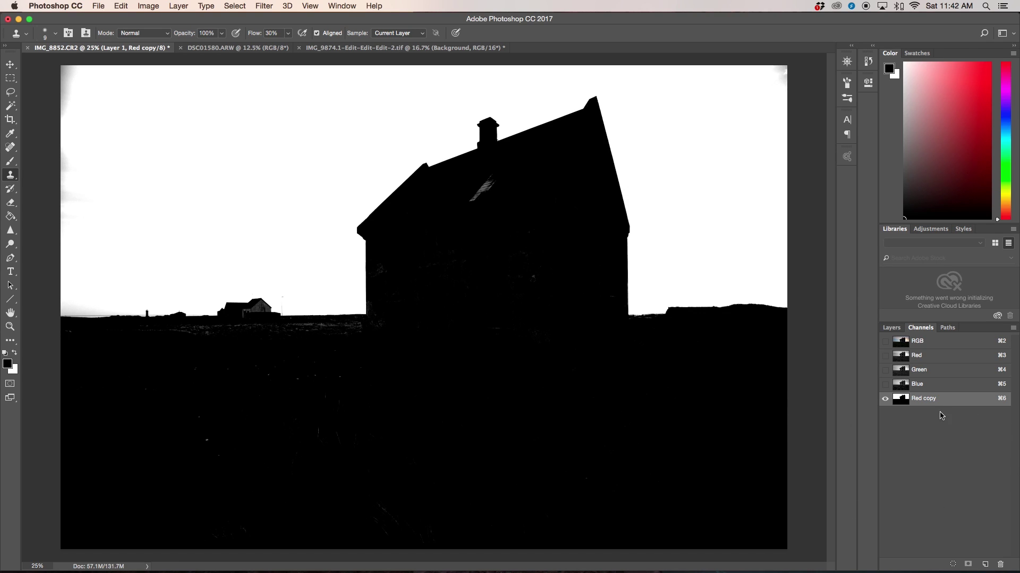
Load the Red copy channel as a selection and add it to Layer 1 as a layer mask
{"action": "left_click", "coordinate": [903, 405], "text": "super"}
{"action": "left_click", "coordinate": [891, 327]}
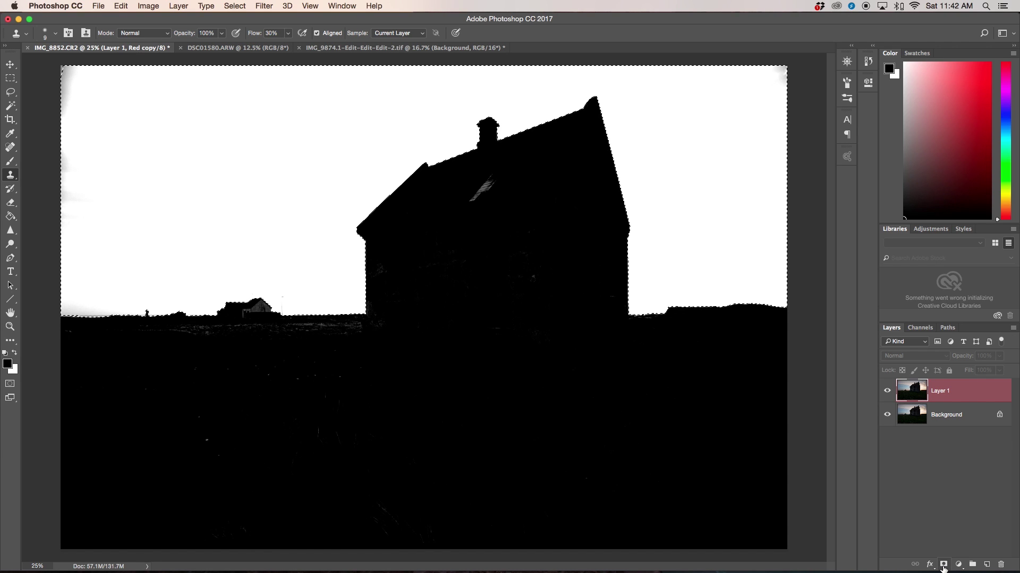
{"action": "left_click", "coordinate": [943, 566]}
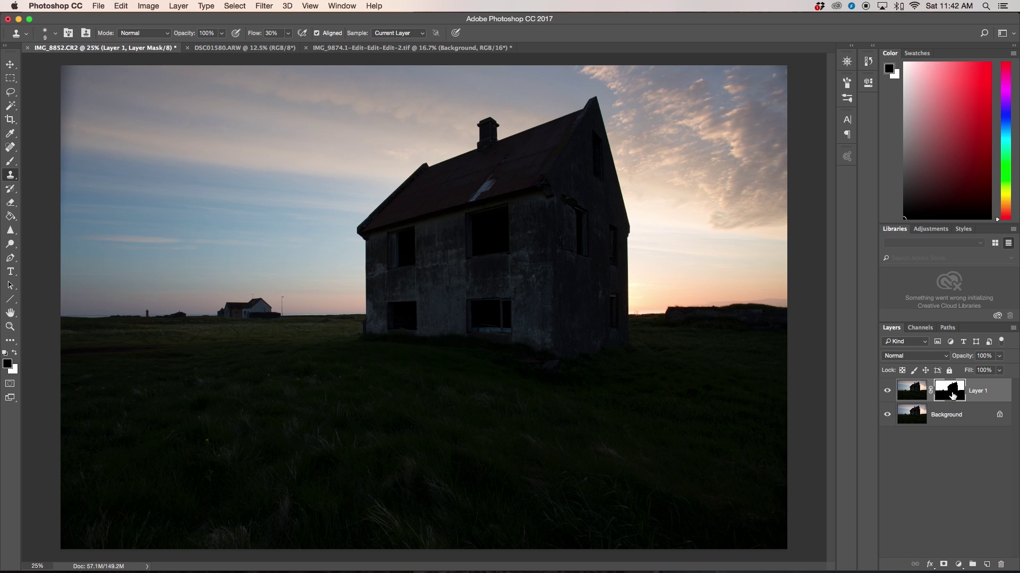
Hide the Background layer and invert Layer 1's mask to keep the house and ground instead of the sky
{"action": "left_click", "coordinate": [886, 416]}
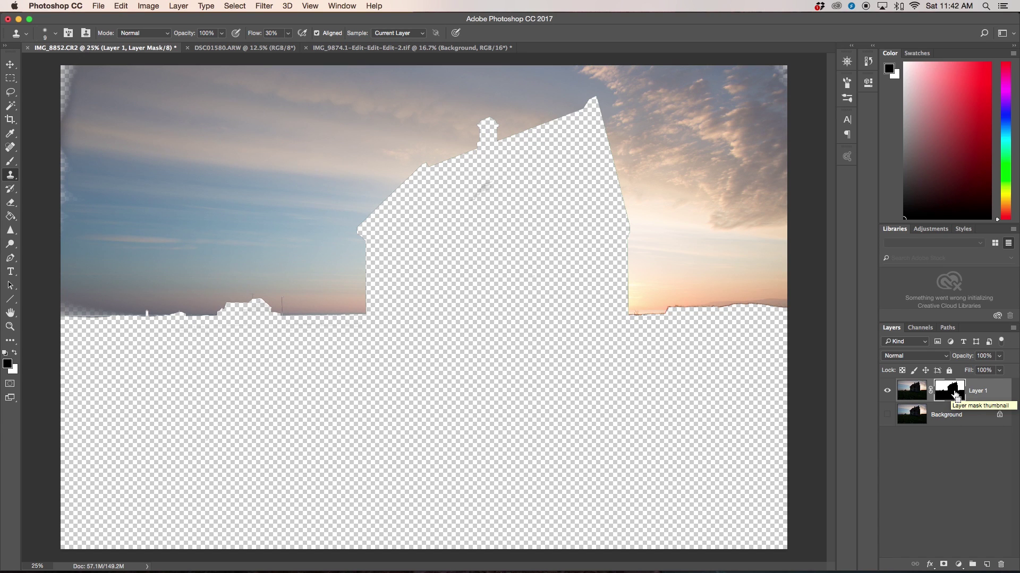
{"action": "key", "text": "super+i"}
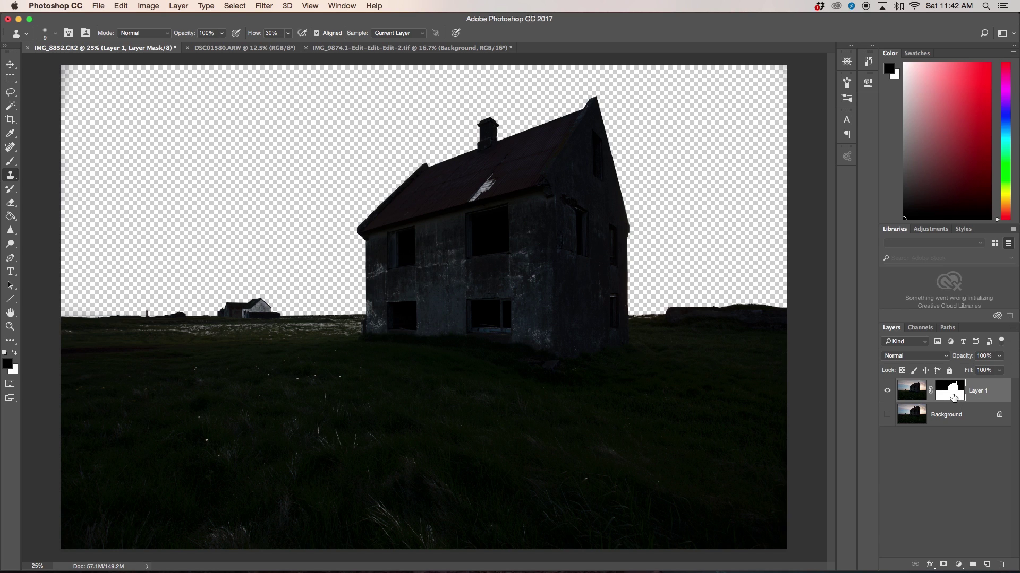
Display Layer 1's mask on its own and paint white over the grey specks on the roof, house base and grass
{"action": "left_click", "coordinate": [954, 397], "text": "alt"}
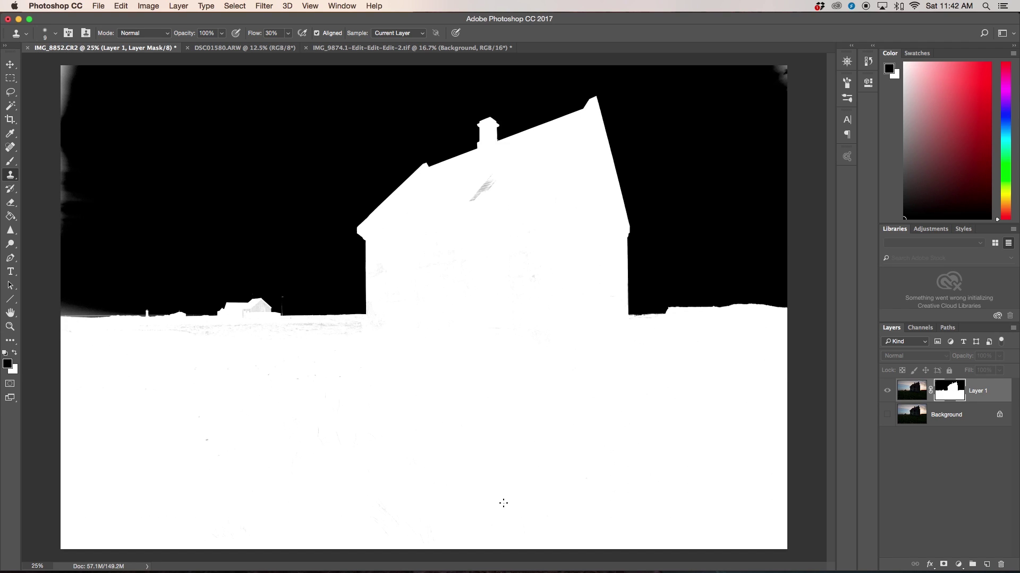
{"action": "key", "text": "b"}
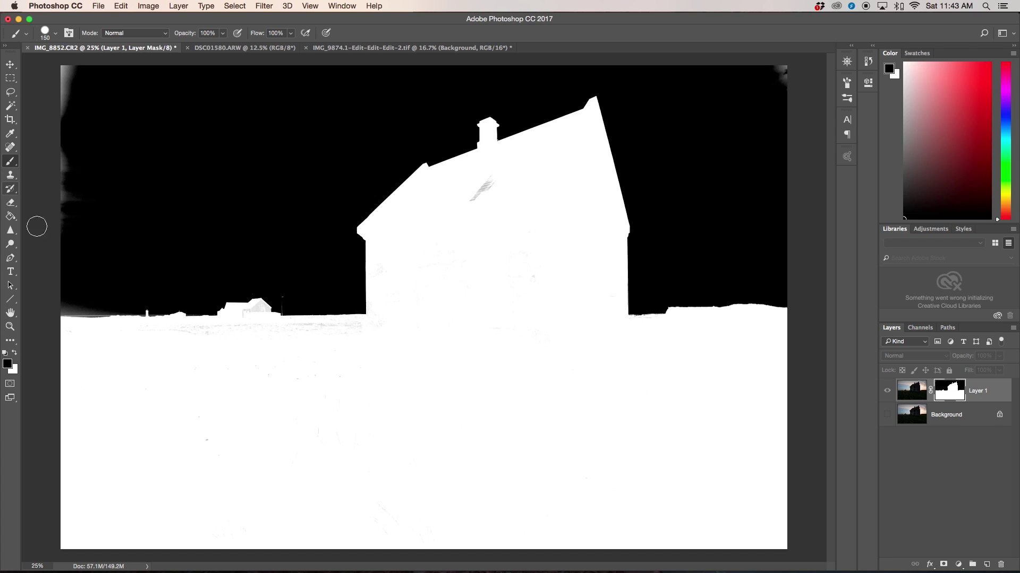
{"action": "left_click", "coordinate": [15, 355]}
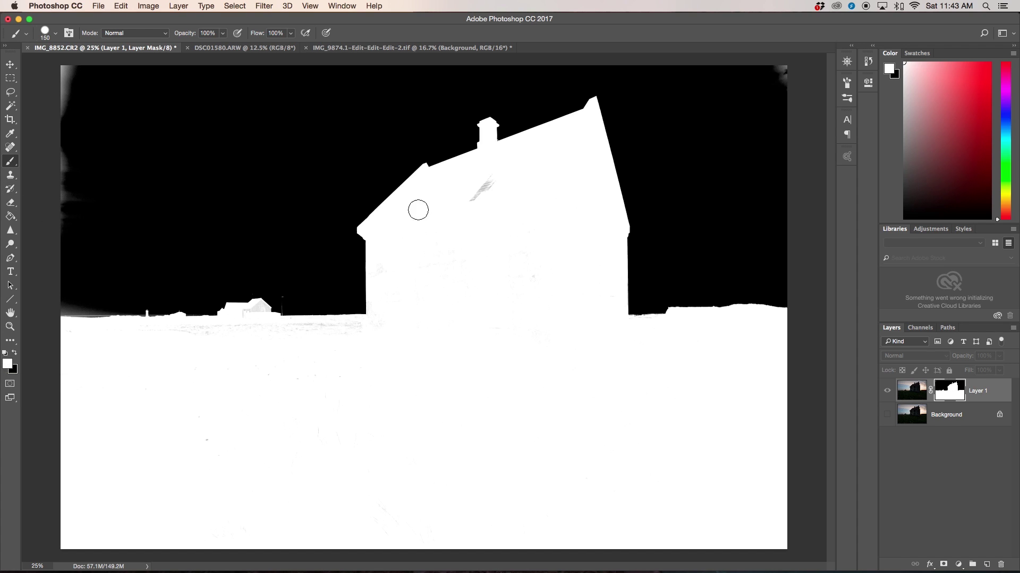
{"action": "left_click_drag", "start_coordinate": [487, 183], "coordinate": [474, 209]}
{"action": "left_click_drag", "start_coordinate": [359, 328], "coordinate": [135, 335]}
{"action": "mouse_move", "coordinate": [301, 370]}
{"action": "left_mouse_down"}
{"action": "mouse_move", "coordinate": [240, 380]}
{"action": "mouse_move", "coordinate": [186, 475]}
{"action": "mouse_move", "coordinate": [197, 452]}
{"action": "mouse_move", "coordinate": [180, 380]}
{"action": "mouse_move", "coordinate": [330, 441]}
{"action": "mouse_move", "coordinate": [327, 430]}
{"action": "mouse_move", "coordinate": [420, 445]}
{"action": "mouse_move", "coordinate": [363, 446]}
{"action": "mouse_move", "coordinate": [432, 521]}
{"action": "mouse_move", "coordinate": [317, 471]}
{"action": "mouse_move", "coordinate": [177, 367]}
{"action": "left_mouse_up"}
Reduce the brush to size 70 and paint white over the remaining grey specks below the horizon and on the small distant house
{"action": "key", "text": "super+plus"}
{"action": "key", "text": "super+plus"}
{"action": "key", "text": "bracketleft"}
{"action": "key", "text": "bracketleft"}
{"action": "key", "text": "bracketleft"}
{"action": "key", "text": "bracketleft"}
{"action": "key", "text": "bracketleft"}
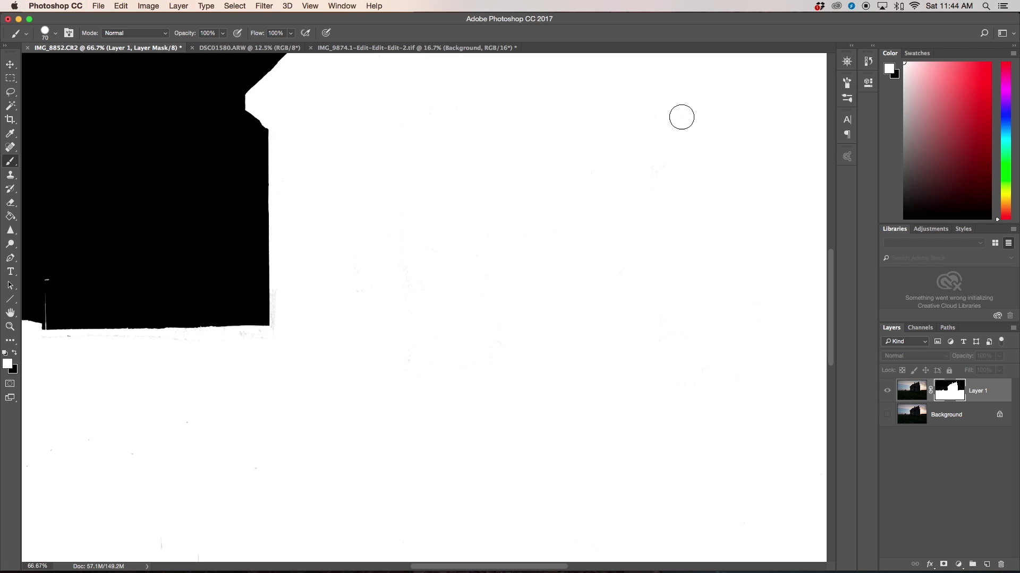
{"action": "scroll", "coordinate": [360, 244], "scroll_direction": "left", "scroll_amount": 5}
{"action": "scroll", "coordinate": [360, 243], "scroll_direction": "down", "scroll_amount": 2}
{"action": "left_click_drag", "start_coordinate": [535, 290], "coordinate": [269, 287]}
{"action": "left_click_drag", "start_coordinate": [527, 226], "coordinate": [518, 303]}
{"action": "mouse_move", "coordinate": [223, 253]}
{"action": "left_mouse_down"}
{"action": "mouse_move", "coordinate": [230, 243]}
{"action": "mouse_move", "coordinate": [250, 259]}
{"action": "mouse_move", "coordinate": [234, 241]}
{"action": "mouse_move", "coordinate": [248, 253]}
{"action": "mouse_move", "coordinate": [235, 252]}
{"action": "left_mouse_up"}
Examine the mask's horizon and foreground from edge to edge for leftover grey specks
{"action": "scroll", "coordinate": [179, 324], "scroll_direction": "left", "scroll_amount": 5}
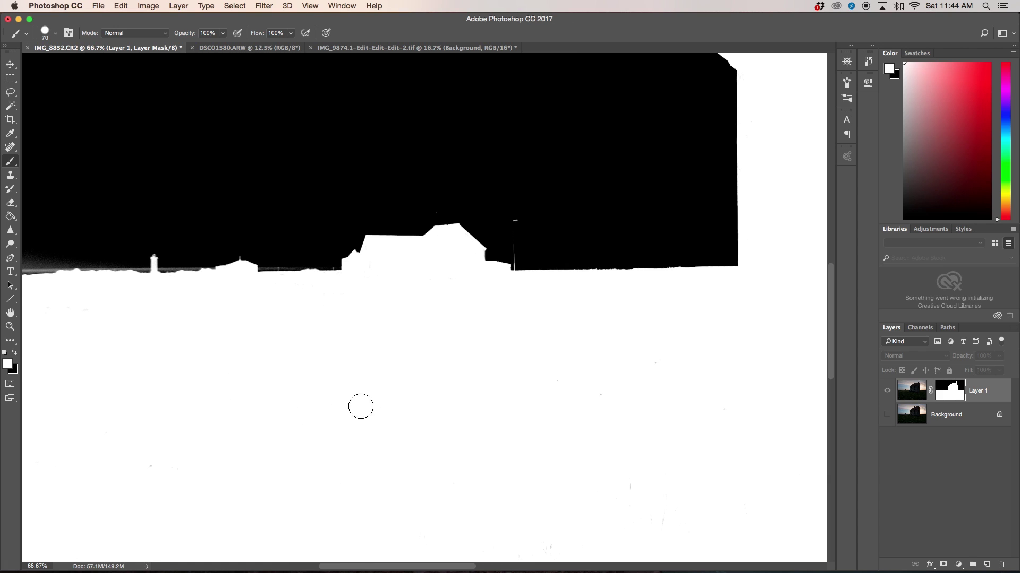
{"action": "scroll", "coordinate": [242, 314], "scroll_direction": "left", "scroll_amount": 3}
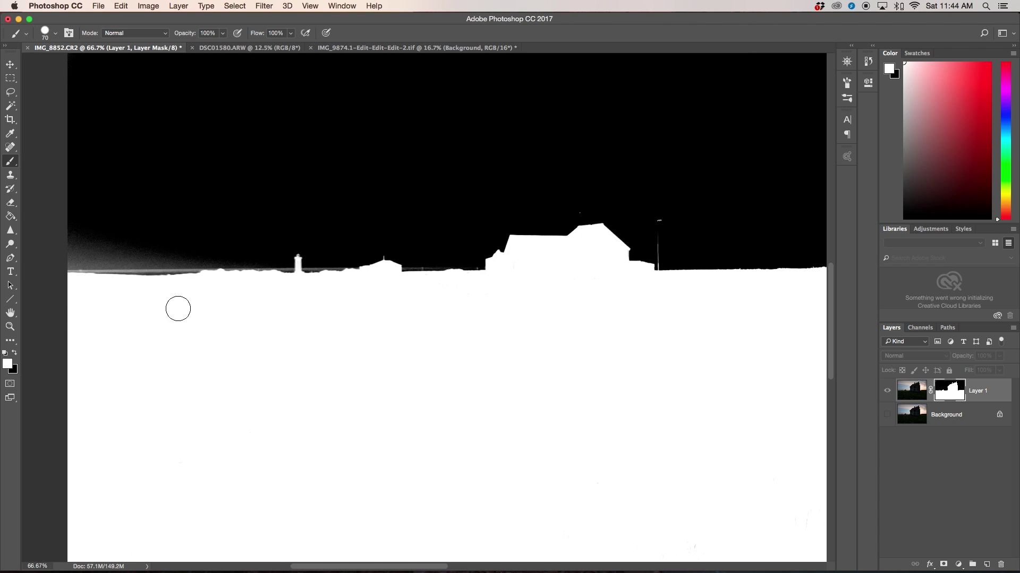
{"action": "scroll", "coordinate": [409, 395], "scroll_direction": "down", "scroll_amount": 5}
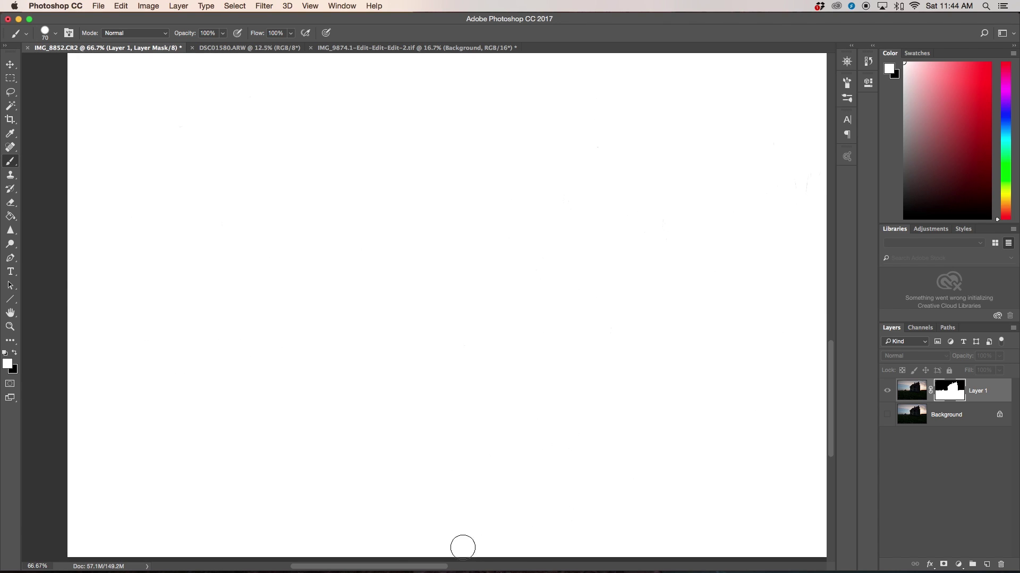
{"action": "scroll", "coordinate": [517, 478], "scroll_direction": "right", "scroll_amount": 10}
{"action": "scroll", "coordinate": [518, 478], "scroll_direction": "up", "scroll_amount": 5}
{"action": "scroll", "coordinate": [451, 387], "scroll_direction": "left", "scroll_amount": 3}
{"action": "scroll", "coordinate": [452, 388], "scroll_direction": "up", "scroll_amount": 1}
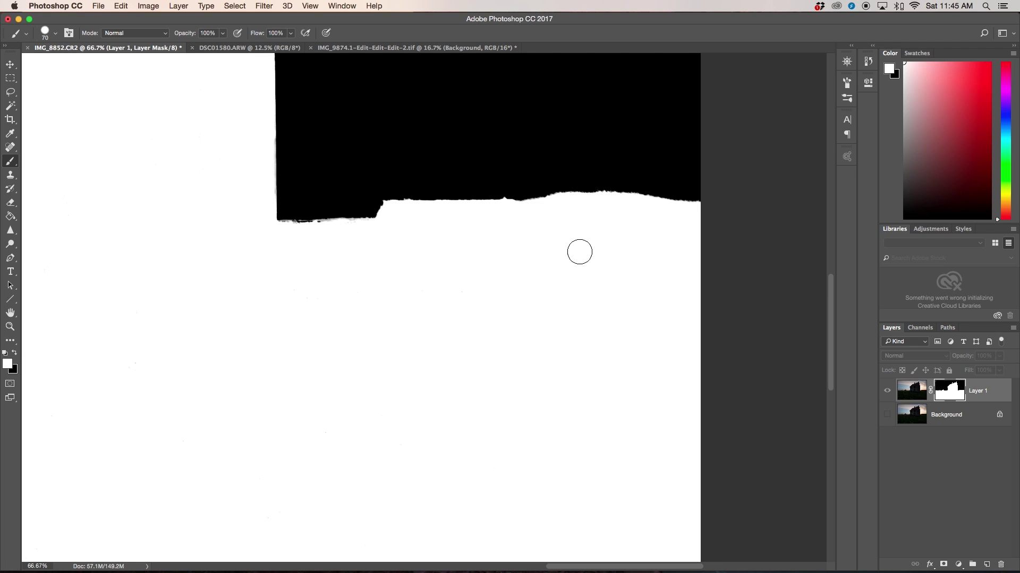
{"action": "scroll", "coordinate": [580, 256], "scroll_direction": "left", "scroll_amount": 10}
{"action": "scroll", "coordinate": [580, 256], "scroll_direction": "up", "scroll_amount": 3}
{"action": "scroll", "coordinate": [68, 348], "scroll_direction": "left", "scroll_amount": 8}
{"action": "scroll", "coordinate": [82, 346], "scroll_direction": "down", "scroll_amount": 5}
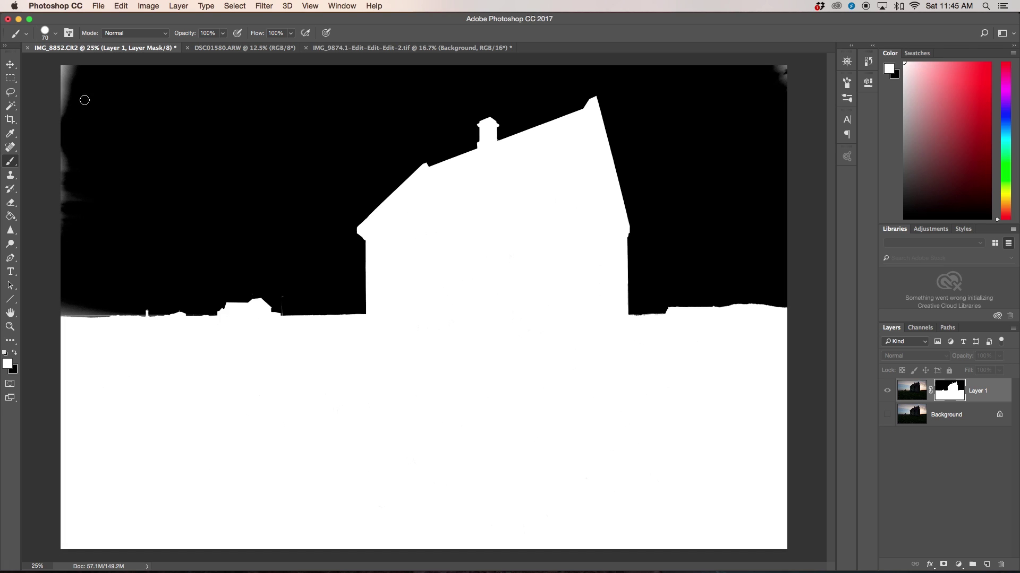
Paint black over the grey patches at the sky's left edge and upper-right corner of the mask, then return to the normal image view
{"action": "left_click", "coordinate": [14, 352]}
{"action": "key", "text": "bracketright"}
{"action": "key", "text": "bracketright"}
{"action": "left_click_drag", "start_coordinate": [75, 231], "coordinate": [66, 58]}
{"action": "left_click", "coordinate": [782, 77]}
{"action": "key", "text": "bracketright"}
{"action": "key", "text": "bracketright"}
{"action": "key", "text": "bracketright"}
{"action": "key", "text": "bracketright"}
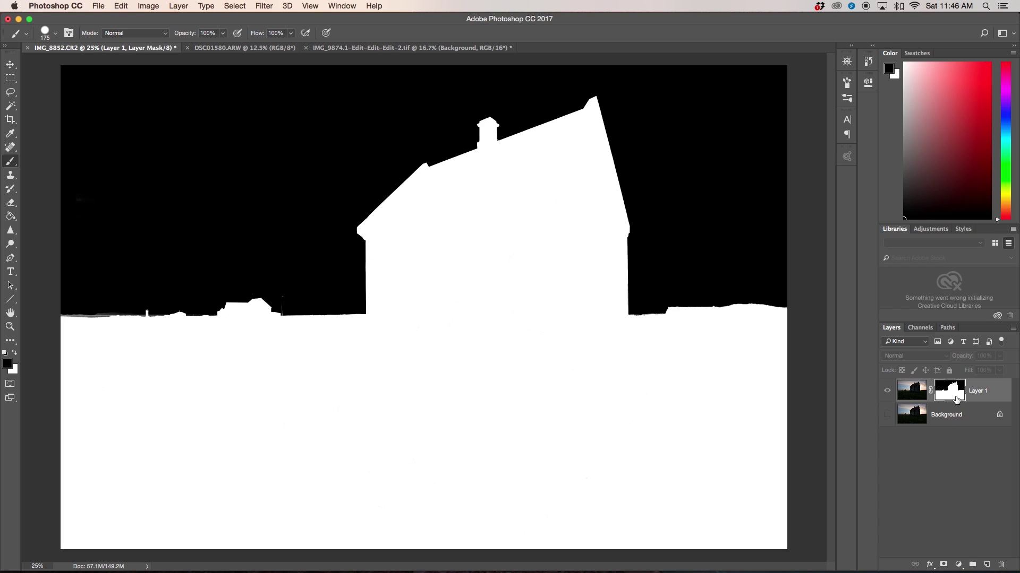
{"action": "left_click", "coordinate": [957, 400], "text": "alt"}
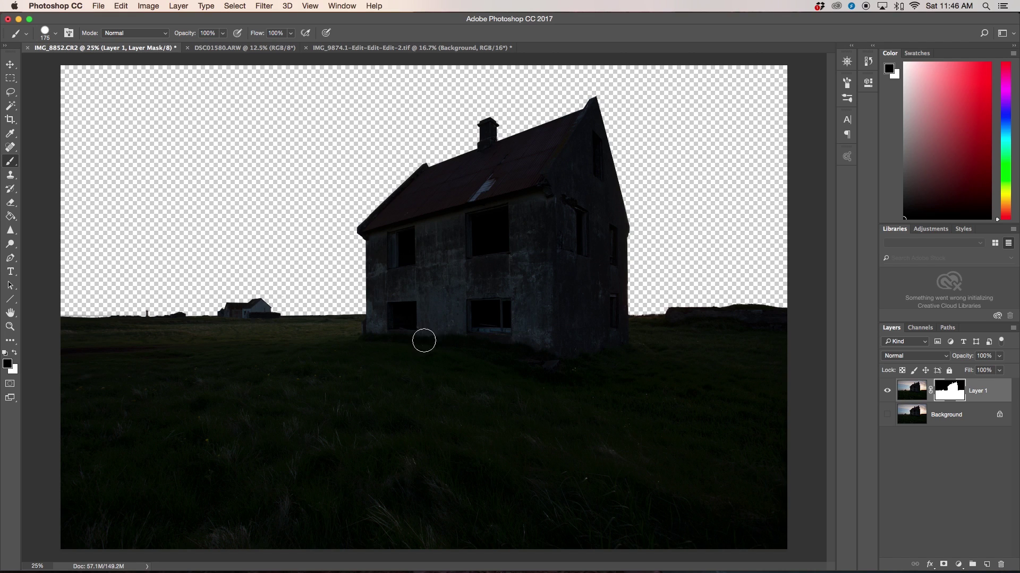
In DSC01580.ARW, select a tall rectangle around the Milky Way above the horizon and copy it to a new layer
{"action": "left_click", "coordinate": [222, 49]}
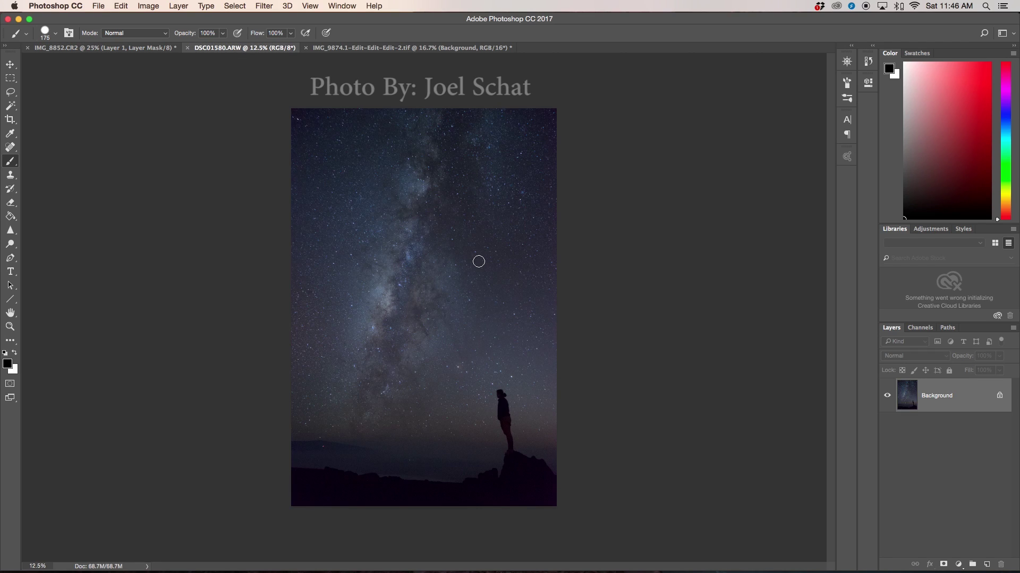
{"action": "key", "text": "m"}
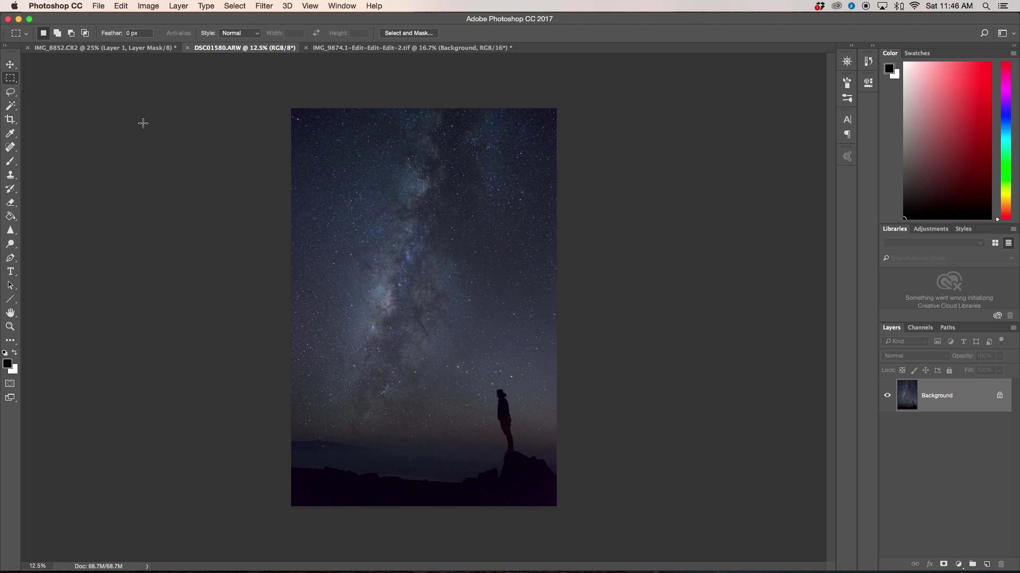
{"action": "left_click_drag", "start_coordinate": [335, 117], "coordinate": [493, 440]}
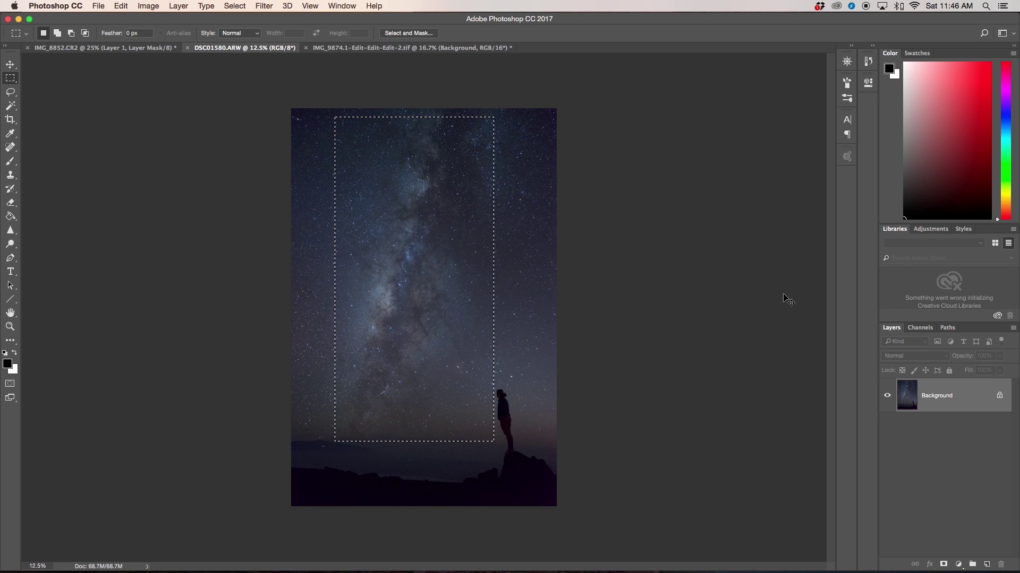
{"action": "key", "text": "super+j"}
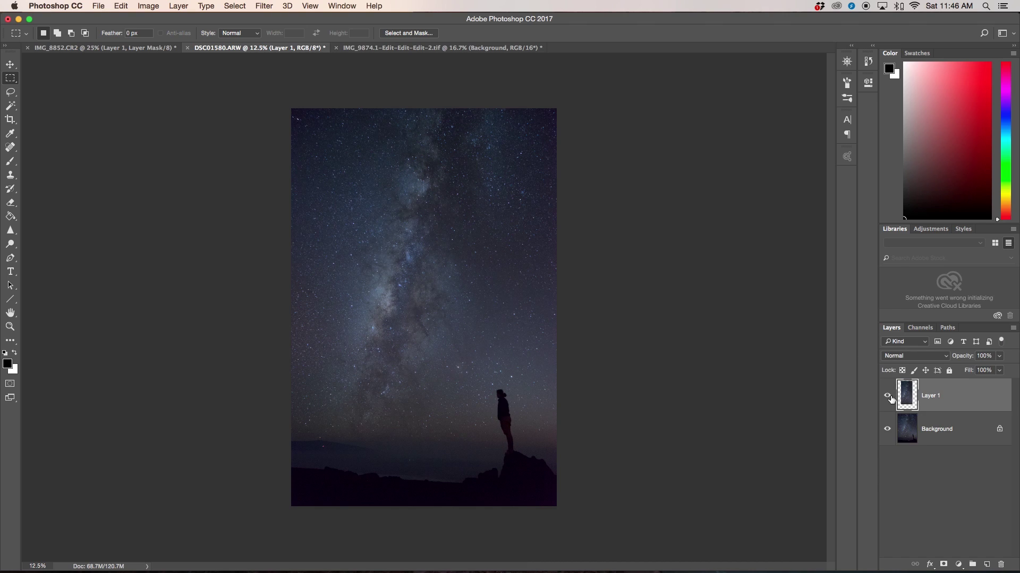
Bring the Milky Way layer into IMG_8852.CR2 and place it beneath the masked Layer 1
{"action": "key", "text": "v"}
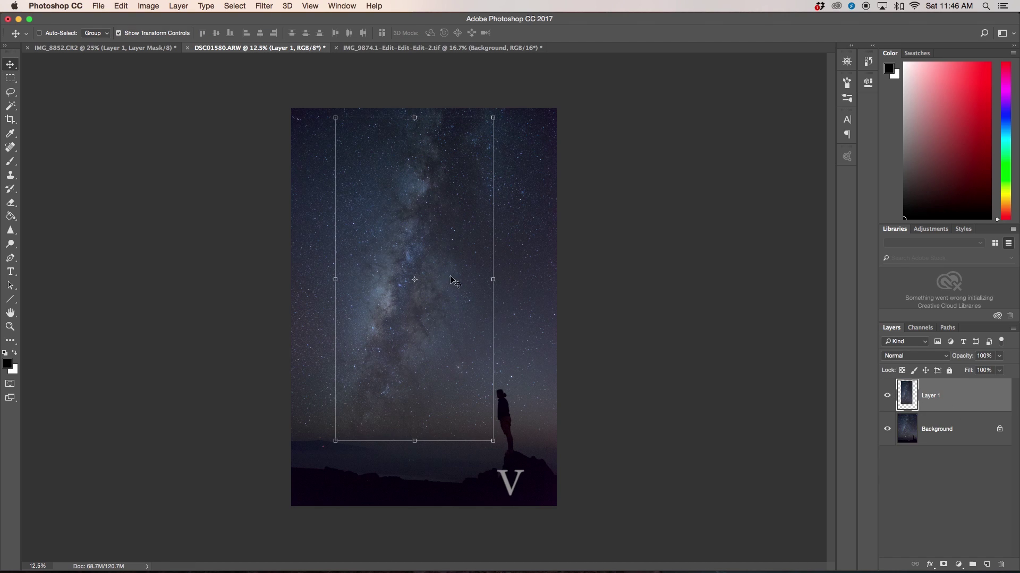
{"action": "left_click_drag", "start_coordinate": [453, 275], "coordinate": [114, 51]}
{"action": "left_click_drag", "start_coordinate": [293, 261], "coordinate": [295, 262]}
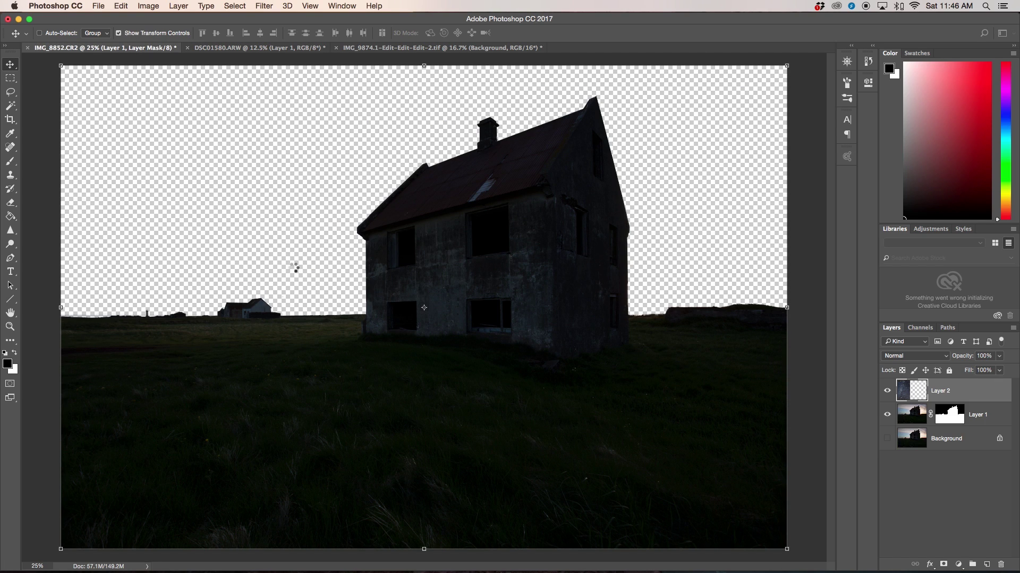
{"action": "left_click_drag", "start_coordinate": [972, 396], "coordinate": [973, 424]}
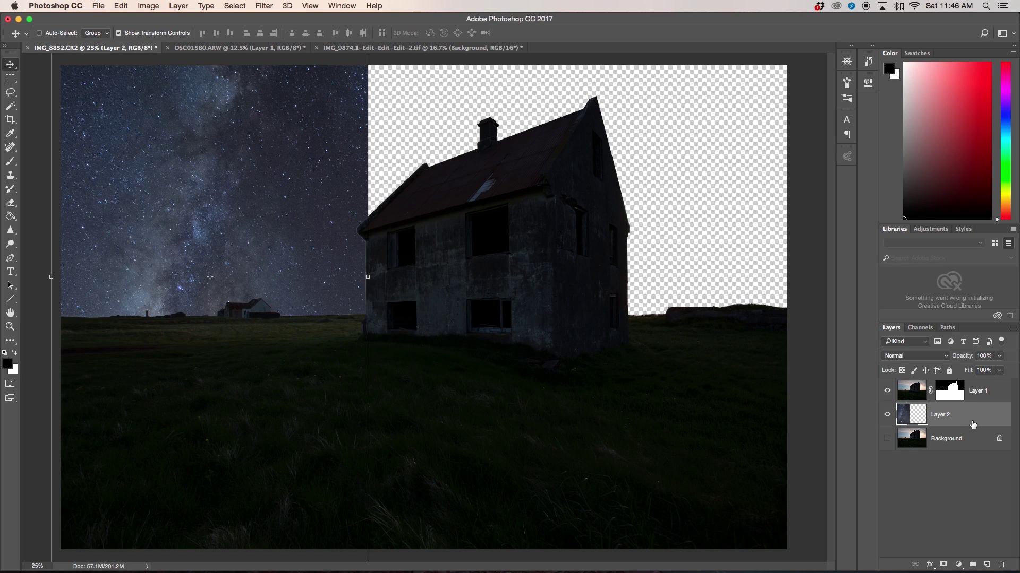
Rename the star layer Milky WAY and the masked house layer Foreground
{"action": "double_click", "coordinate": [948, 416]}
{"action": "double_click", "coordinate": [977, 391]}
{"action": "type", "text": "For"}
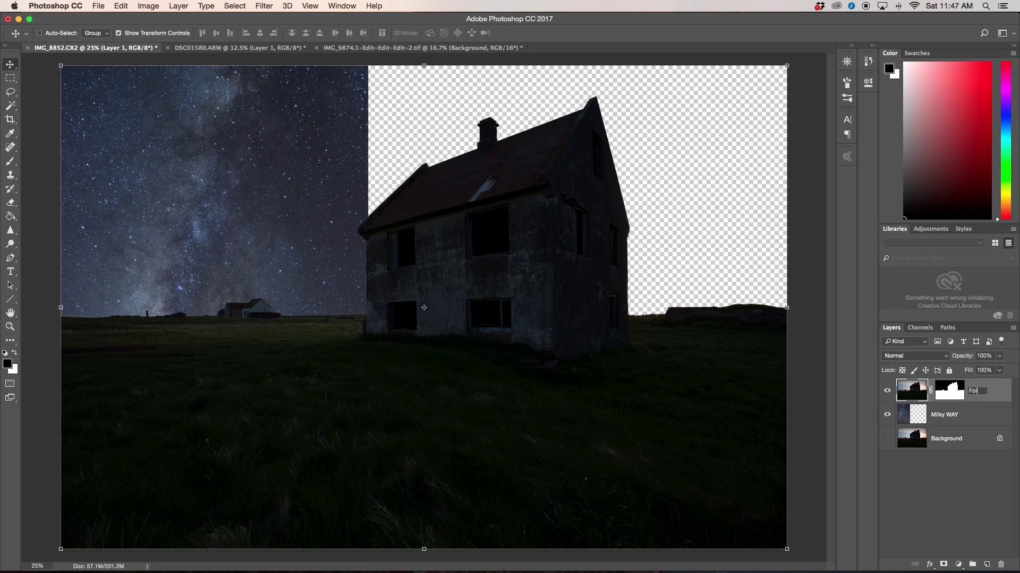
{"action": "type", "text": "eground"}
{"action": "key", "text": "Return"}
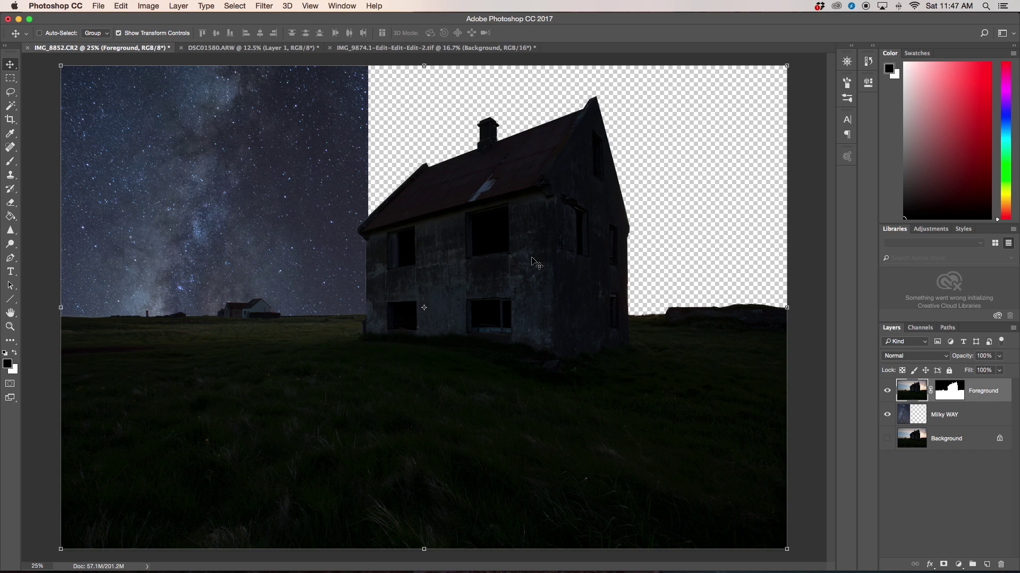
Move the Milky WAY layer up and toward the house, and rotate it clockwise into a diagonal band across the sky
{"action": "left_click", "coordinate": [305, 240], "text": "super"}
{"action": "left_click_drag", "start_coordinate": [263, 249], "coordinate": [368, 162]}
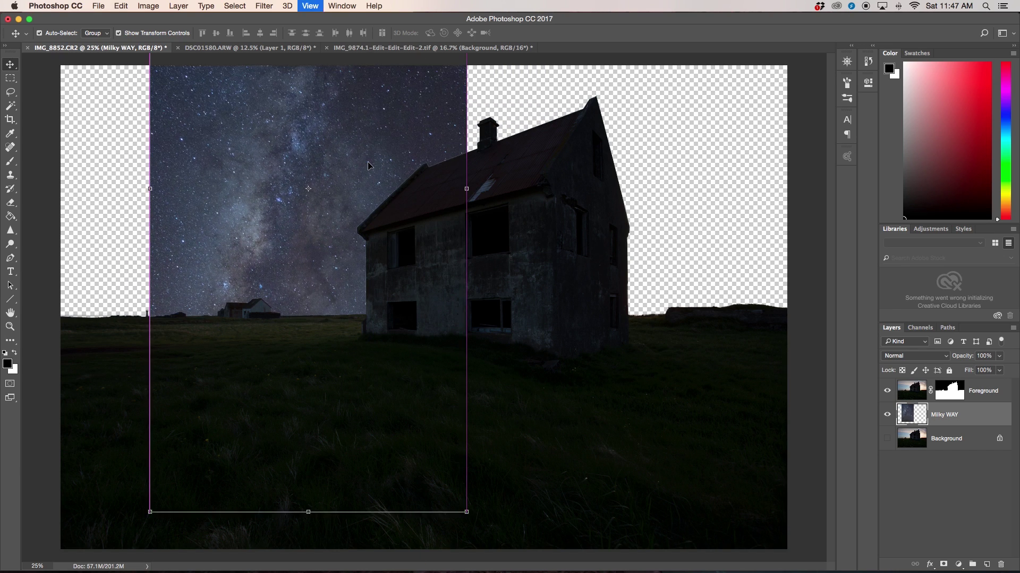
{"action": "key", "text": "super+minus"}
{"action": "left_click_drag", "start_coordinate": [462, 445], "coordinate": [303, 411]}
{"action": "key", "text": "Return"}
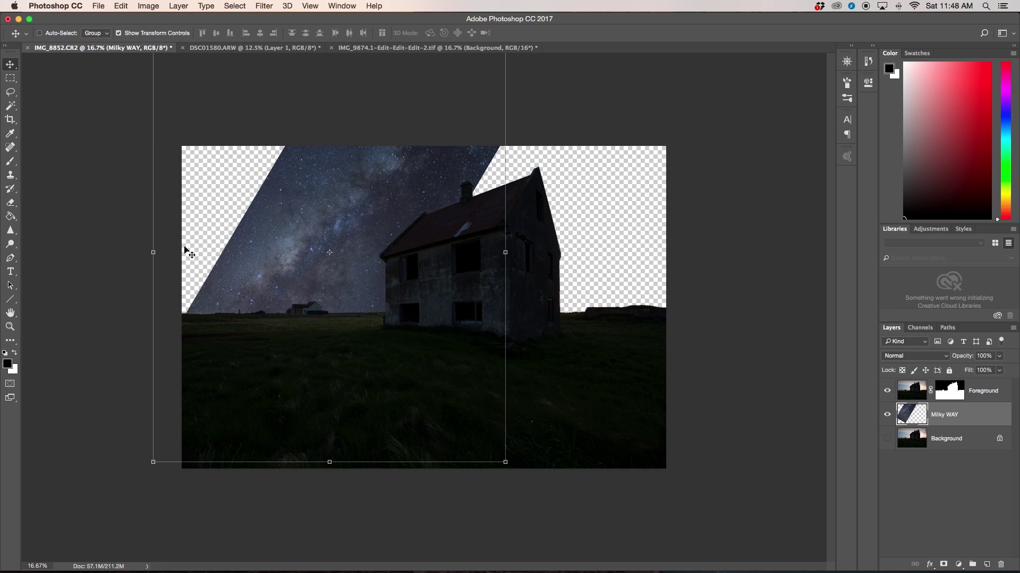
In IMG_9874.1-Edit-Edit-Edit-2.tif, select a rectangle of starry sky above the mountain and copy it to a new layer
{"action": "left_click", "coordinate": [361, 49]}
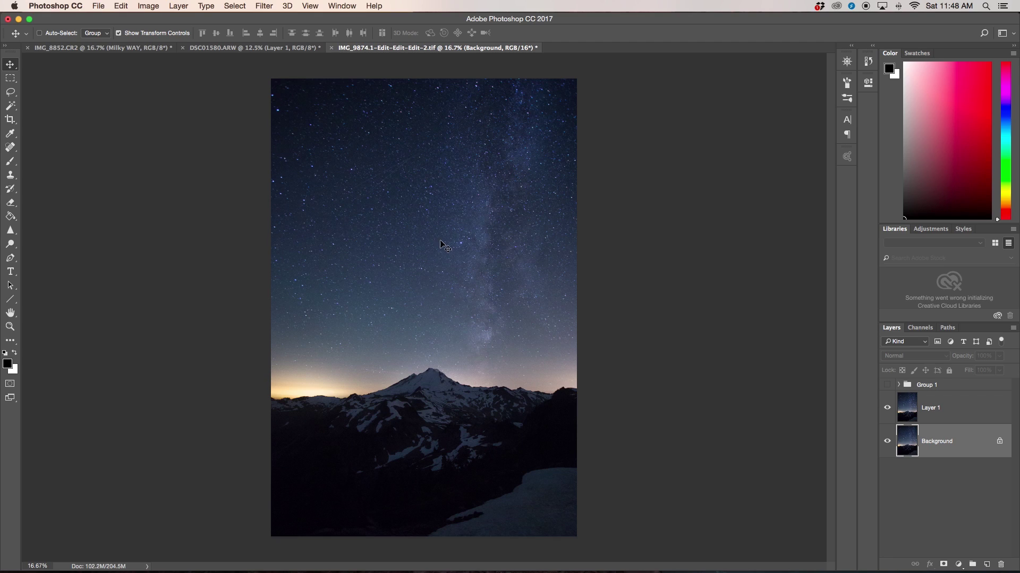
{"action": "key", "text": "m"}
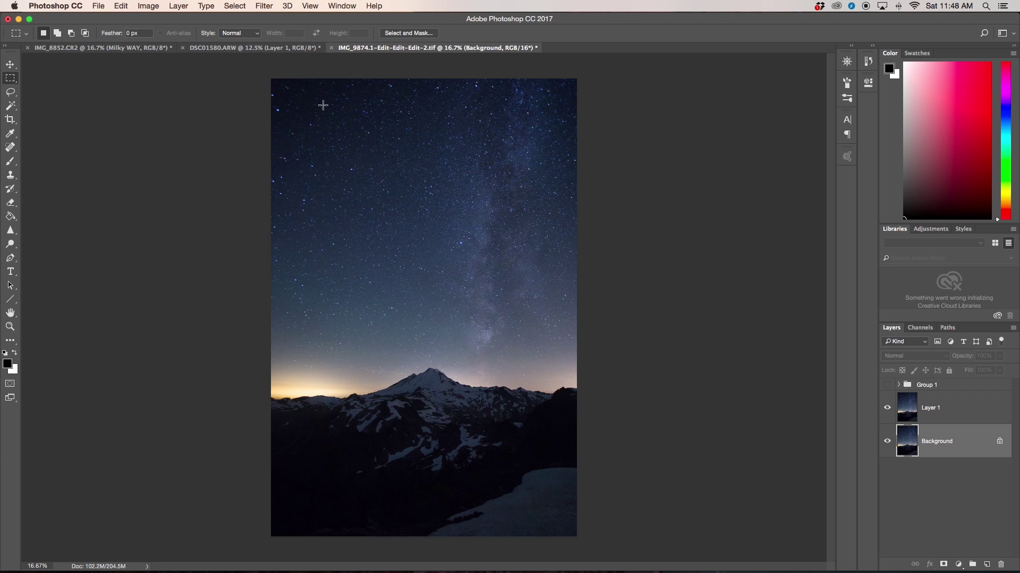
{"action": "left_click_drag", "start_coordinate": [316, 101], "coordinate": [468, 349]}
{"action": "key", "text": "super+j"}
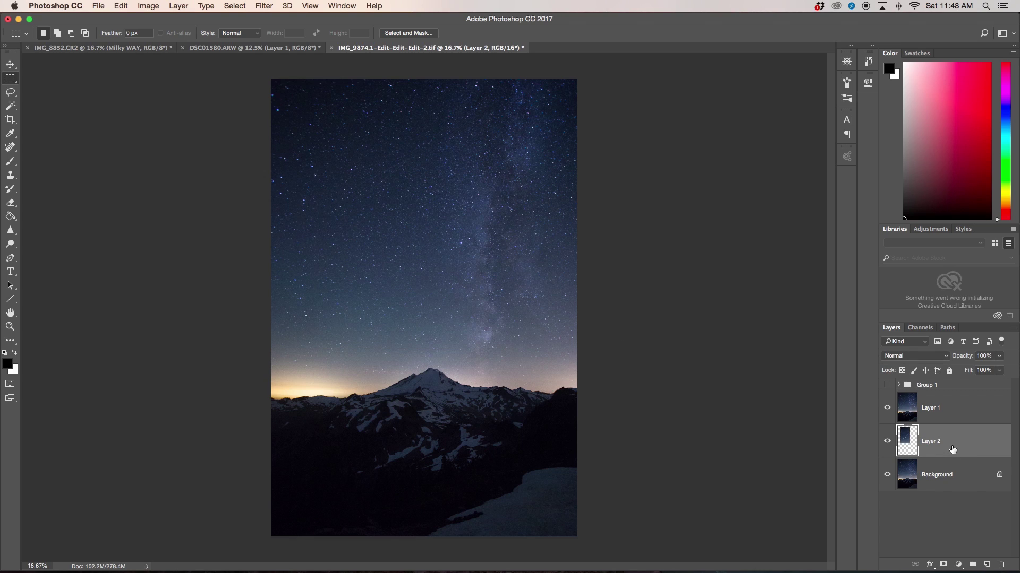
Bring the copied starry sky layer into IMG_8852.CR2, accepting the bit depth difference, and drop it over the house's sky area
{"action": "key", "text": "v"}
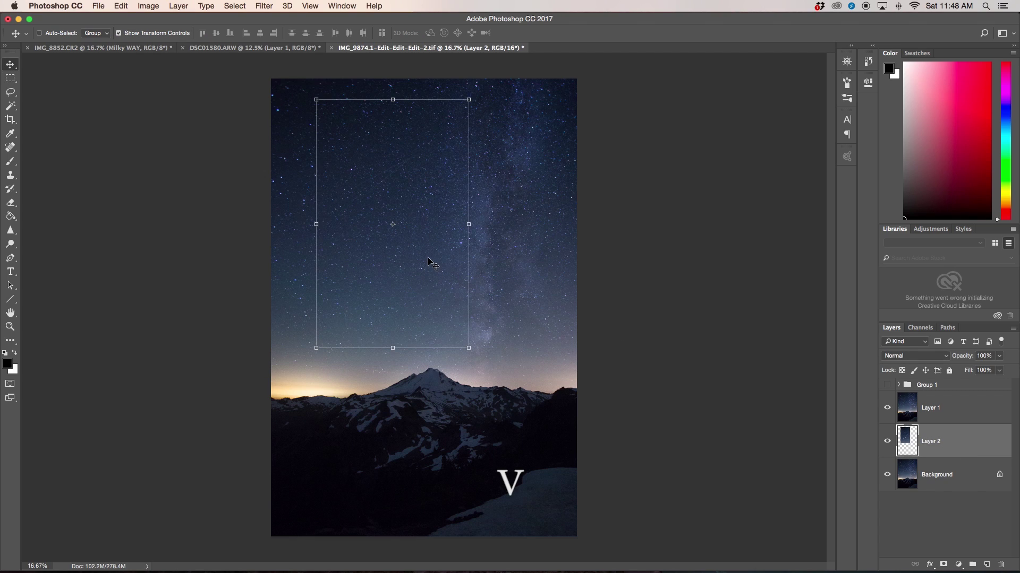
{"action": "left_click_drag", "start_coordinate": [132, 54], "coordinate": [163, 75]}
{"action": "left_click_drag", "start_coordinate": [569, 291], "coordinate": [556, 304]}
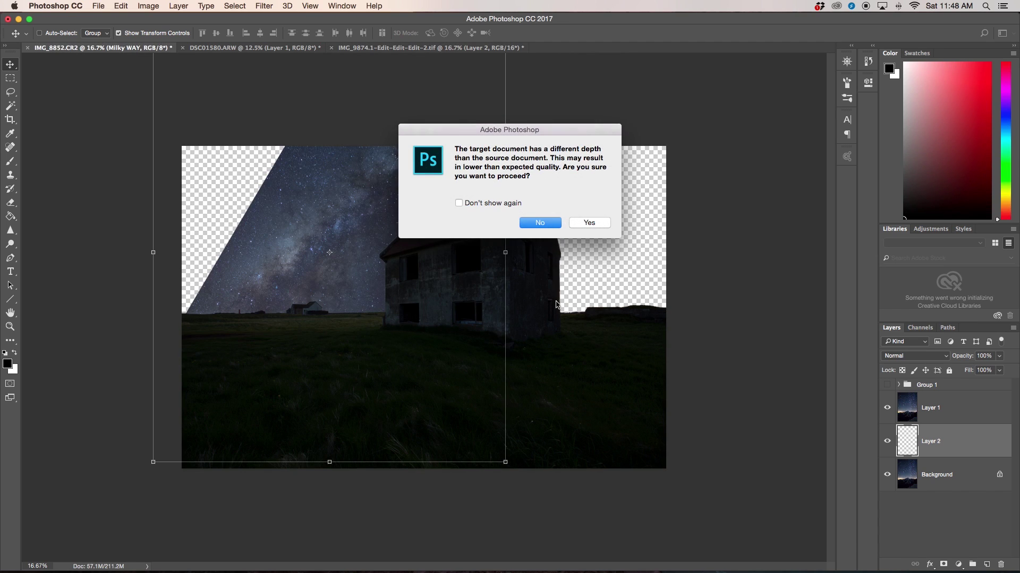
{"action": "left_click", "coordinate": [593, 224]}
{"action": "left_click", "coordinate": [602, 311]}
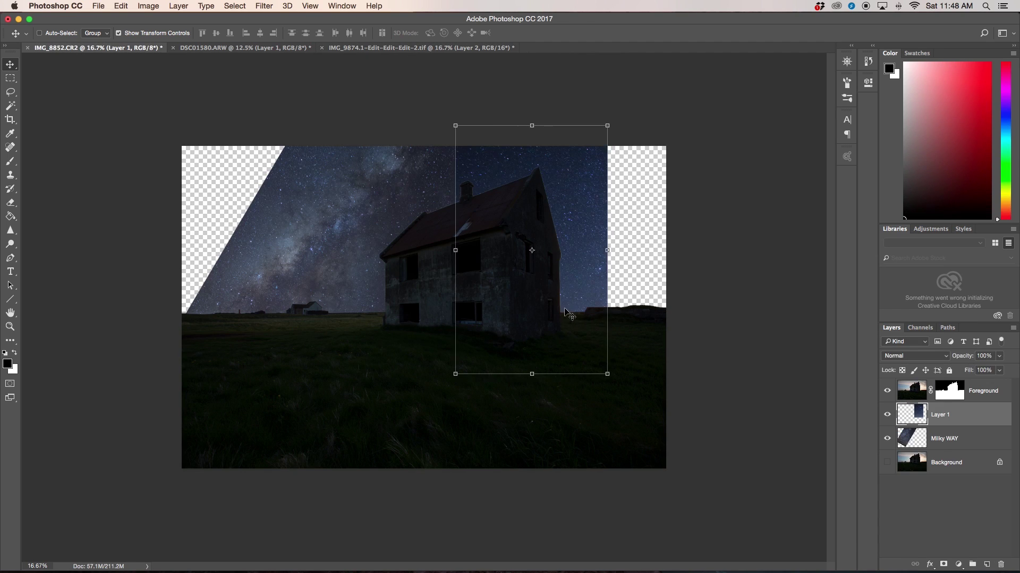
Rename the imported star layer Left side stars
{"action": "double_click", "coordinate": [946, 414]}
{"action": "key", "text": "BackSpace"}
{"action": "type", "text": "Left side stars"}
{"action": "key", "text": "Return"}
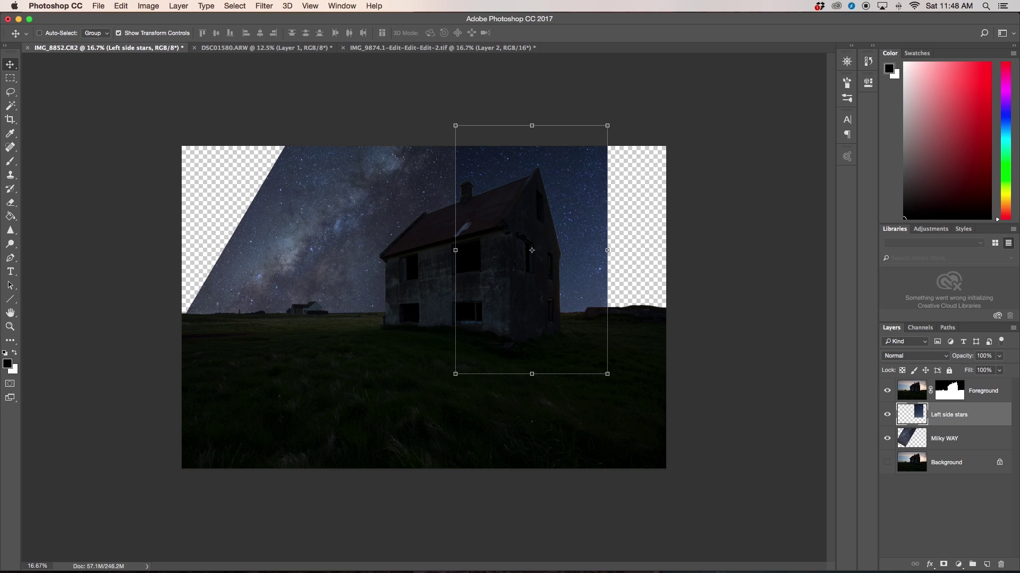
Place the Left side stars layer beneath Milky WAY and rotate it 19.48° clockwise to cover the empty sky left of the band
{"action": "left_click_drag", "start_coordinate": [564, 310], "coordinate": [242, 277]}
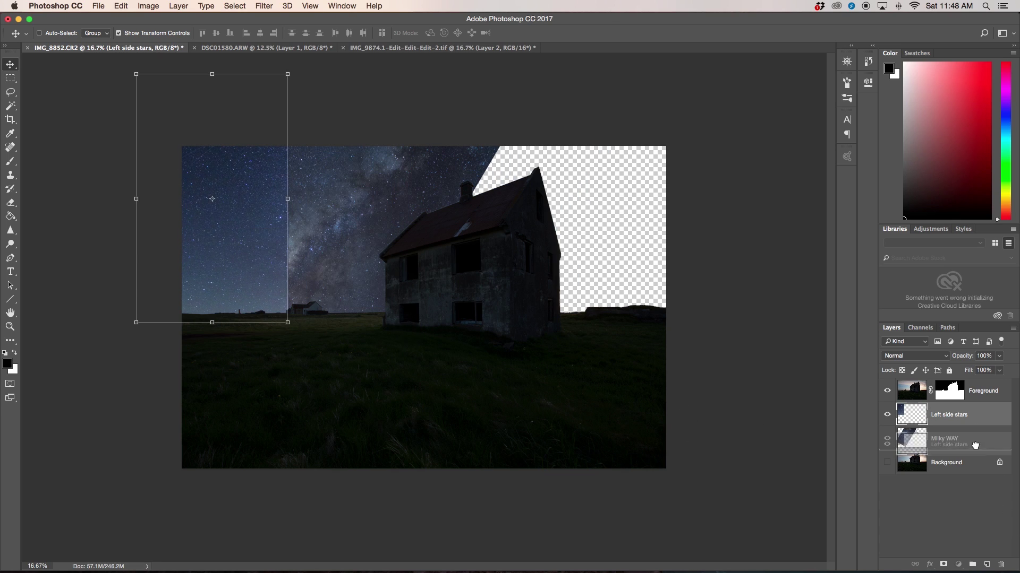
{"action": "left_click_drag", "start_coordinate": [975, 446], "coordinate": [975, 451]}
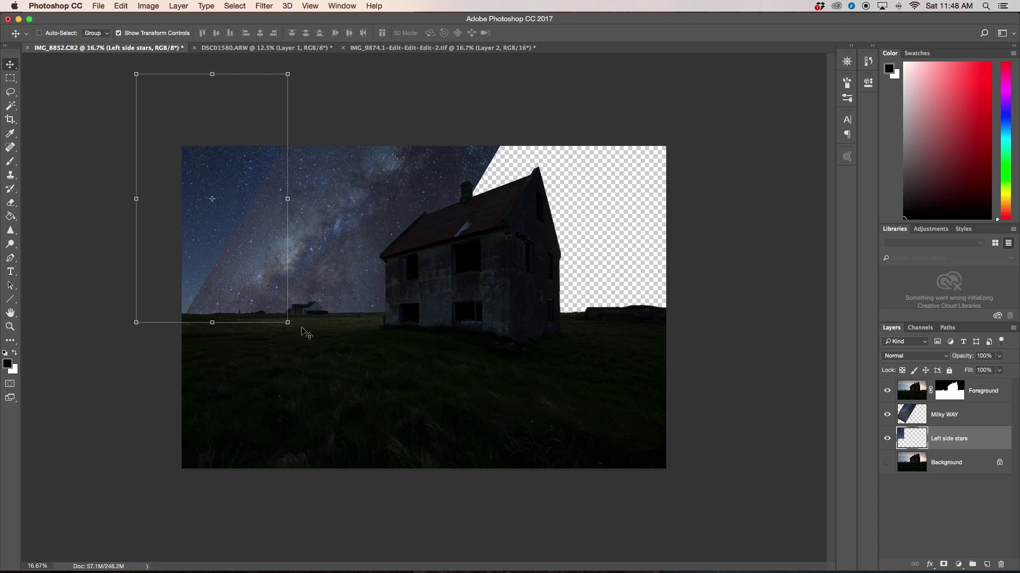
{"action": "left_click_drag", "start_coordinate": [295, 329], "coordinate": [250, 364]}
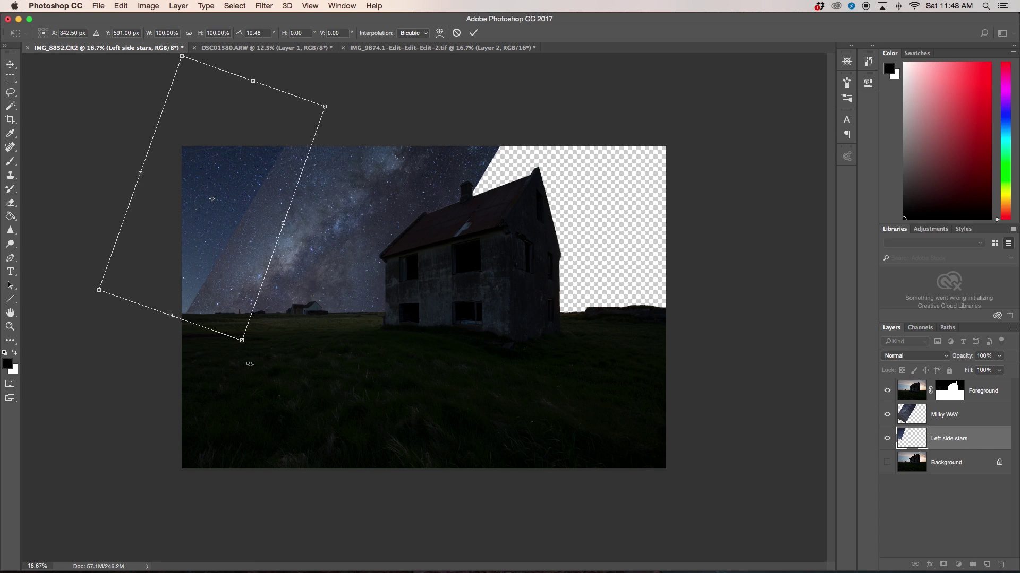
{"action": "left_click_drag", "start_coordinate": [228, 315], "coordinate": [247, 332]}
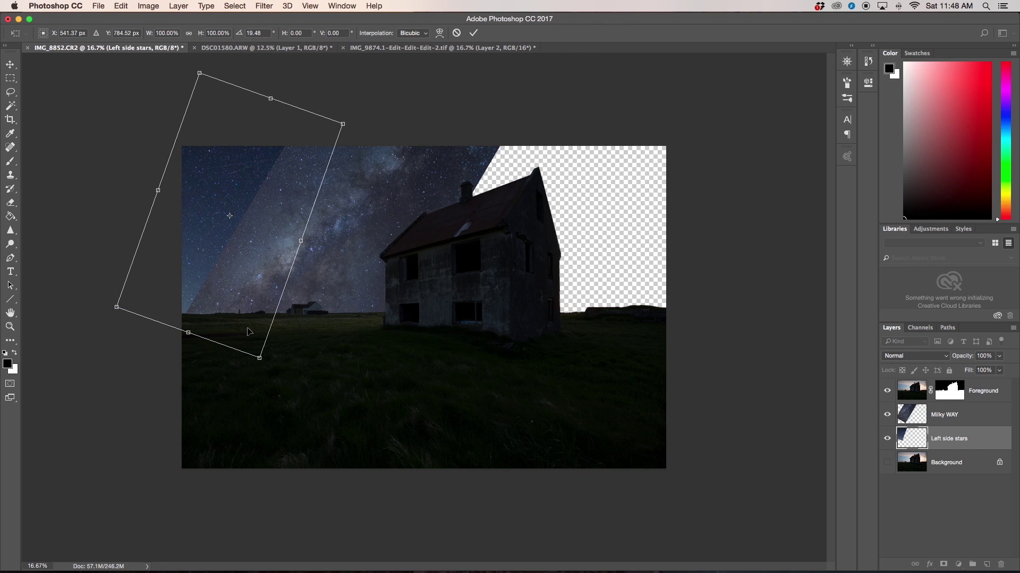
{"action": "key", "text": "Return"}
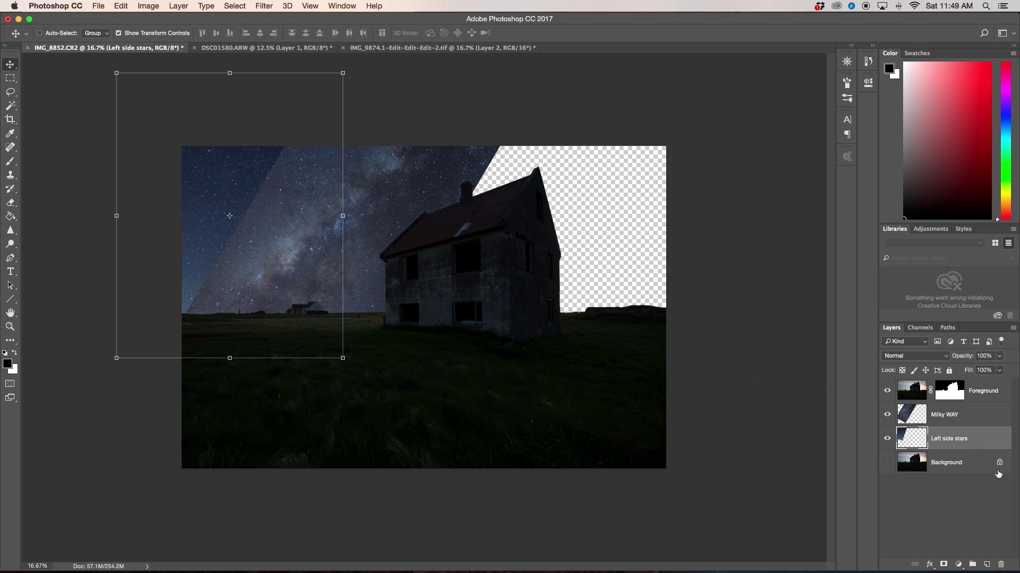
Duplicate the Left side stars layer twice and move the copies to fill the empty sky behind and right of the house
{"action": "key", "text": "super+j"}
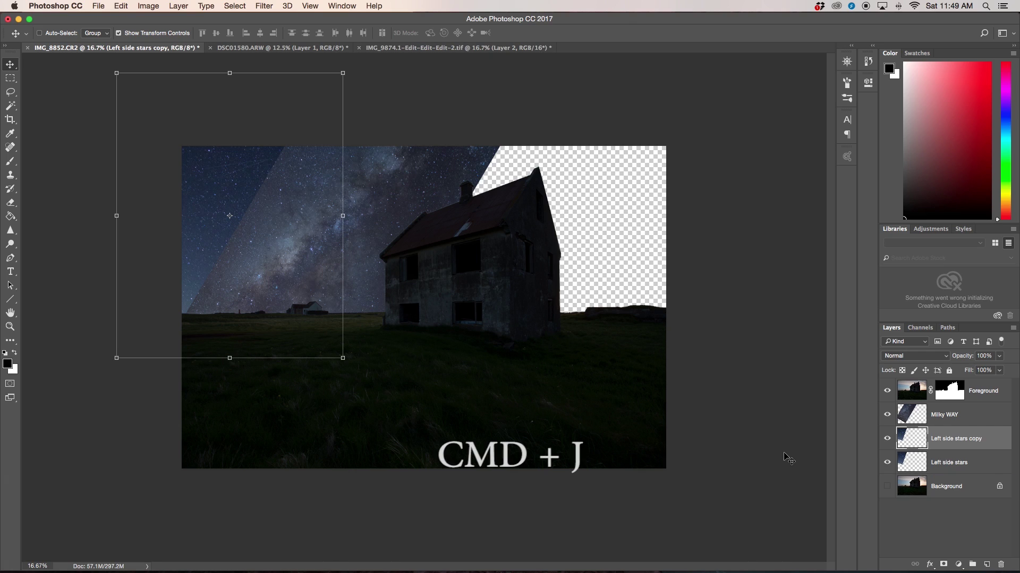
{"action": "left_click_drag", "start_coordinate": [263, 290], "coordinate": [564, 296]}
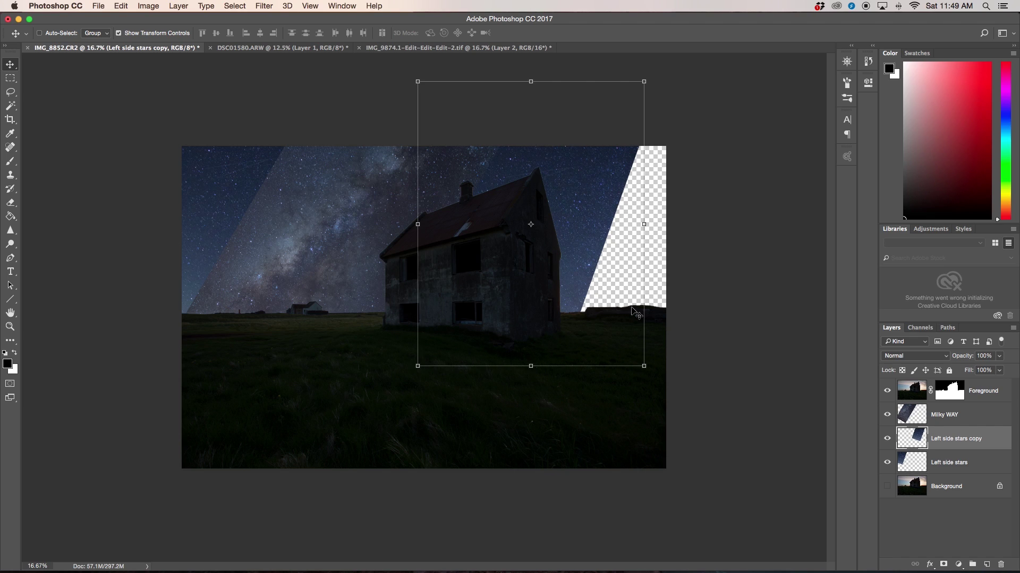
{"action": "left_click_drag", "start_coordinate": [636, 313], "coordinate": [633, 311]}
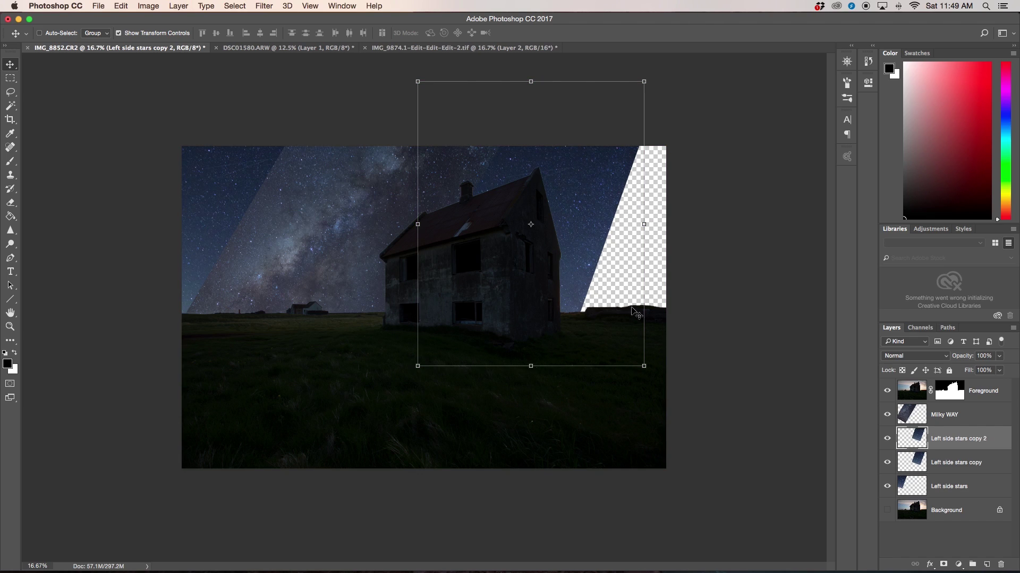
{"action": "left_click_drag", "start_coordinate": [583, 266], "coordinate": [689, 274]}
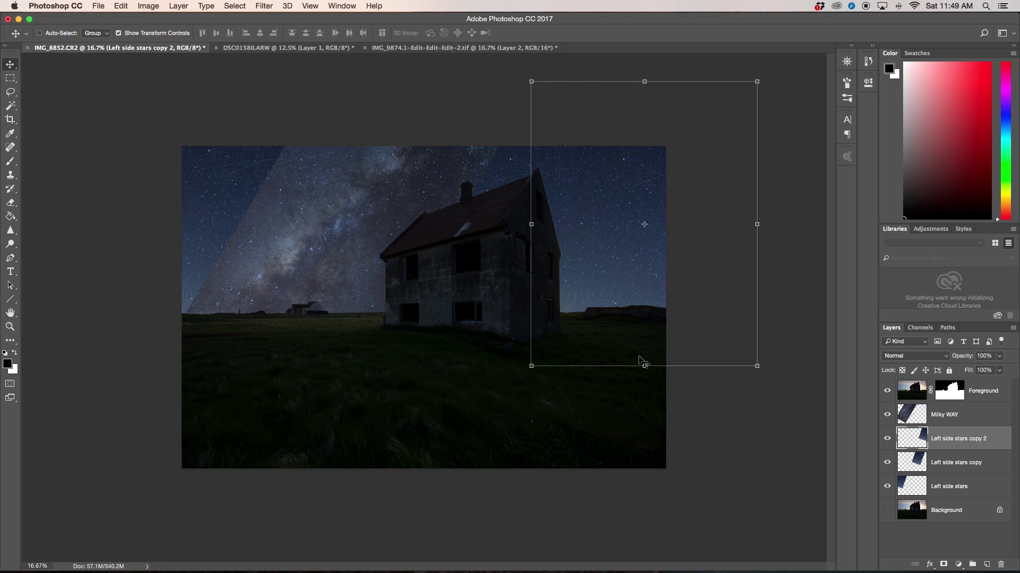
Rename the upper star copy right side stars and the lower copy middle stars
{"action": "double_click", "coordinate": [964, 440]}
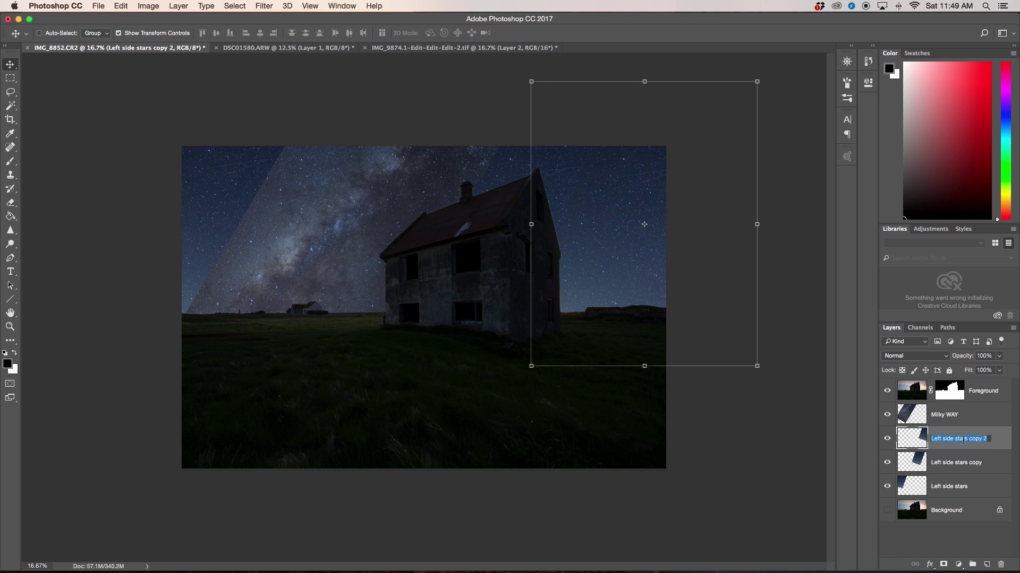
{"action": "key", "text": "BackSpace"}
{"action": "key", "text": "Return"}
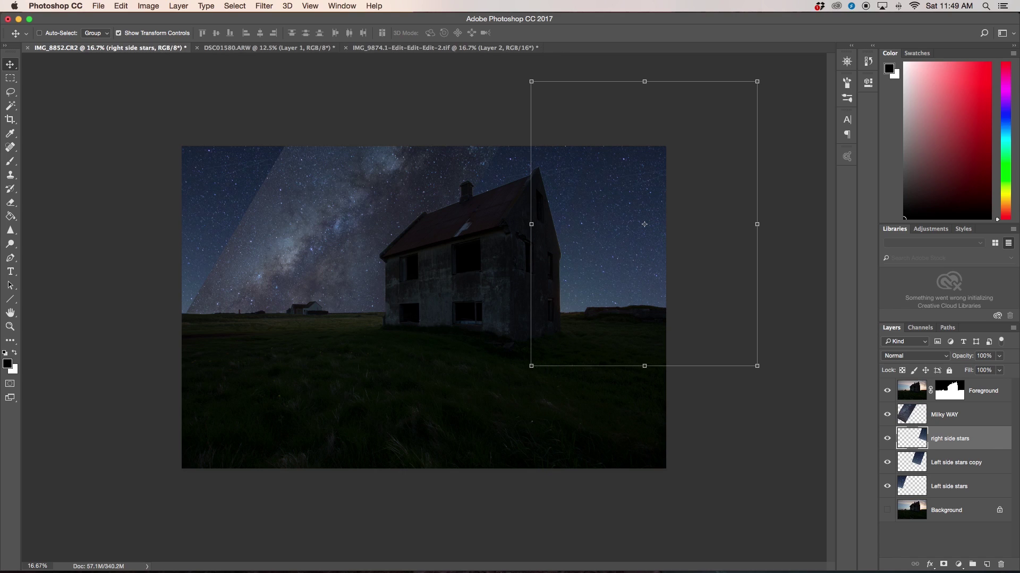
{"action": "double_click", "coordinate": [973, 463]}
{"action": "type", "text": "midd"}
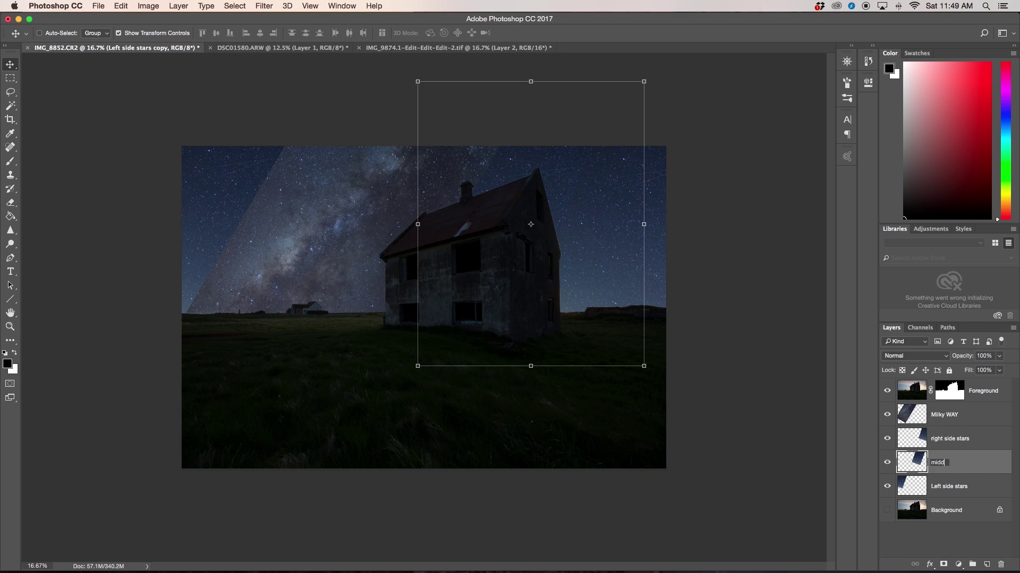
{"action": "key", "text": "Return"}
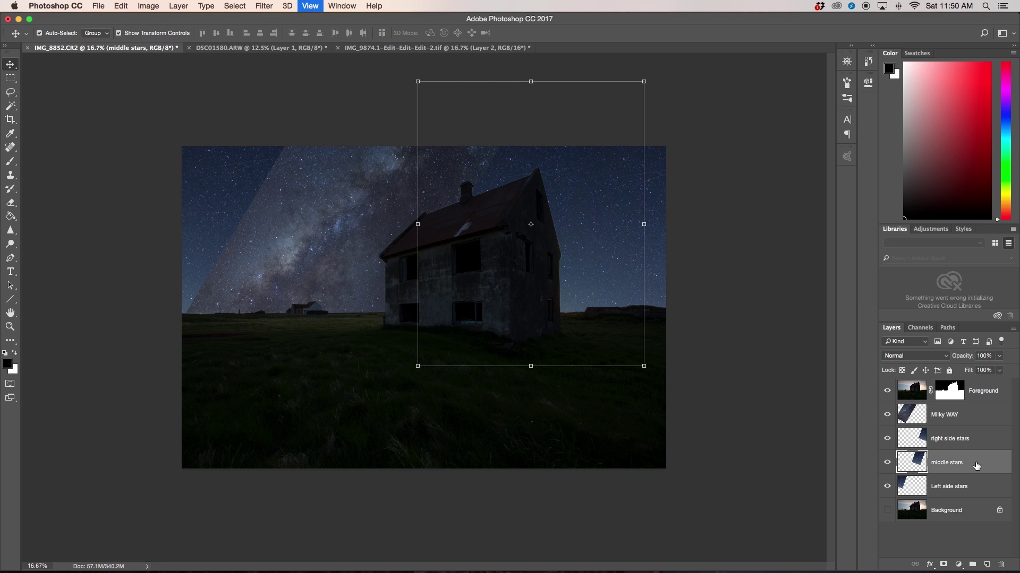
Examine the composite sky up close on both sides of the house for faint light trails and seams between the star layers
{"action": "key", "text": "super+equal"}
{"action": "key", "text": "super+equal"}
{"action": "scroll", "coordinate": [159, 403], "scroll_direction": "up", "scroll_amount": 2}
{"action": "scroll", "coordinate": [159, 404], "scroll_direction": "up", "scroll_amount": 3}
{"action": "scroll", "coordinate": [159, 403], "scroll_direction": "left", "scroll_amount": 4}
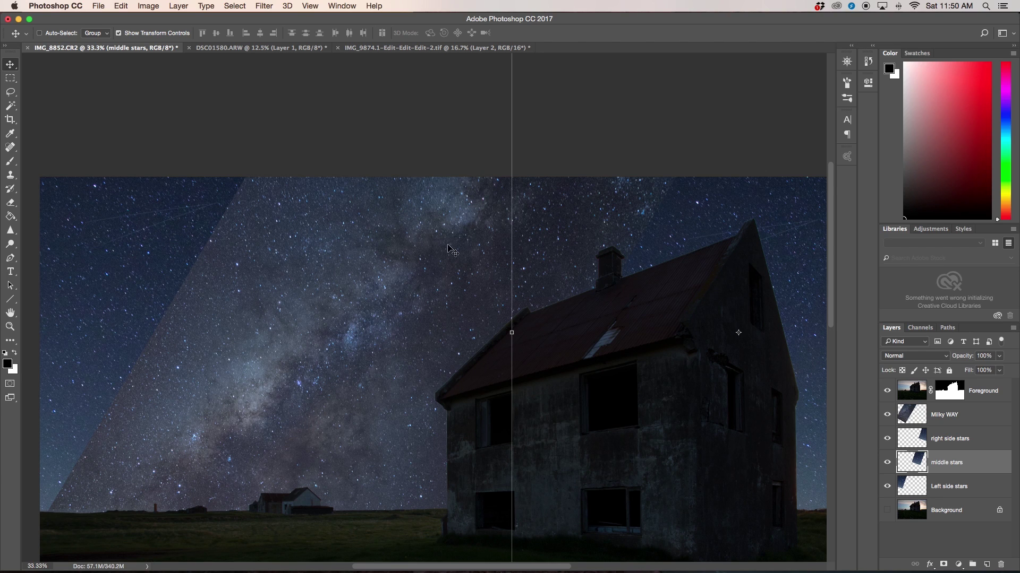
{"action": "scroll", "coordinate": [531, 255], "scroll_direction": "right", "scroll_amount": 6}
{"action": "scroll", "coordinate": [276, 240], "scroll_direction": "left", "scroll_amount": 6}
{"action": "scroll", "coordinate": [277, 241], "scroll_direction": "right", "scroll_amount": 3}
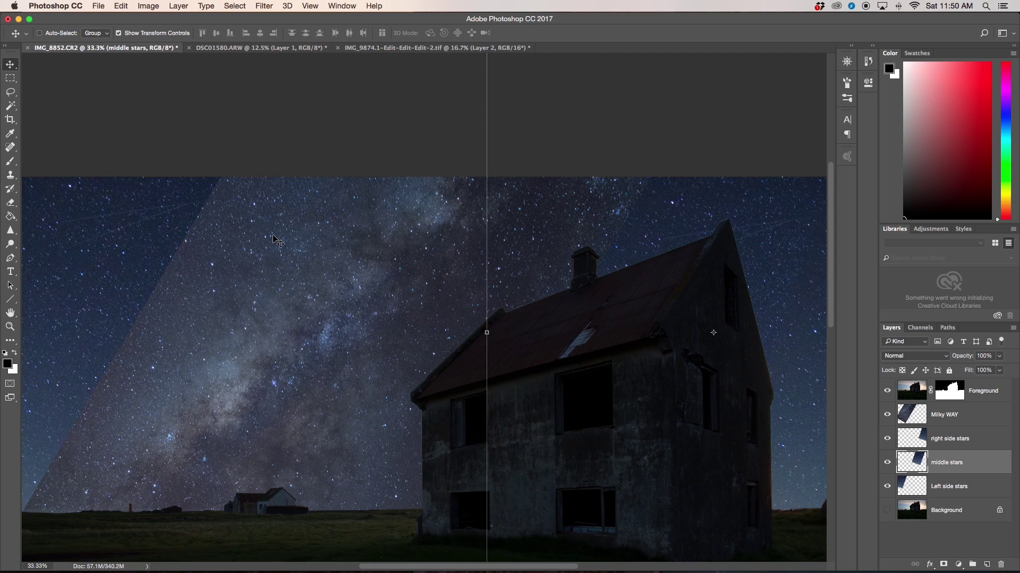
{"action": "scroll", "coordinate": [545, 238], "scroll_direction": "right", "scroll_amount": 5}
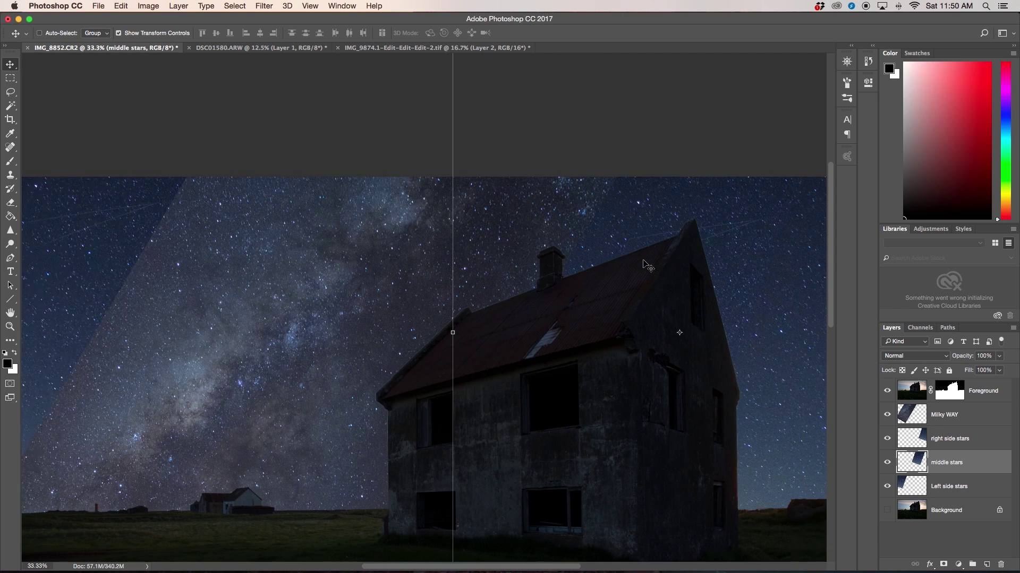
{"action": "scroll", "coordinate": [675, 266], "scroll_direction": "right", "scroll_amount": 4}
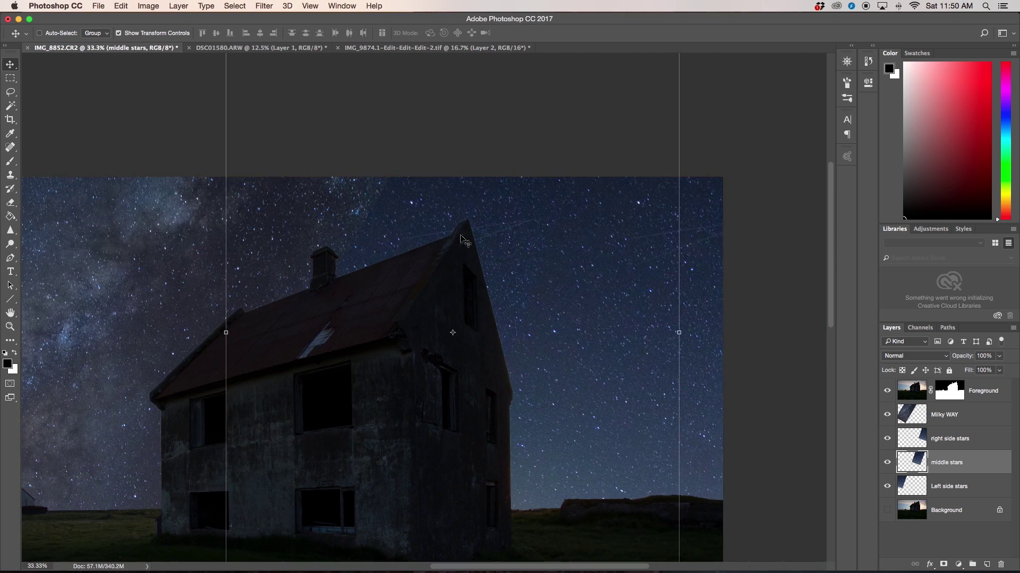
{"action": "scroll", "coordinate": [372, 260], "scroll_direction": "left", "scroll_amount": 6}
{"action": "scroll", "coordinate": [267, 298], "scroll_direction": "left", "scroll_amount": 3}
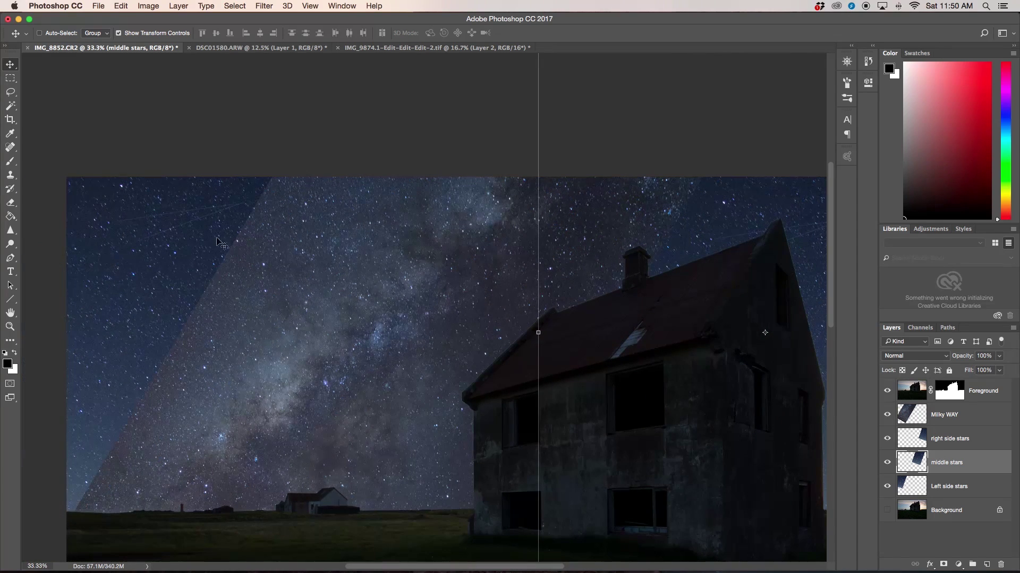
{"action": "scroll", "coordinate": [313, 262], "scroll_direction": "right", "scroll_amount": 5}
{"action": "scroll", "coordinate": [313, 264], "scroll_direction": "right", "scroll_amount": 3}
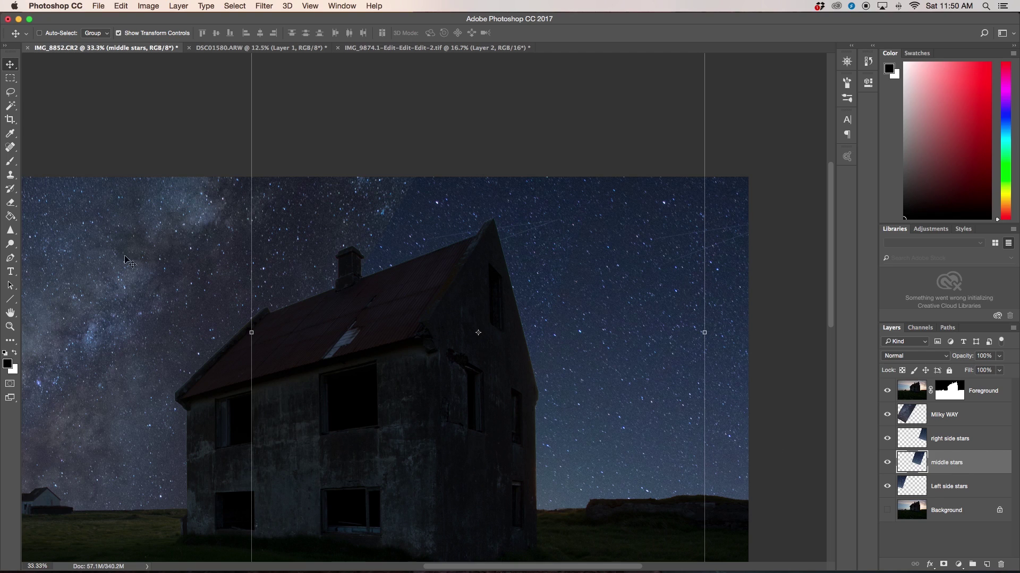
Remove the faint trails beside the roof peak and in the right-hand sky with the Clone Stamp on the middle stars and right side stars layers
{"action": "left_click", "coordinate": [10, 176]}
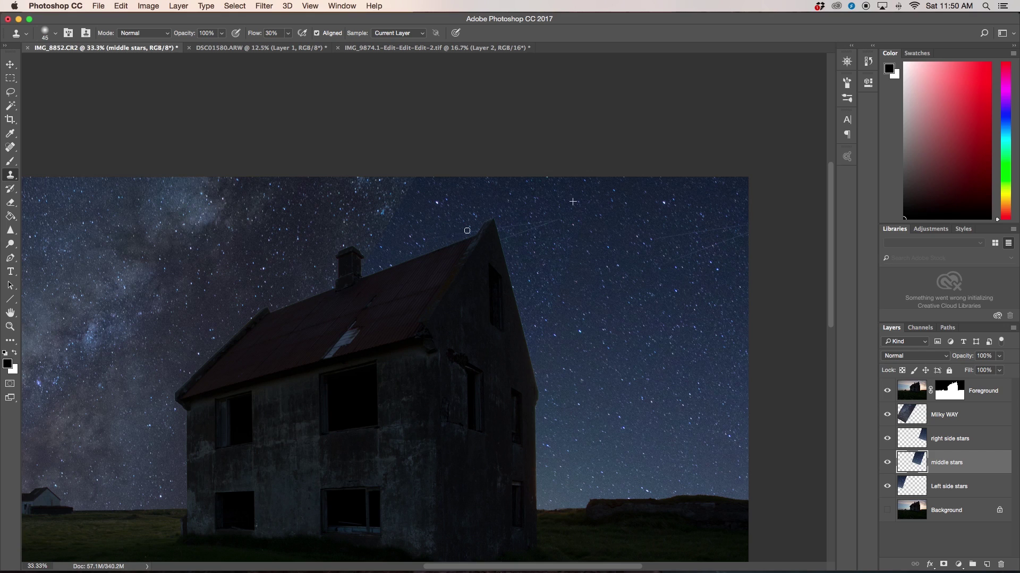
{"action": "left_click_drag", "start_coordinate": [472, 230], "coordinate": [502, 227]}
{"action": "left_click_drag", "start_coordinate": [566, 226], "coordinate": [537, 232]}
{"action": "left_click", "coordinate": [977, 441]}
{"action": "scroll", "coordinate": [655, 209], "scroll_direction": "down", "scroll_amount": 5}
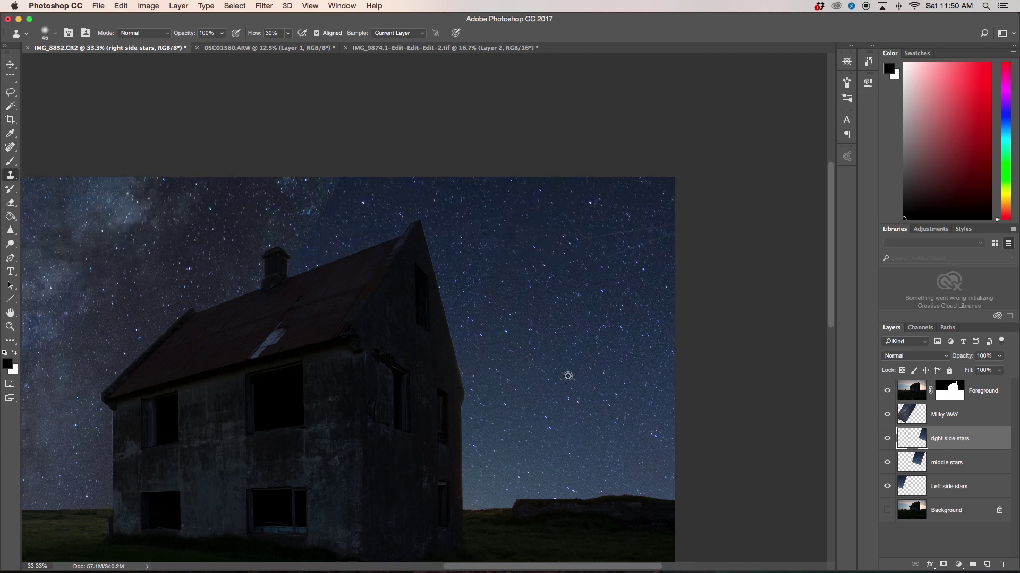
{"action": "scroll", "coordinate": [519, 273], "scroll_direction": "up", "scroll_amount": 5}
{"action": "scroll", "coordinate": [518, 274], "scroll_direction": "left", "scroll_amount": 3}
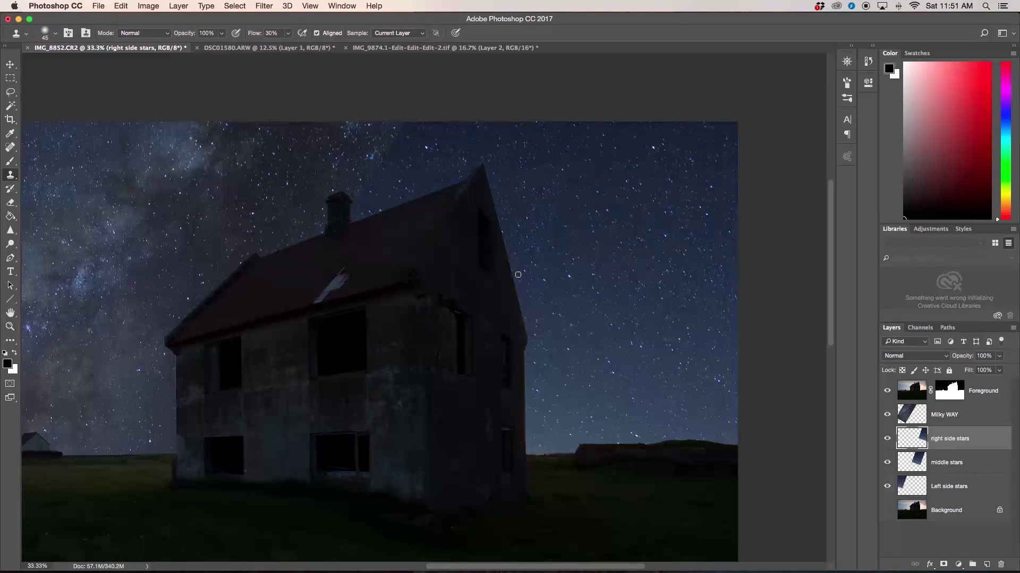
{"action": "scroll", "coordinate": [636, 397], "scroll_direction": "down", "scroll_amount": 3}
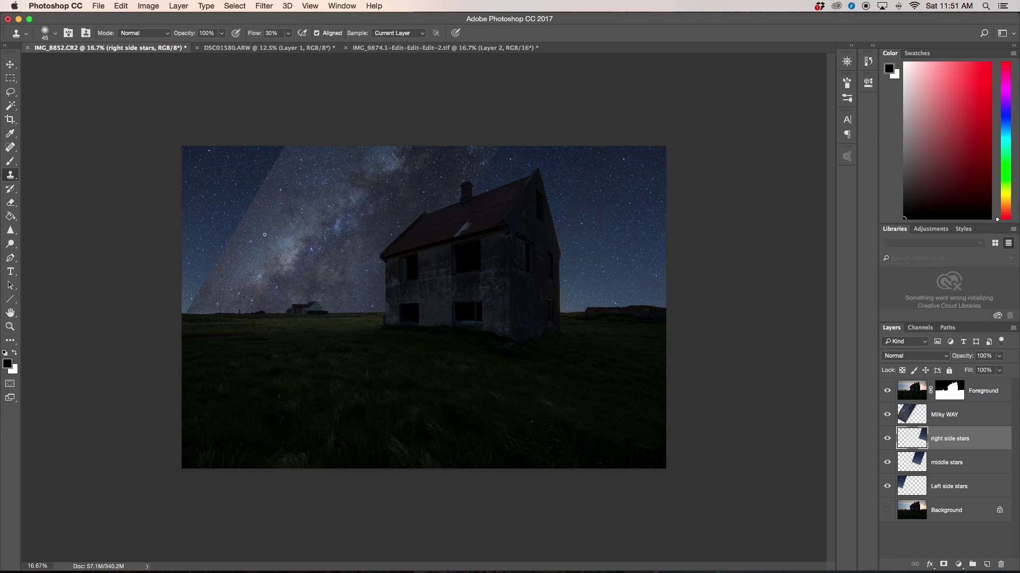
Add a layer mask to the Milky WAY layer
{"action": "left_click", "coordinate": [954, 418]}
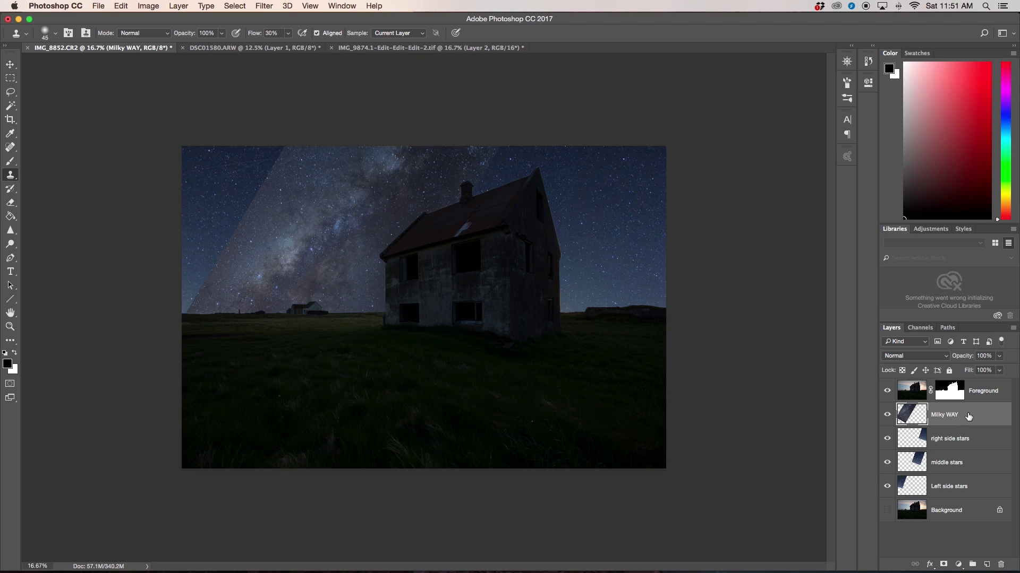
{"action": "mouse_move", "coordinate": [949, 571]}
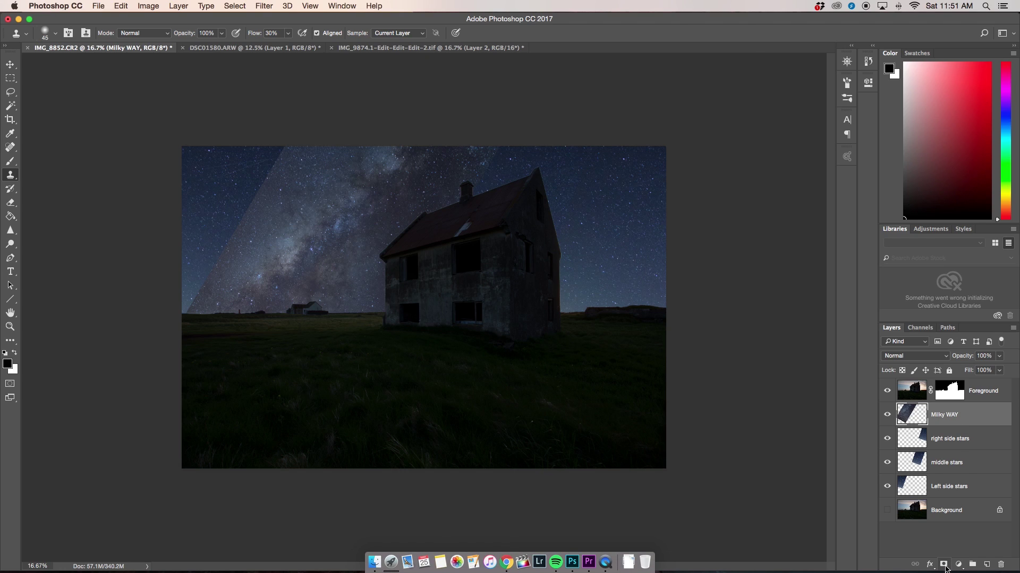
{"action": "left_click", "coordinate": [943, 565]}
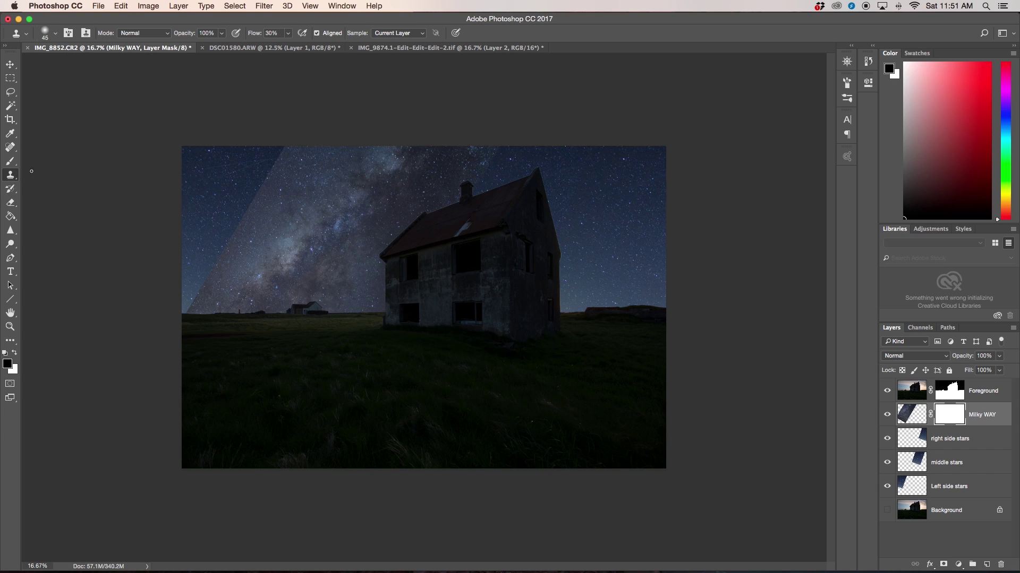
Paint black on the Milky WAY mask with a soft 700 px brush to blend the layer's left edge into the stars
{"action": "left_click", "coordinate": [8, 163]}
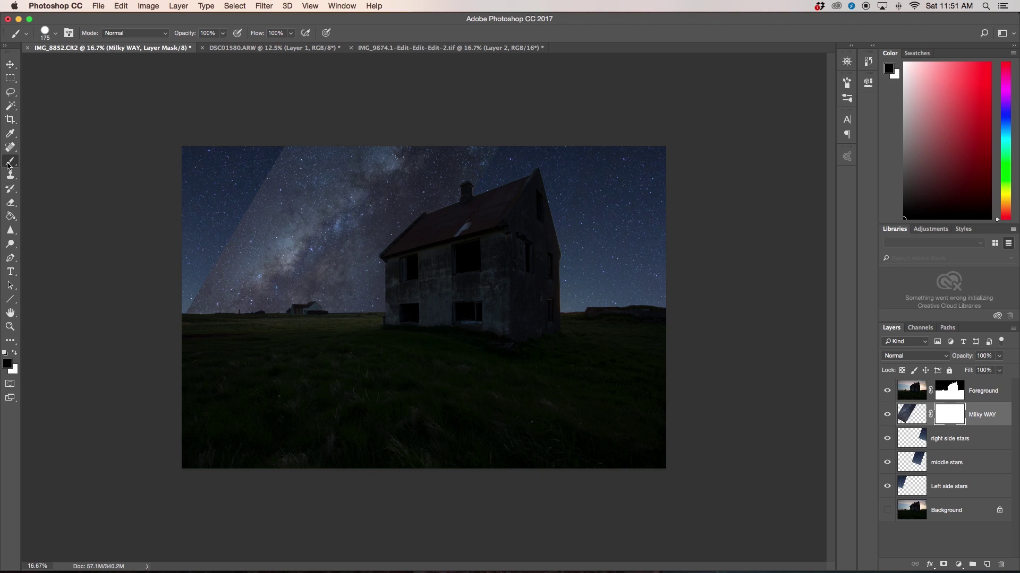
{"action": "left_click", "coordinate": [46, 34]}
{"action": "left_click", "coordinate": [25, 115]}
{"action": "left_click", "coordinate": [86, 290]}
{"action": "key", "text": "bracketright"}
{"action": "key", "text": "bracketright"}
{"action": "key", "text": "bracketright"}
{"action": "key", "text": "bracketright"}
{"action": "key", "text": "bracketright"}
{"action": "key", "text": "bracketright"}
{"action": "key", "text": "bracketright"}
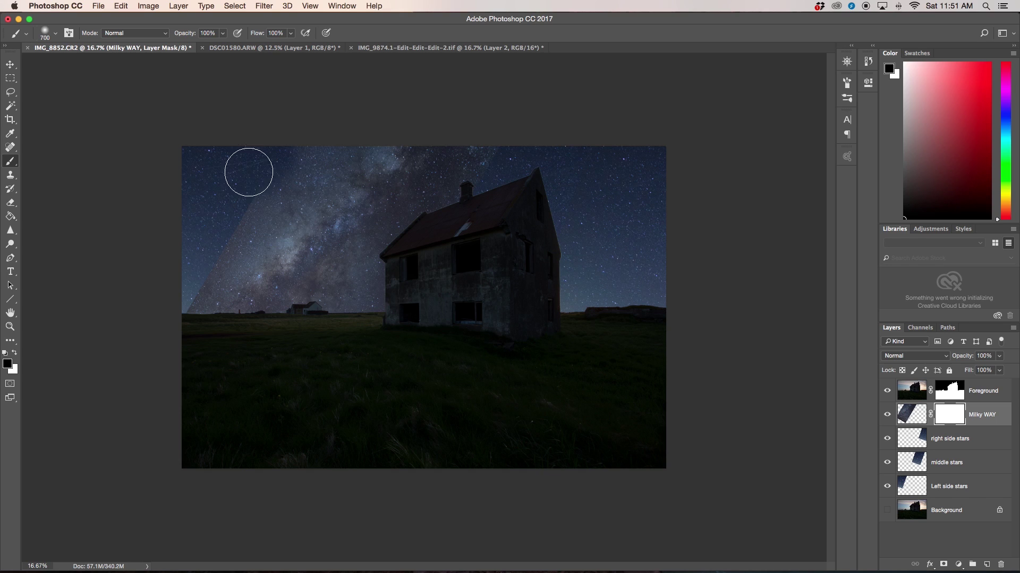
{"action": "mouse_move", "coordinate": [241, 186]}
{"action": "left_mouse_down"}
{"action": "mouse_move", "coordinate": [206, 239]}
{"action": "mouse_move", "coordinate": [216, 235]}
{"action": "mouse_move", "coordinate": [179, 323]}
{"action": "left_mouse_up"}
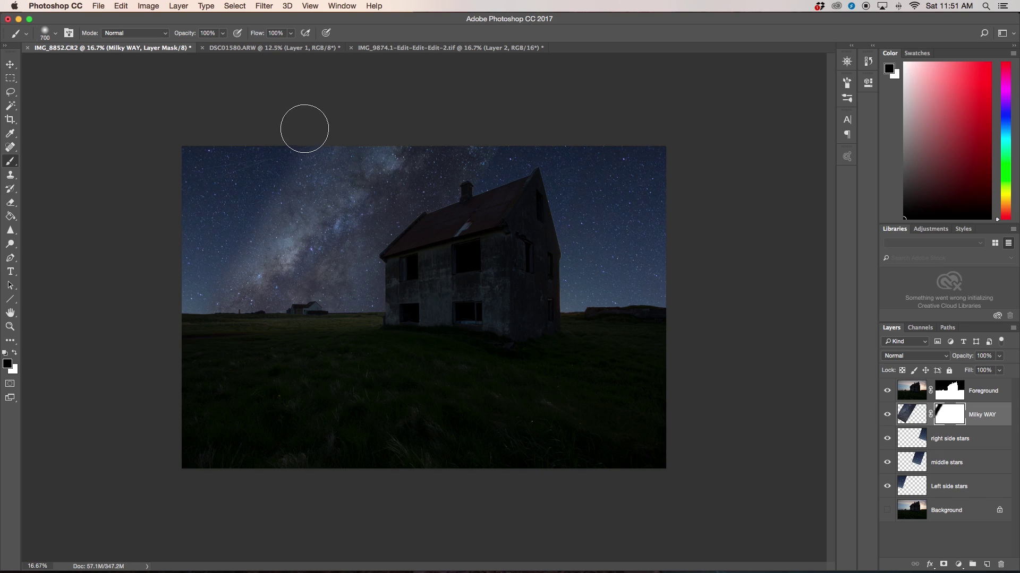
Blend the Milky WAY layer's right edge above the roof on its mask, undoing a stray stroke and enlarging the brush to 250 px
{"action": "left_click_drag", "start_coordinate": [499, 154], "coordinate": [504, 169]}
{"action": "key", "text": "super+z"}
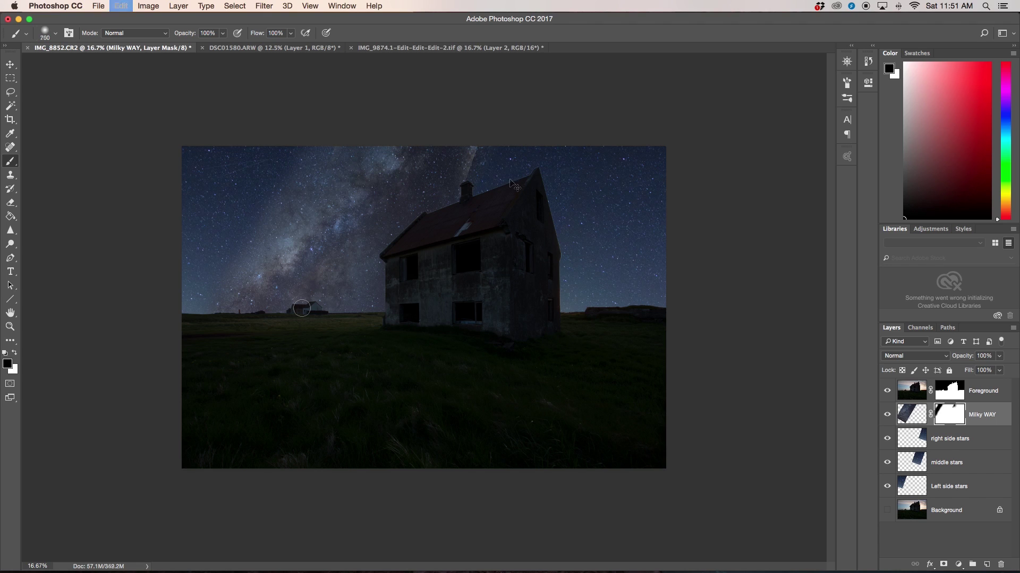
{"action": "key", "text": "bracketright"}
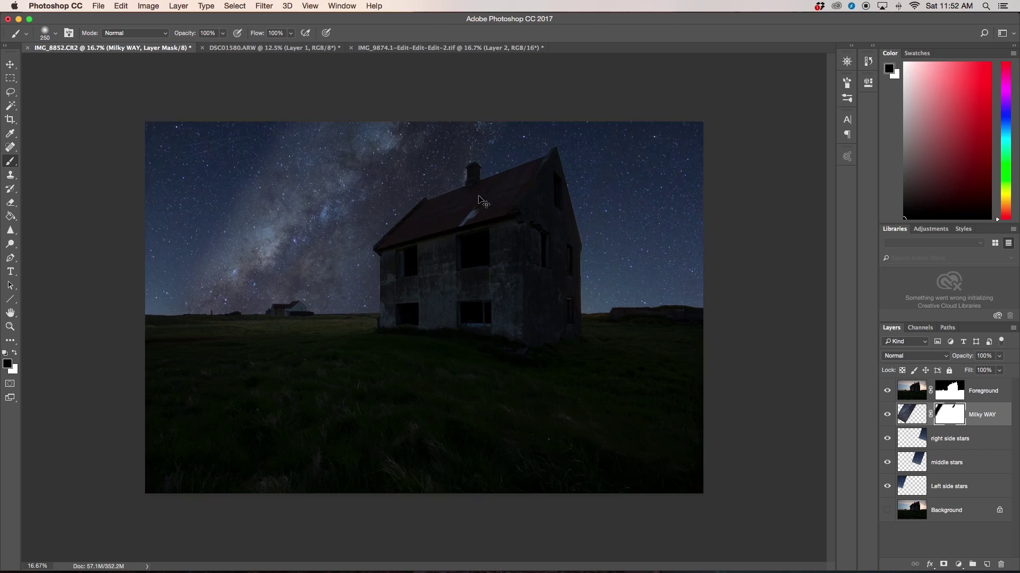
Check the blend around the chimney and nudge the middle stars layer slightly to the left
{"action": "scroll", "coordinate": [479, 198], "scroll_direction": "up", "scroll_amount": 5}
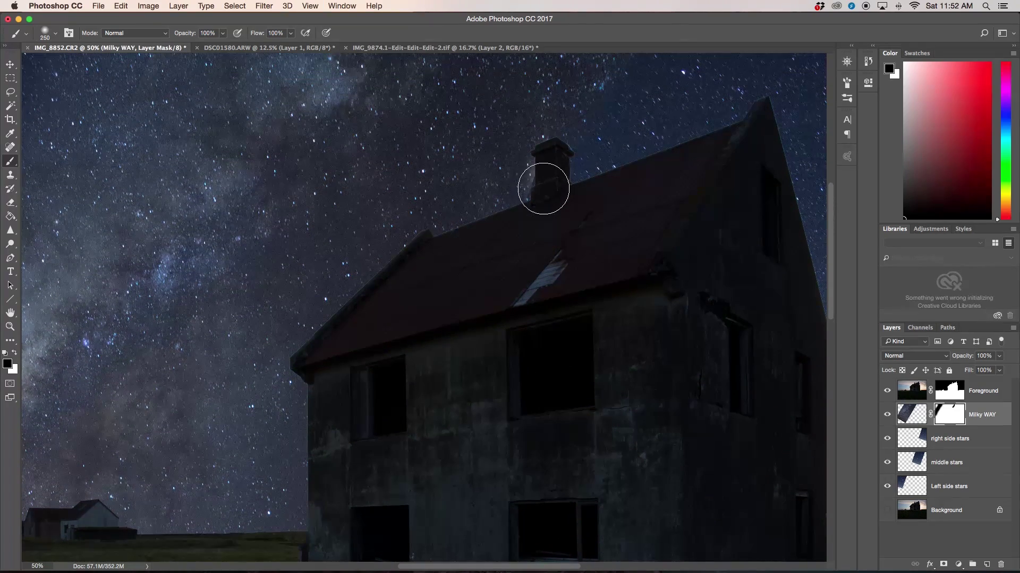
{"action": "scroll", "coordinate": [533, 206], "scroll_direction": "up", "scroll_amount": 1}
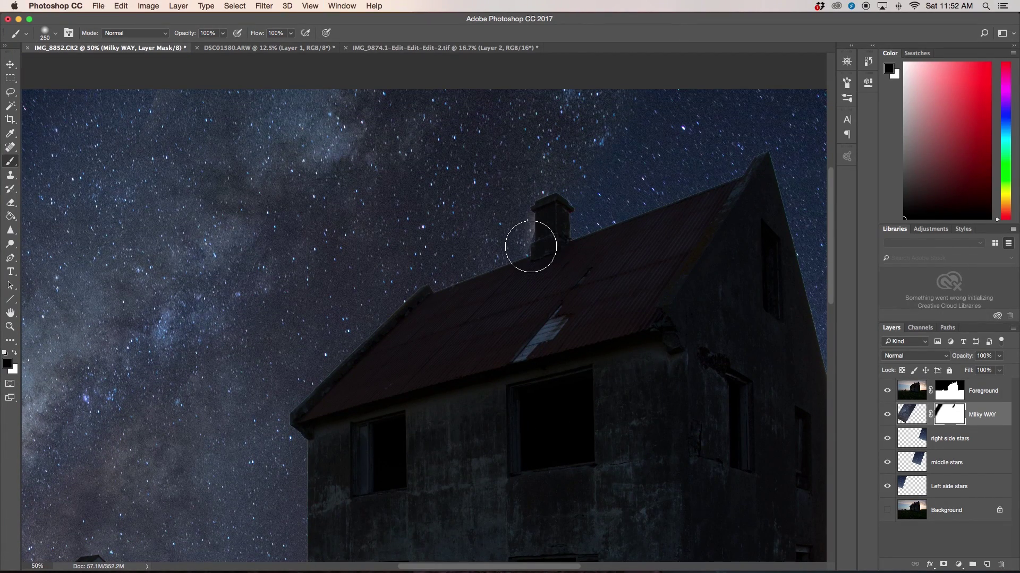
{"action": "scroll", "coordinate": [536, 248], "scroll_direction": "down", "scroll_amount": 3}
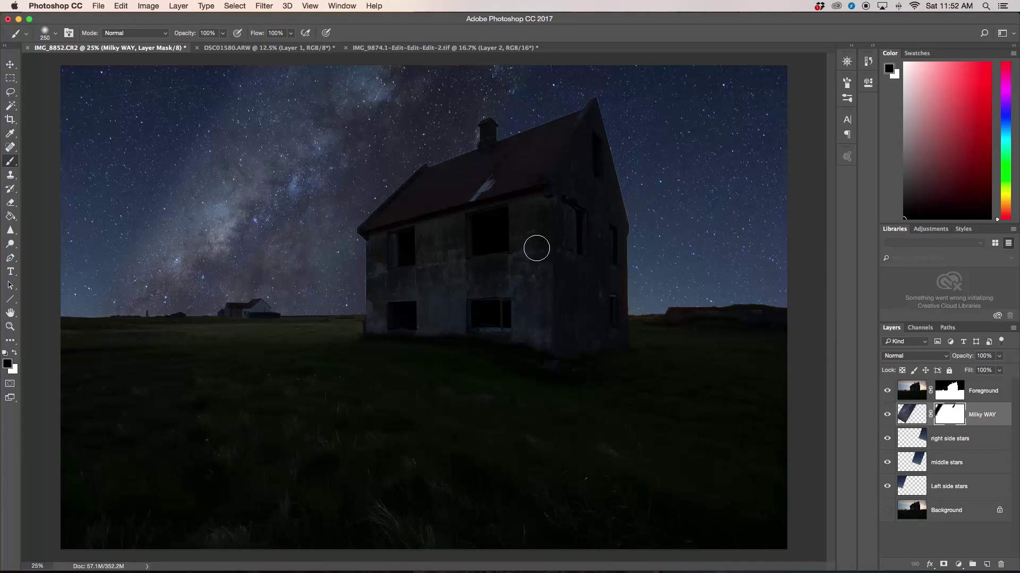
{"action": "left_click", "coordinate": [987, 460]}
{"action": "key", "text": "v"}
{"action": "left_click_drag", "start_coordinate": [619, 352], "coordinate": [614, 352]}
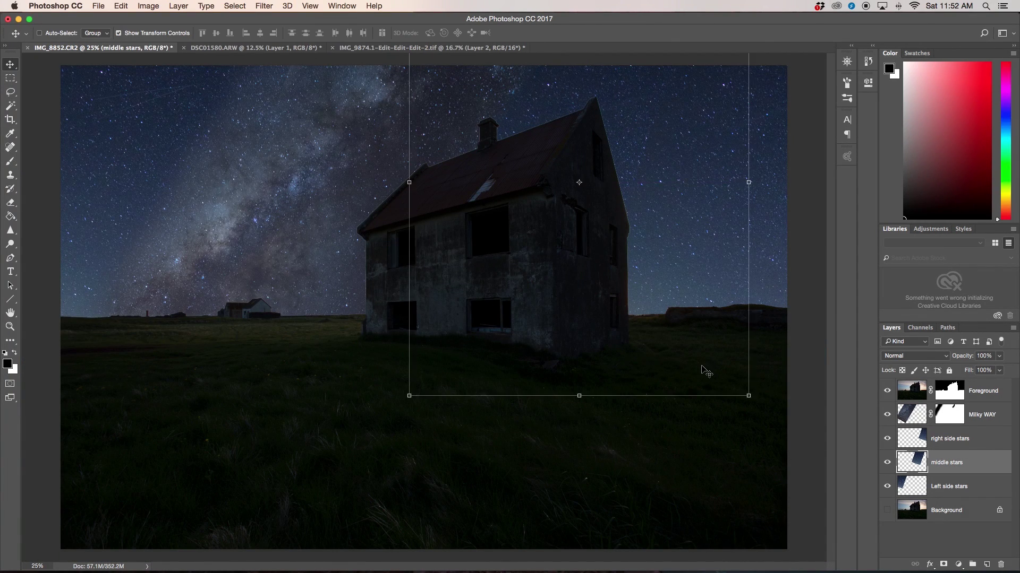
Add a layer mask to the right side stars layer and paint black with a 250 px brush to blend its edge beside the house gable
{"action": "scroll", "coordinate": [701, 371], "scroll_direction": "down", "scroll_amount": 1}
{"action": "left_click", "coordinate": [981, 507]}
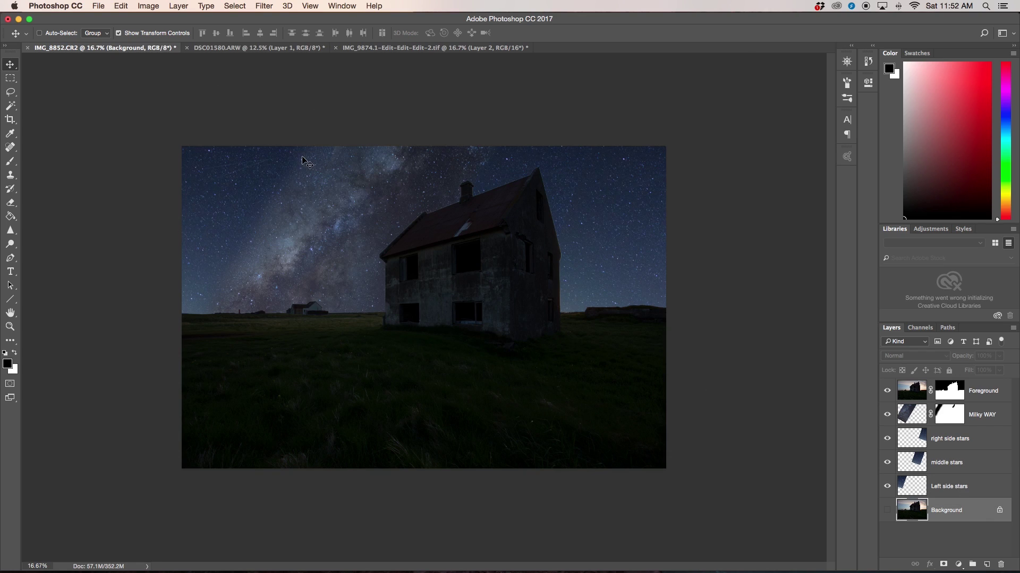
{"action": "scroll", "coordinate": [324, 205], "scroll_direction": "up", "scroll_amount": 2}
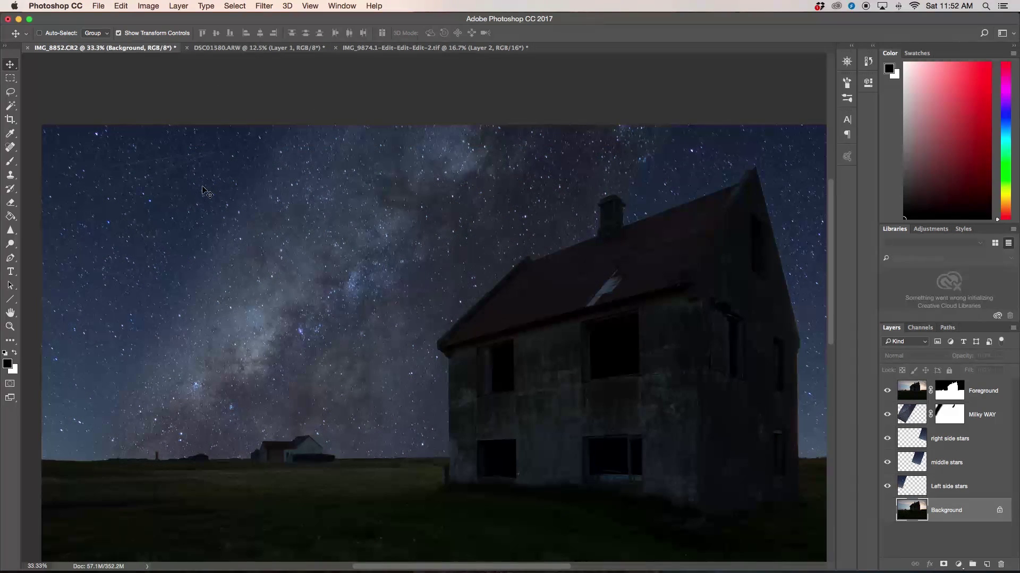
{"action": "scroll", "coordinate": [207, 192], "scroll_direction": "right", "scroll_amount": 3}
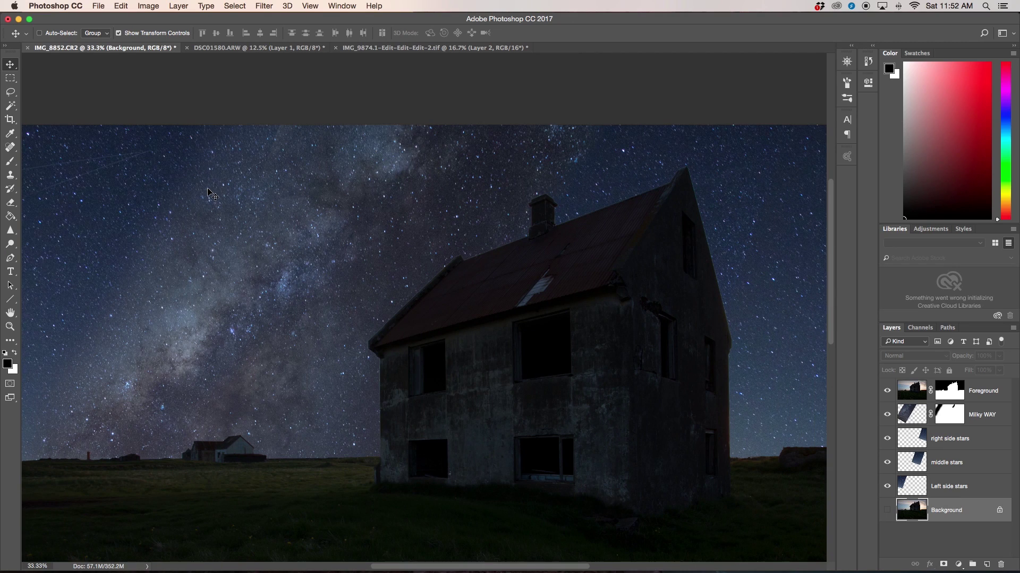
{"action": "scroll", "coordinate": [211, 194], "scroll_direction": "right", "scroll_amount": 4}
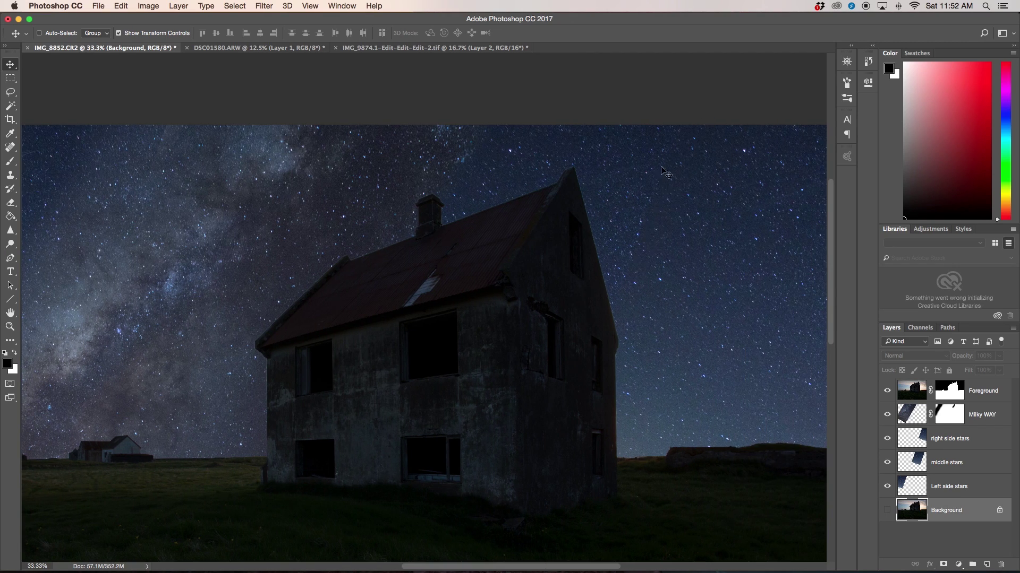
{"action": "left_click", "coordinate": [961, 442]}
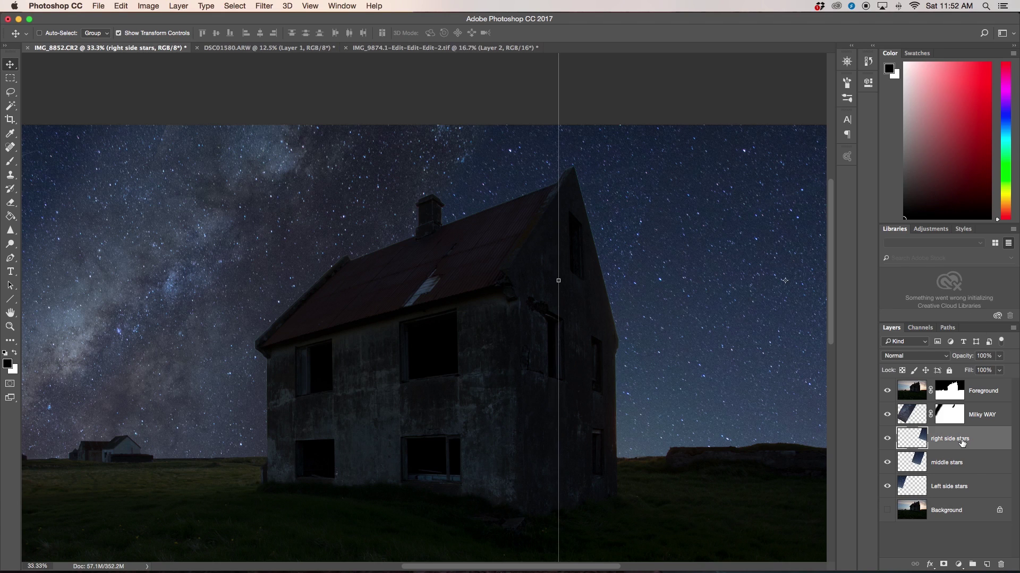
{"action": "scroll", "coordinate": [786, 399], "scroll_direction": "right", "scroll_amount": 3}
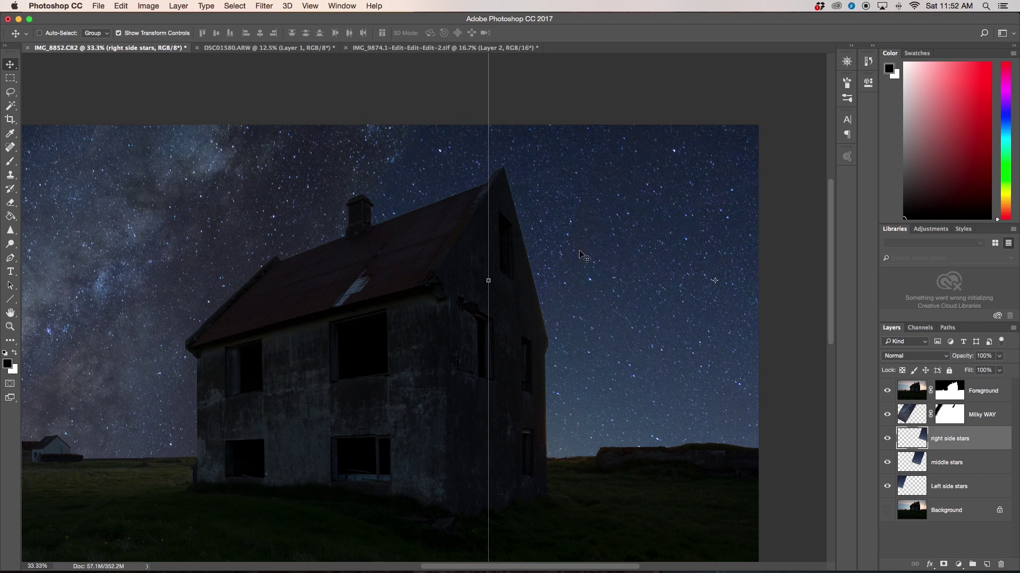
{"action": "scroll", "coordinate": [589, 276], "scroll_direction": "right", "scroll_amount": 1}
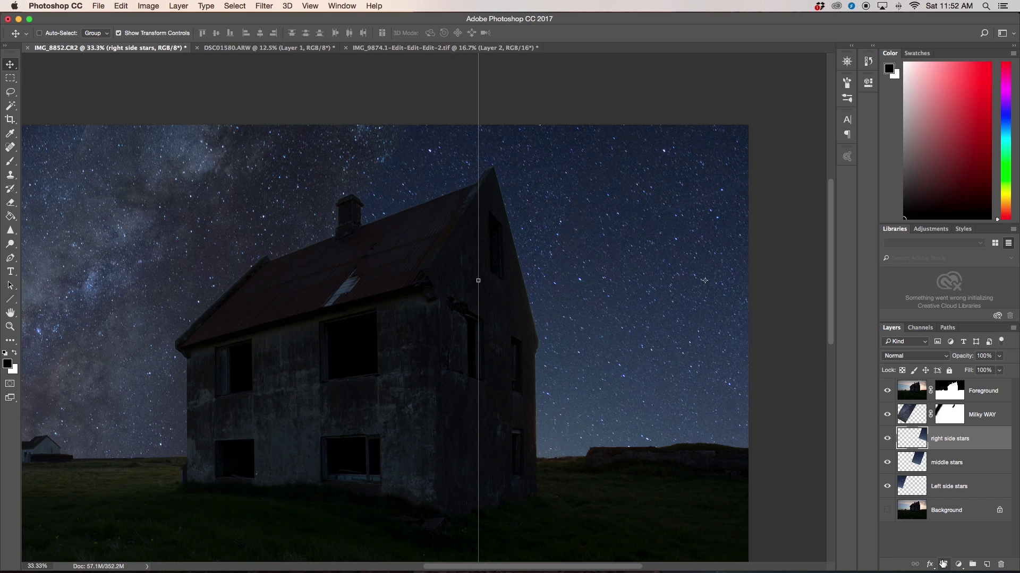
{"action": "left_click", "coordinate": [943, 564]}
{"action": "key", "text": "b"}
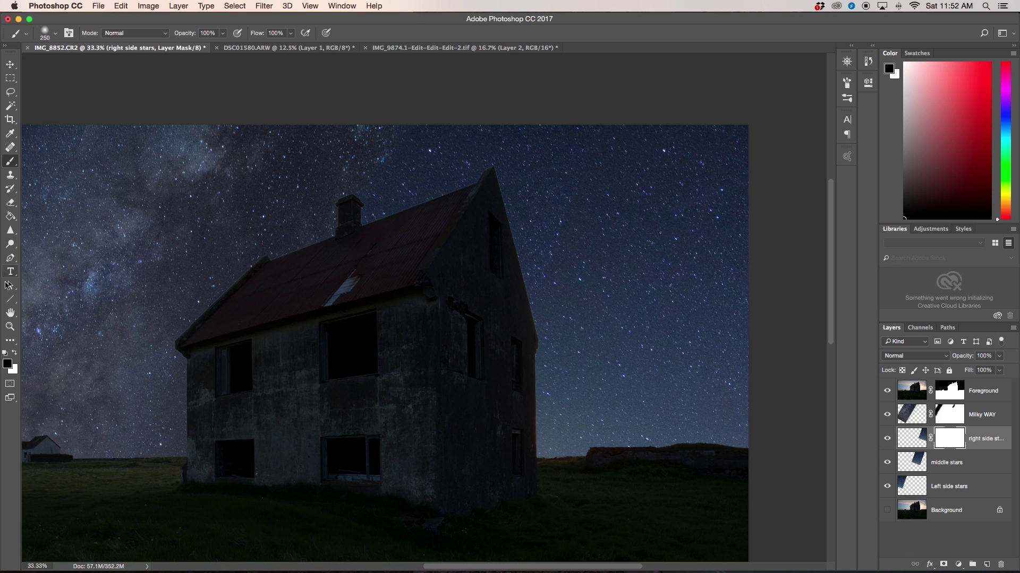
{"action": "mouse_move", "coordinate": [563, 195]}
{"action": "left_mouse_down"}
{"action": "mouse_move", "coordinate": [531, 291]}
{"action": "mouse_move", "coordinate": [546, 298]}
{"action": "mouse_move", "coordinate": [547, 255]}
{"action": "left_mouse_up"}
Group the Milky WAY, right side stars, middle stars and Left side stars layers, and name the group STARS
{"action": "scroll", "coordinate": [633, 282], "scroll_direction": "left", "scroll_amount": 10}
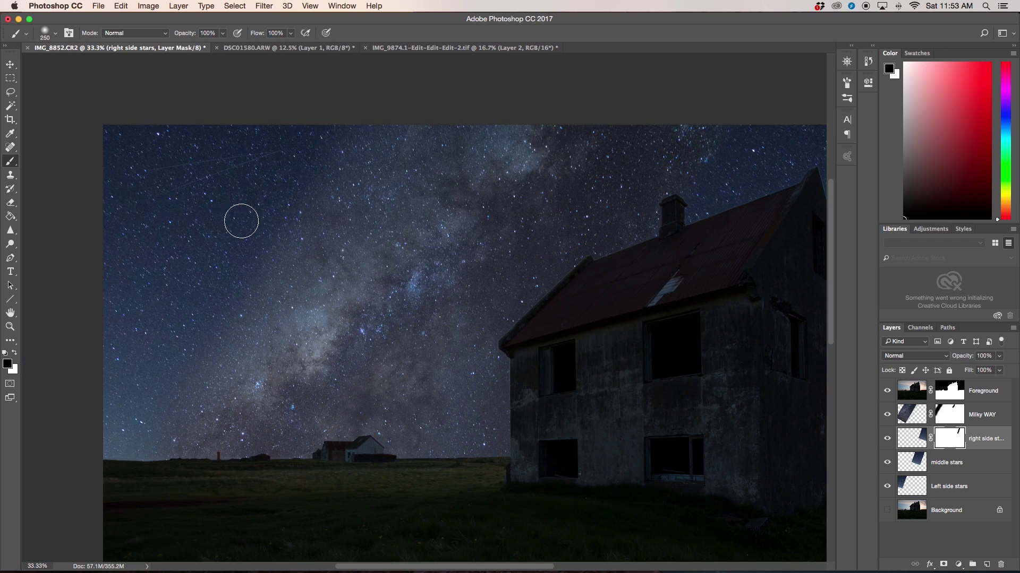
{"action": "scroll", "coordinate": [572, 287], "scroll_direction": "right", "scroll_amount": 10}
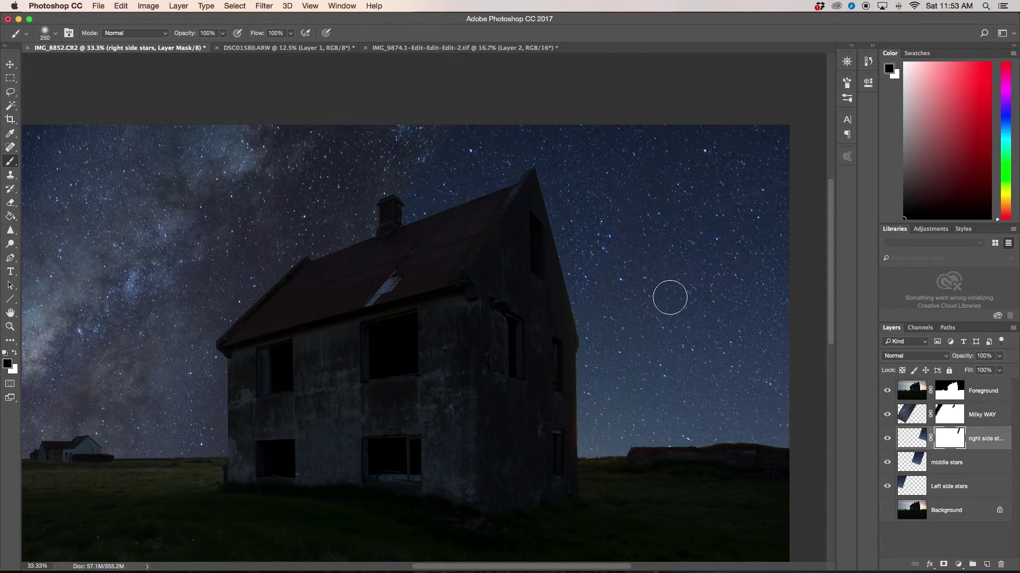
{"action": "key", "text": "super+minus"}
{"action": "key", "text": "super+minus"}
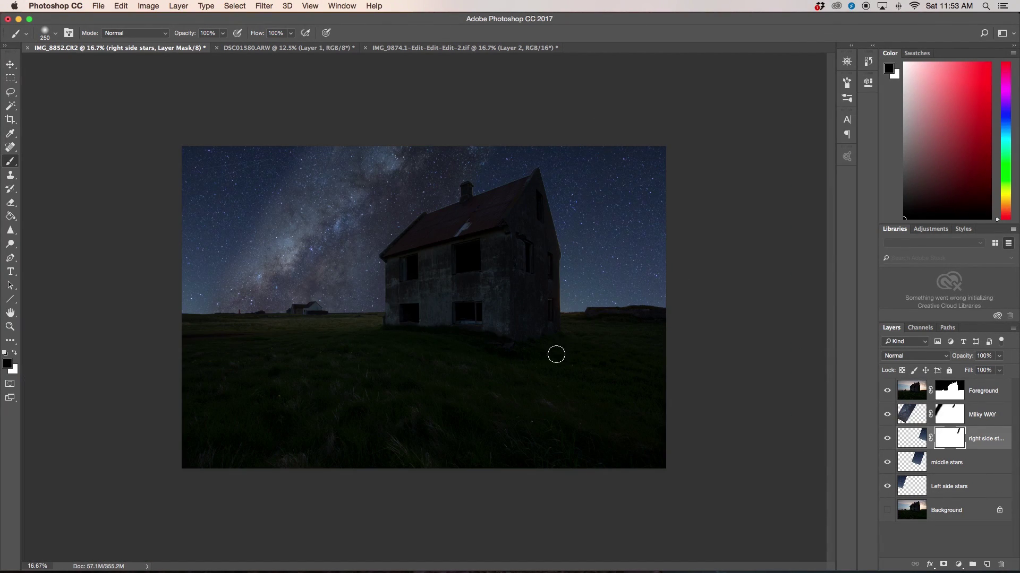
{"action": "left_click", "coordinate": [971, 485]}
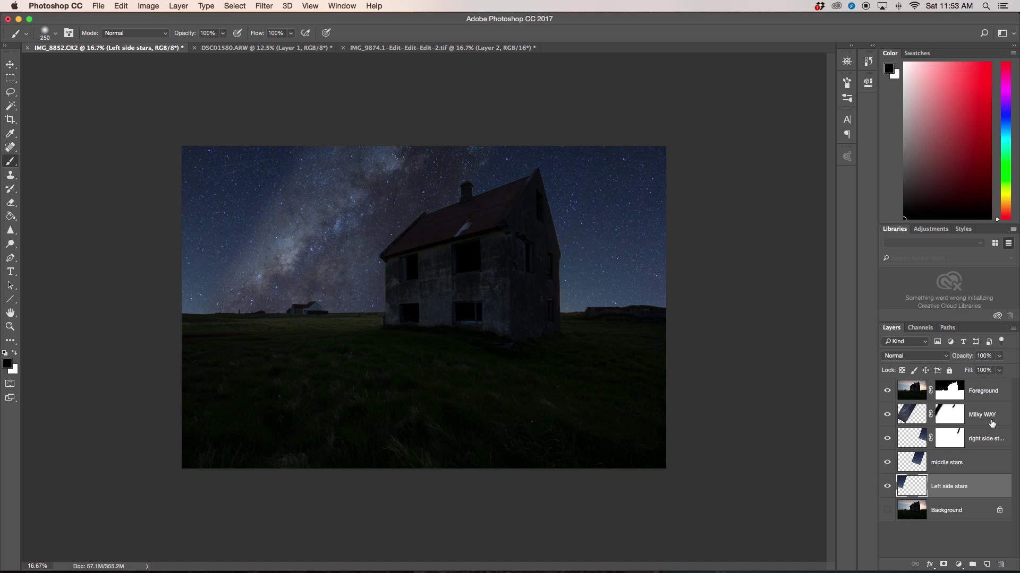
{"action": "left_click", "coordinate": [982, 420], "text": "shift"}
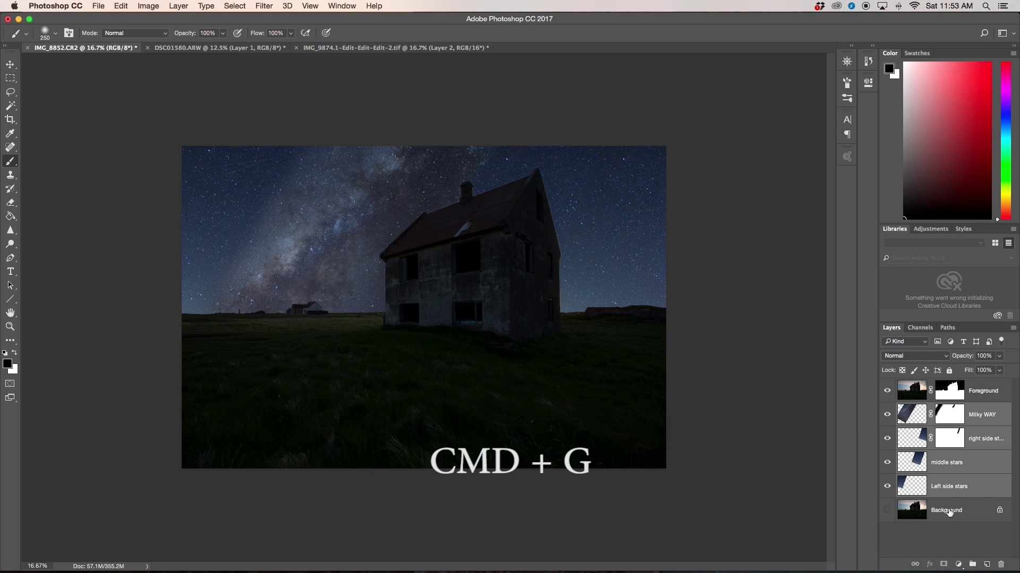
{"action": "key", "text": "super+g"}
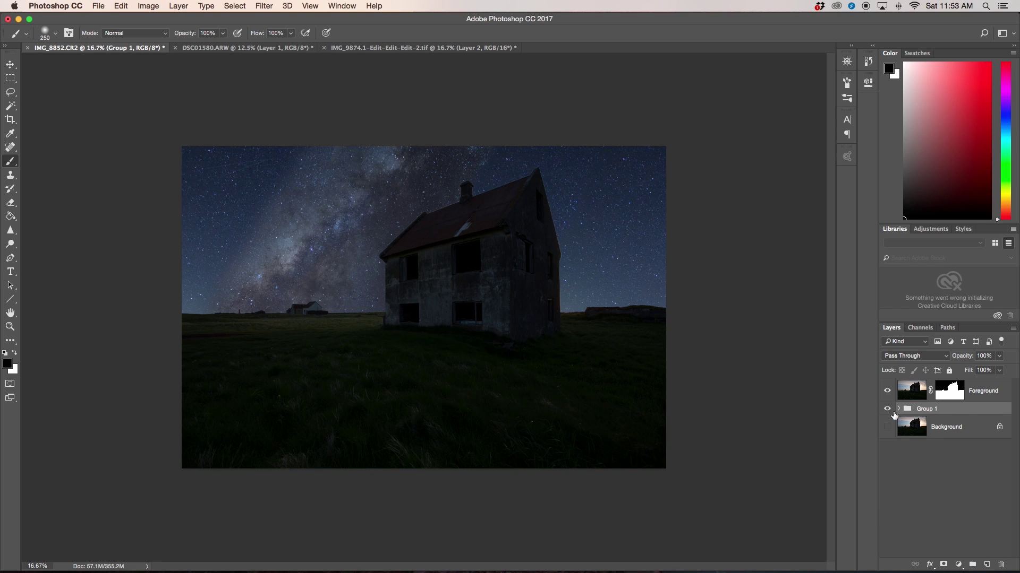
{"action": "left_click", "coordinate": [897, 409]}
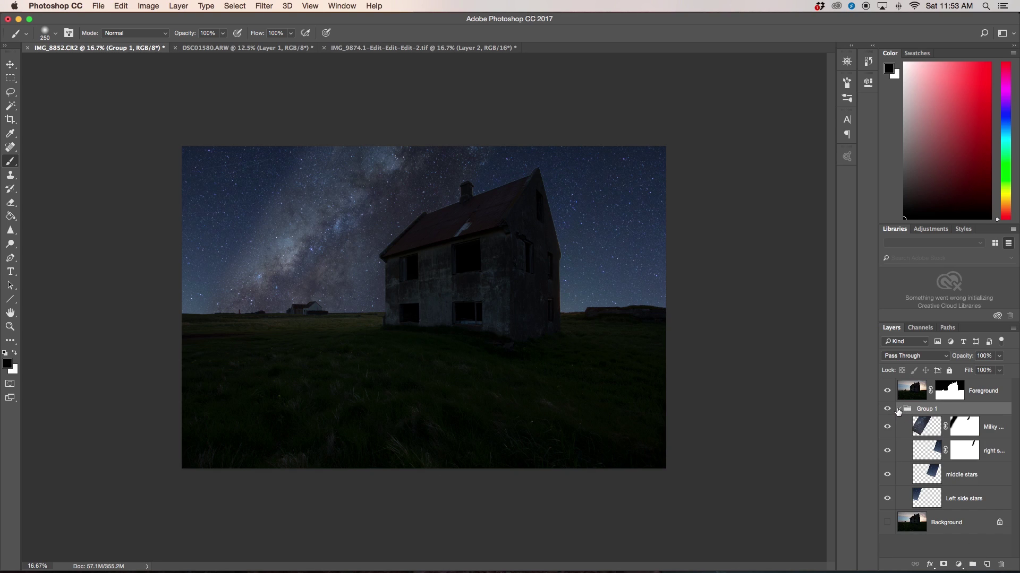
{"action": "double_click", "coordinate": [924, 410]}
{"action": "key", "text": "Return"}
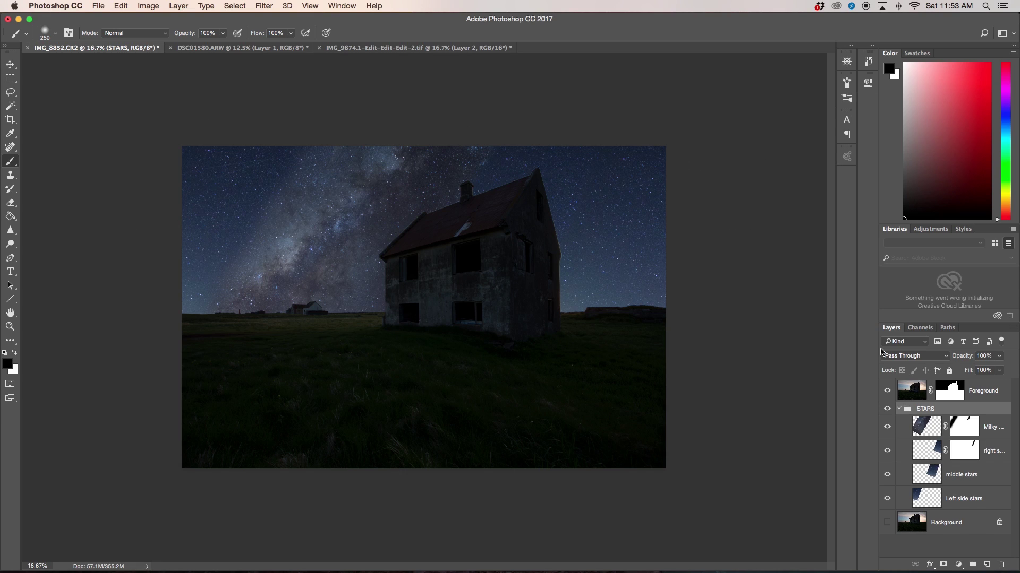
Add a Color Balance adjustment clipped to the Milky WAY layer and shift its midtones slightly toward blue and cyan
{"action": "left_click", "coordinate": [992, 428]}
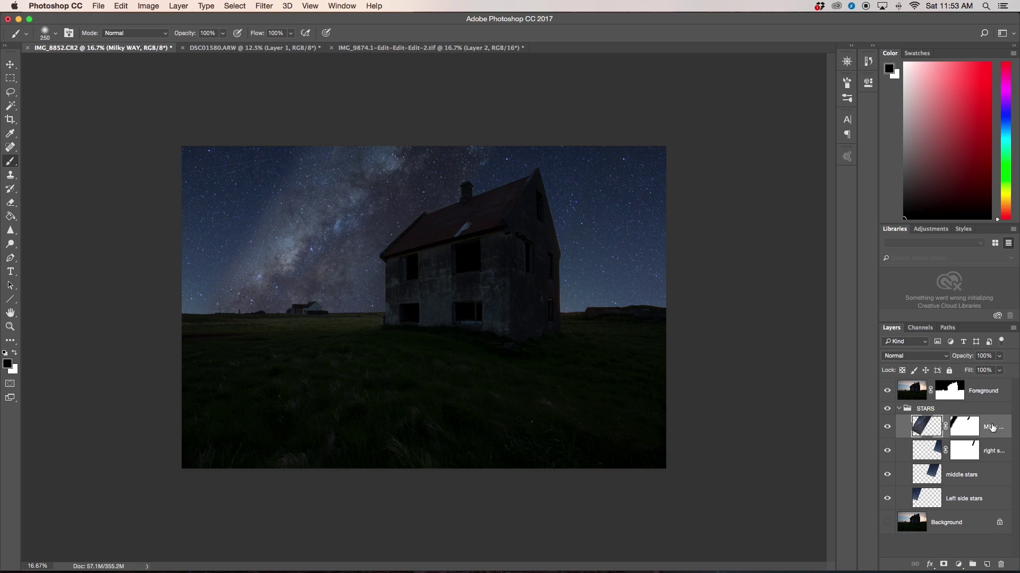
{"action": "left_click", "coordinate": [931, 229]}
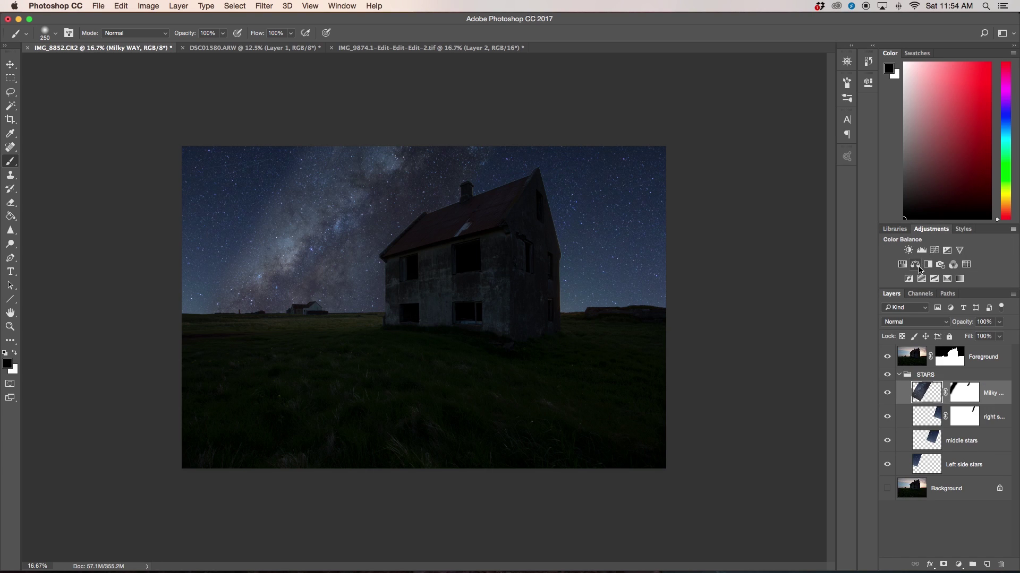
{"action": "left_click", "coordinate": [917, 269]}
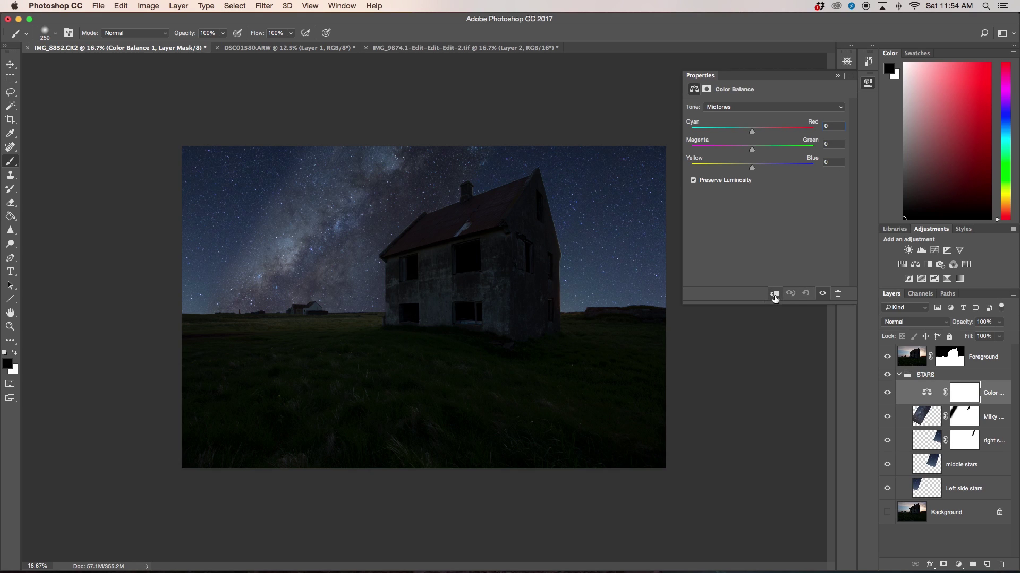
{"action": "left_click", "coordinate": [775, 295]}
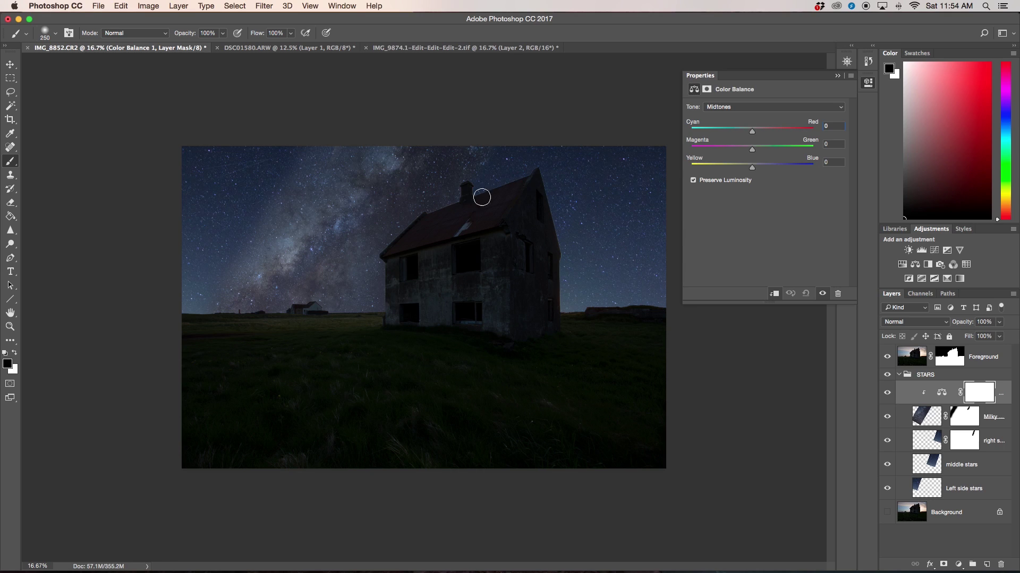
{"action": "left_click_drag", "start_coordinate": [752, 170], "coordinate": [754, 169]}
{"action": "left_click_drag", "start_coordinate": [752, 132], "coordinate": [749, 132]}
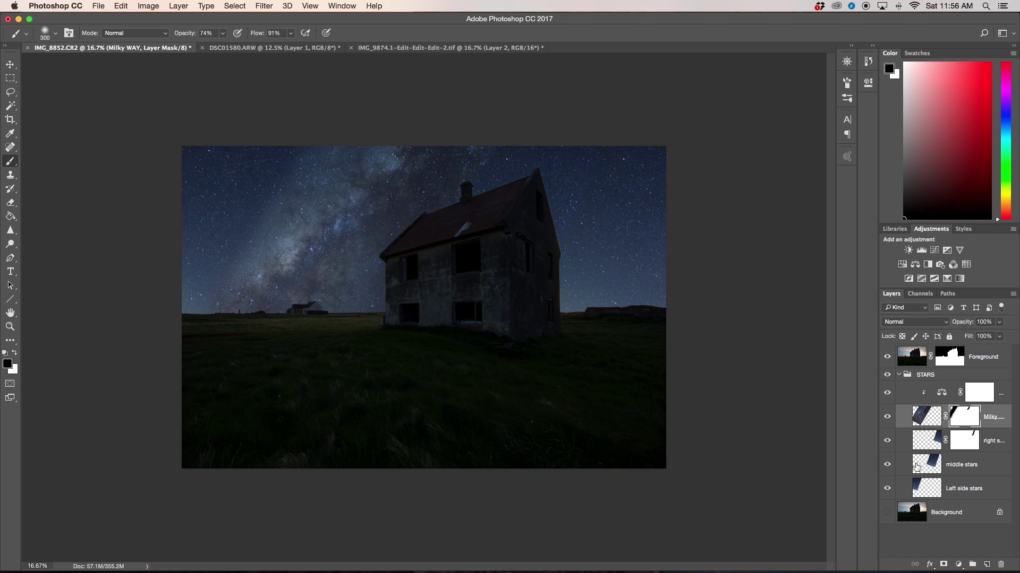
Add a clipped Brightness/Contrast adjustment to the Left side stars layer and collapse the STARS group
{"action": "left_click", "coordinate": [986, 491]}
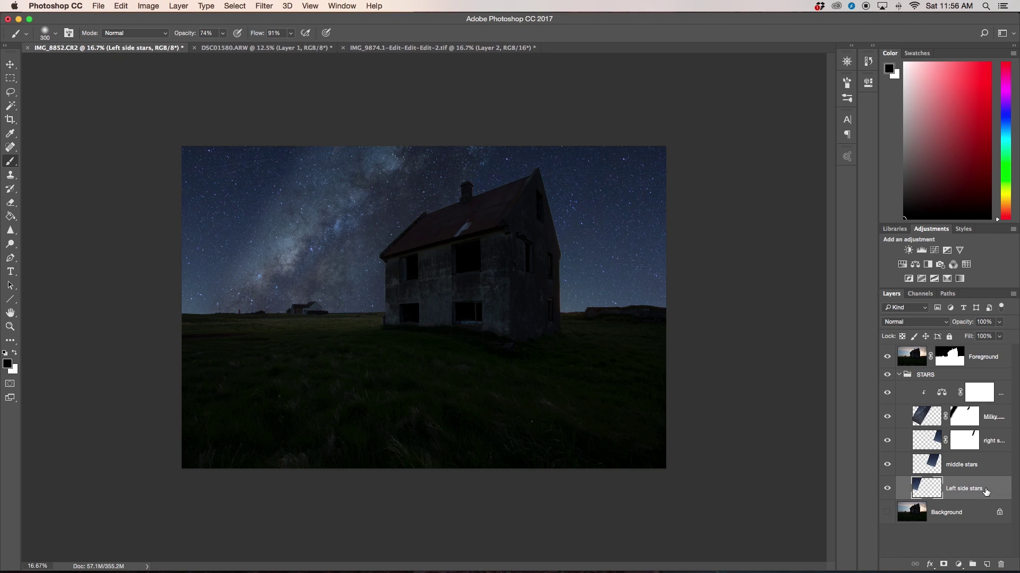
{"action": "left_click", "coordinate": [908, 251]}
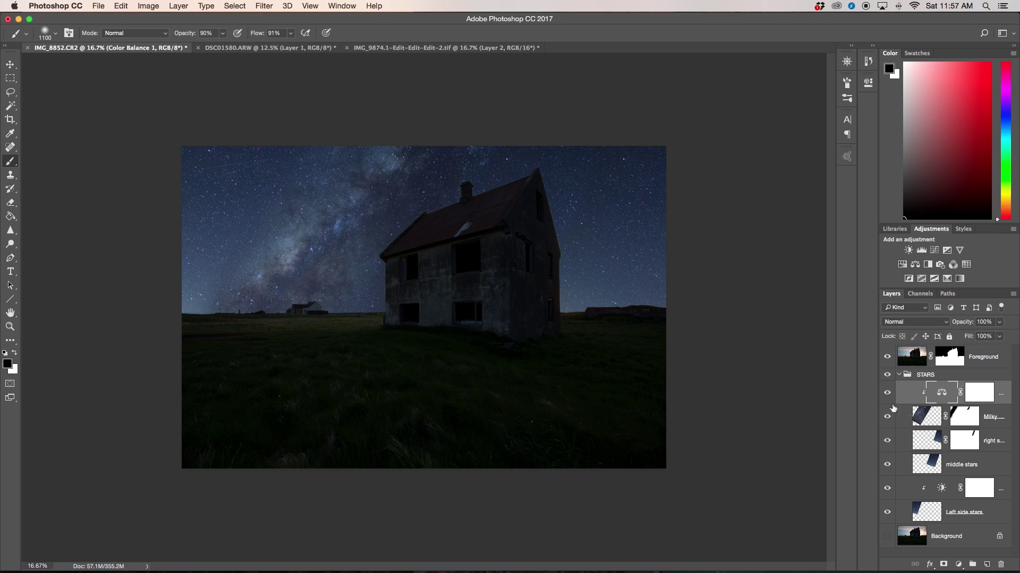
{"action": "left_click", "coordinate": [901, 379]}
{"action": "left_click", "coordinate": [898, 375]}
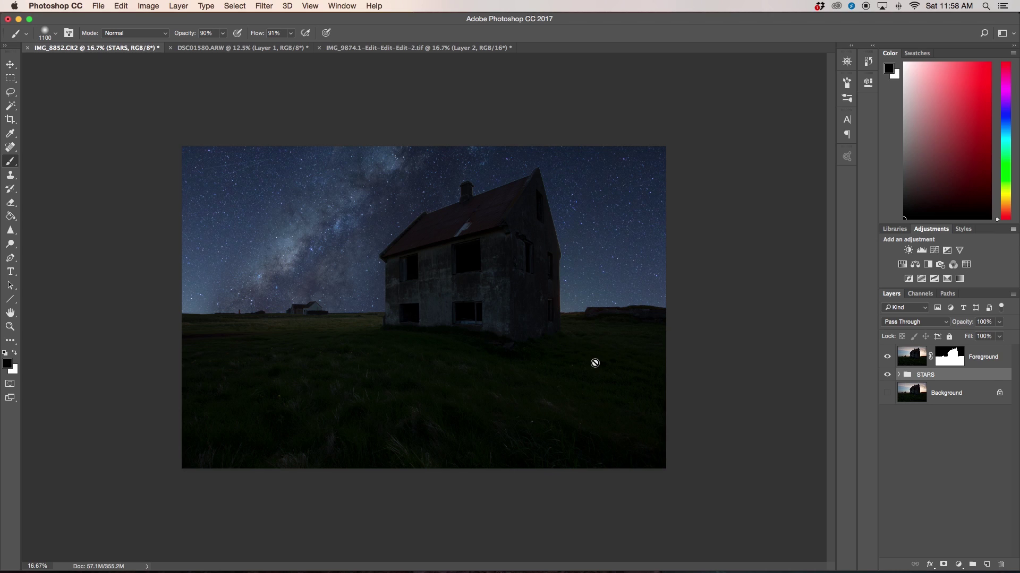
Create a new empty layer and place it between the Foreground layer and the STARS group
{"action": "left_click", "coordinate": [960, 396]}
{"action": "left_click", "coordinate": [986, 564]}
{"action": "left_click_drag", "start_coordinate": [956, 399], "coordinate": [965, 371]}
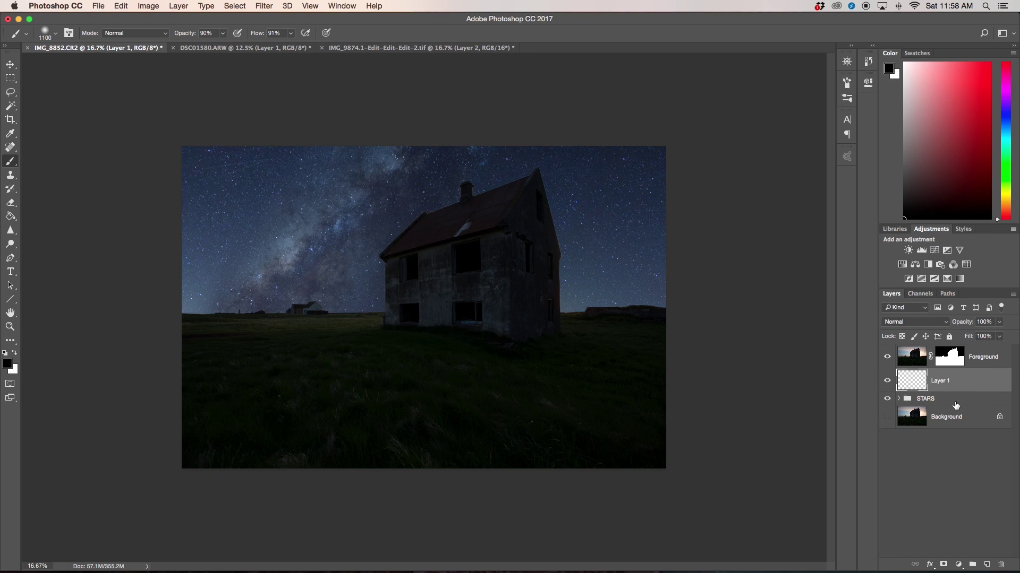
Set up the Gradient tool with the Foreground to Transparent preset
{"action": "left_click", "coordinate": [10, 216]}
{"action": "left_click", "coordinate": [46, 216]}
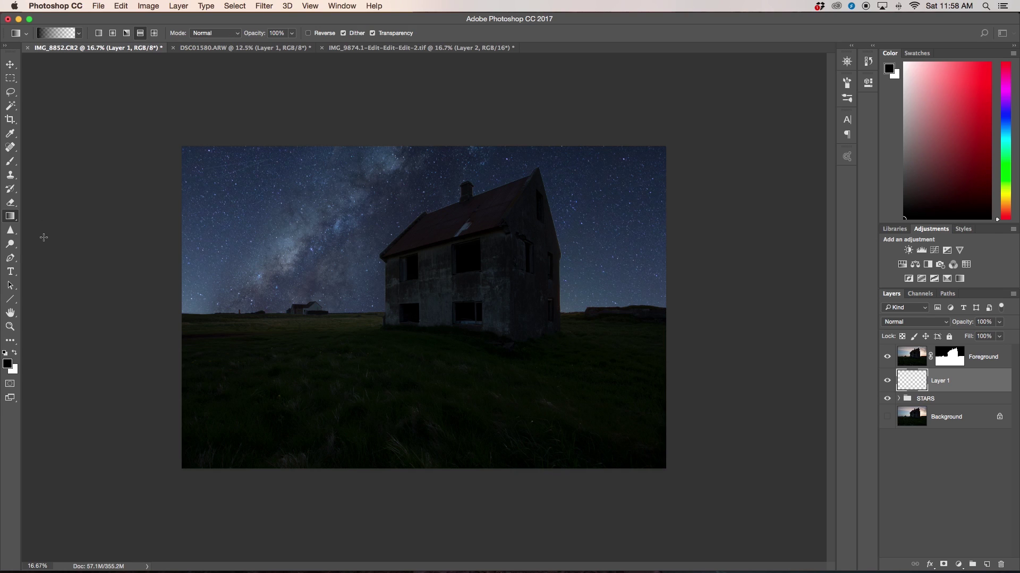
{"action": "left_click", "coordinate": [46, 34]}
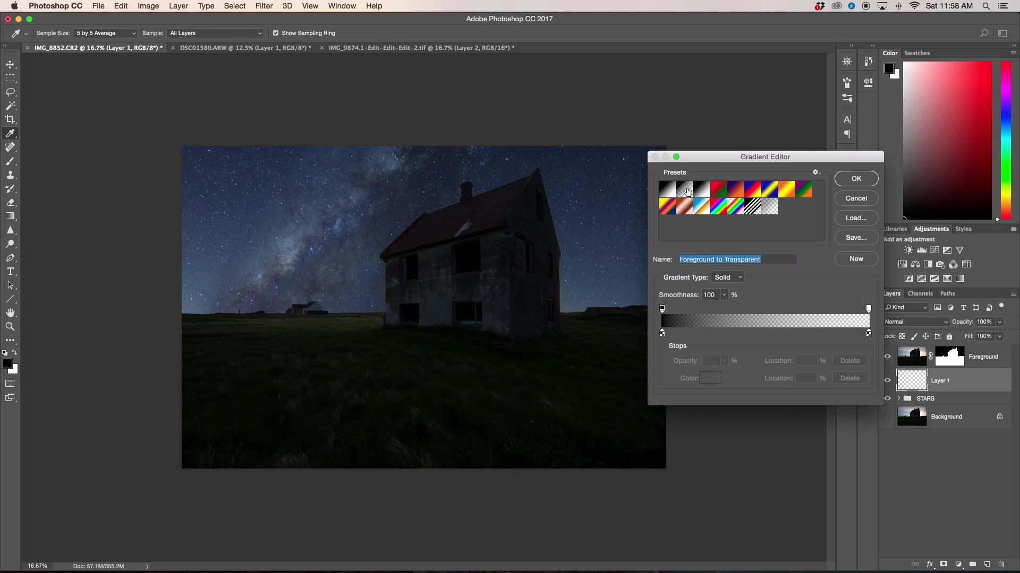
{"action": "left_click", "coordinate": [866, 182]}
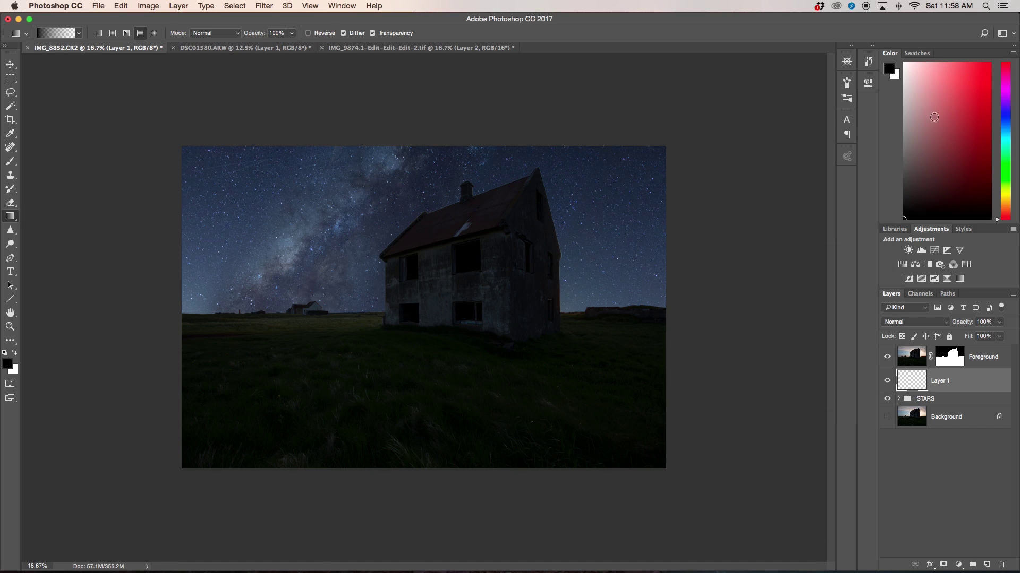
Sample the blue of the sky near the horizon and lighten the foreground colour to a pale blue
{"action": "left_click", "coordinate": [197, 306], "text": "alt"}
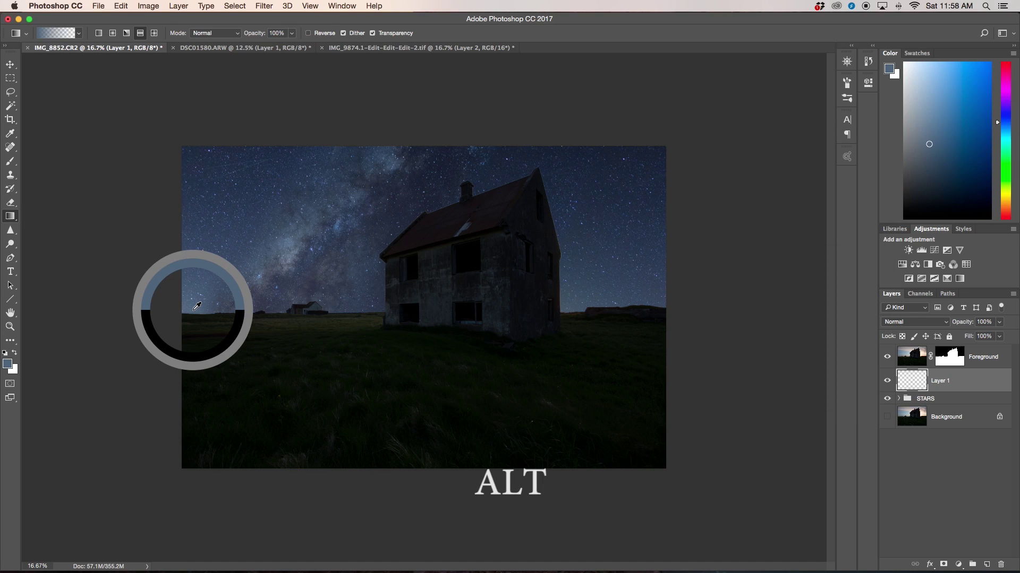
{"action": "mouse_move", "coordinate": [945, 123]}
{"action": "left_mouse_down"}
{"action": "mouse_move", "coordinate": [974, 149]}
{"action": "mouse_move", "coordinate": [927, 116]}
{"action": "left_mouse_up"}
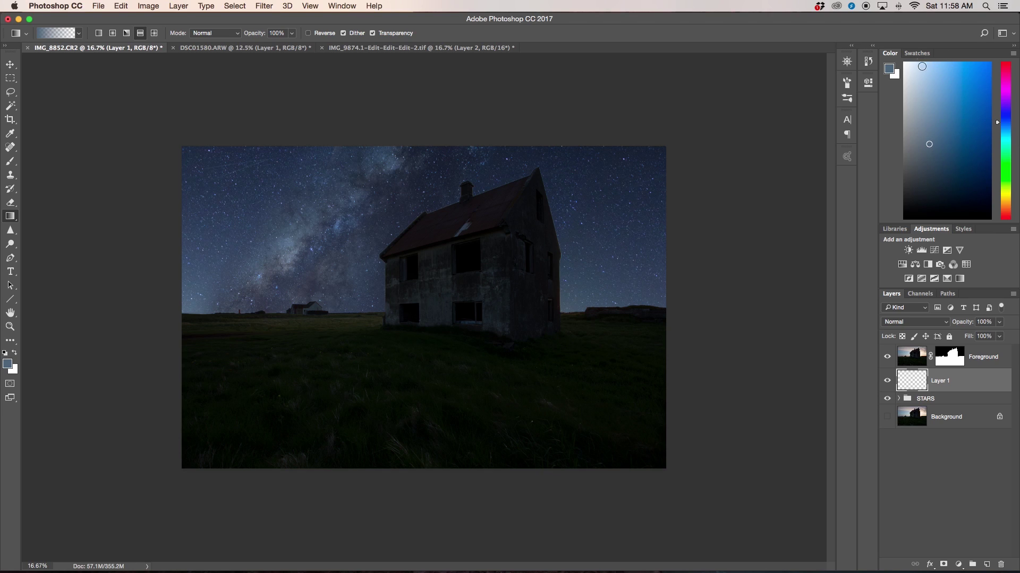
{"action": "left_click", "coordinate": [930, 64]}
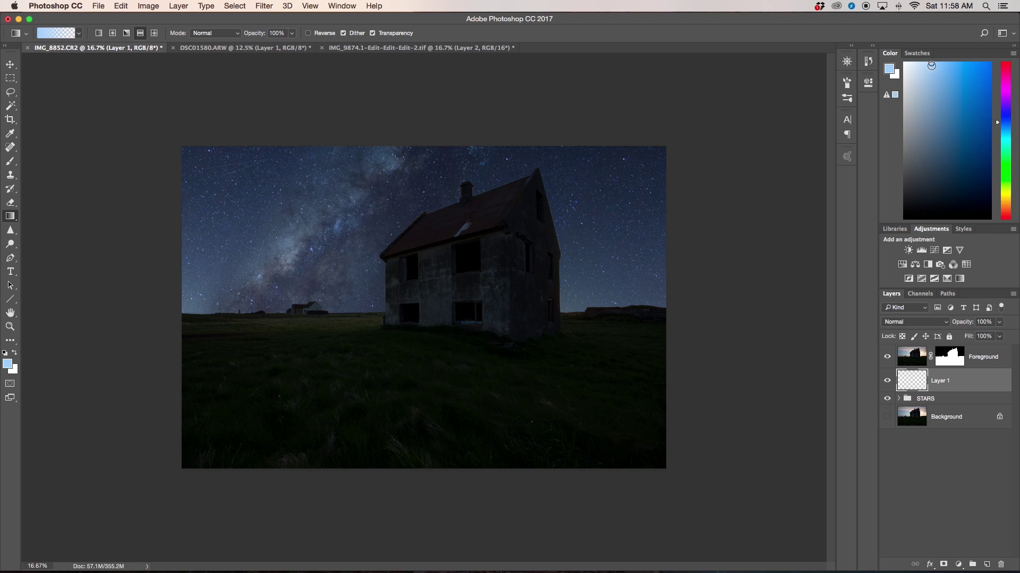
Draw a pale blue linear gradient on Layer 1, rising from the grass below the horizon to around mid-sky
{"action": "left_click", "coordinate": [895, 96]}
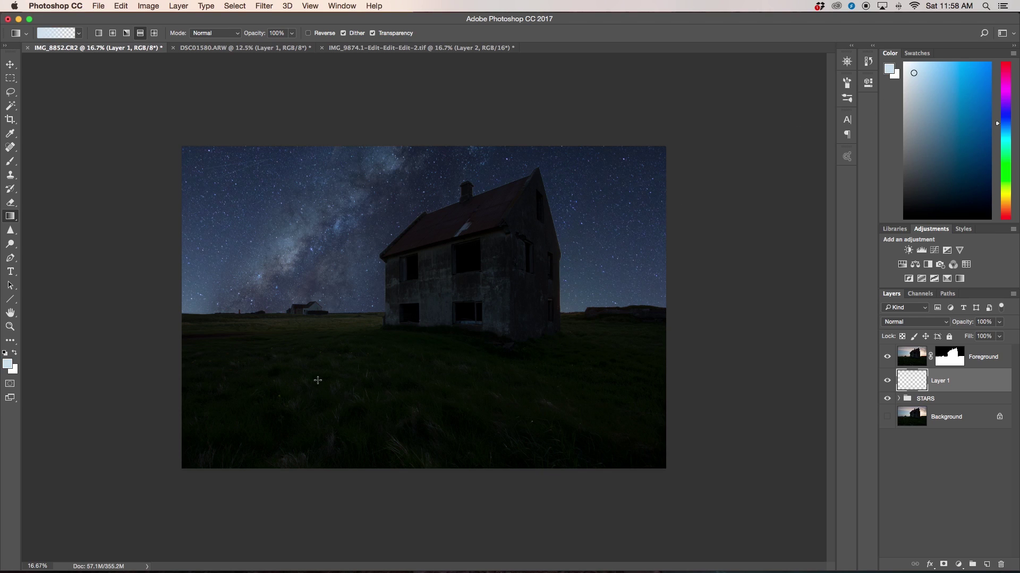
{"action": "left_click", "coordinate": [98, 33]}
{"action": "left_click_drag", "start_coordinate": [417, 372], "coordinate": [411, 231]}
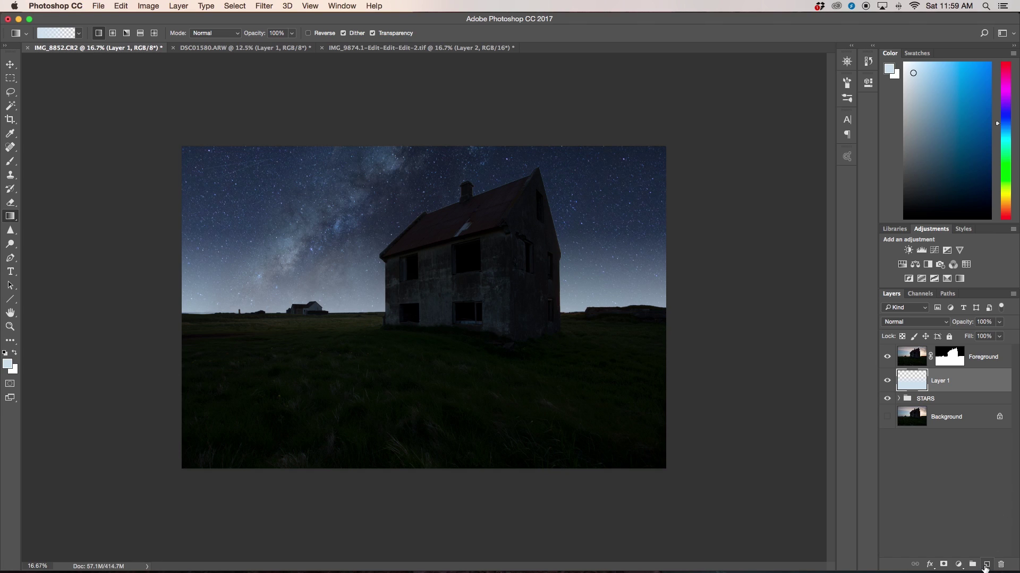
Add a new layer with a shorter, near-white blue linear gradient rising from the grass to just above the horizon
{"action": "left_click", "coordinate": [986, 565]}
{"action": "left_click", "coordinate": [908, 70]}
{"action": "left_click_drag", "start_coordinate": [425, 378], "coordinate": [422, 274]}
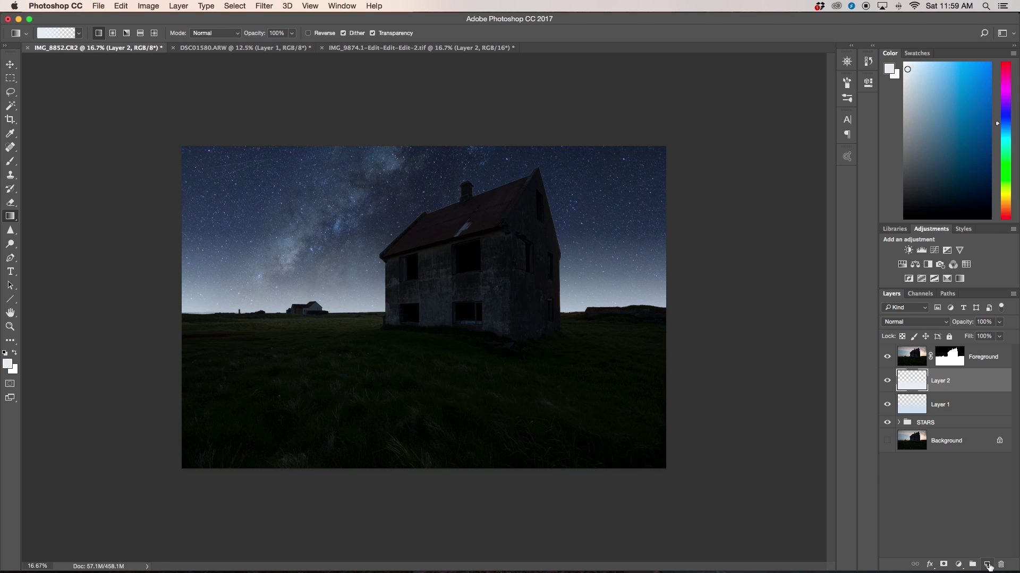
Add another layer with a tall pure white linear gradient reaching from just below the horizon high into the sky
{"action": "left_click", "coordinate": [987, 565]}
{"action": "left_click", "coordinate": [904, 63]}
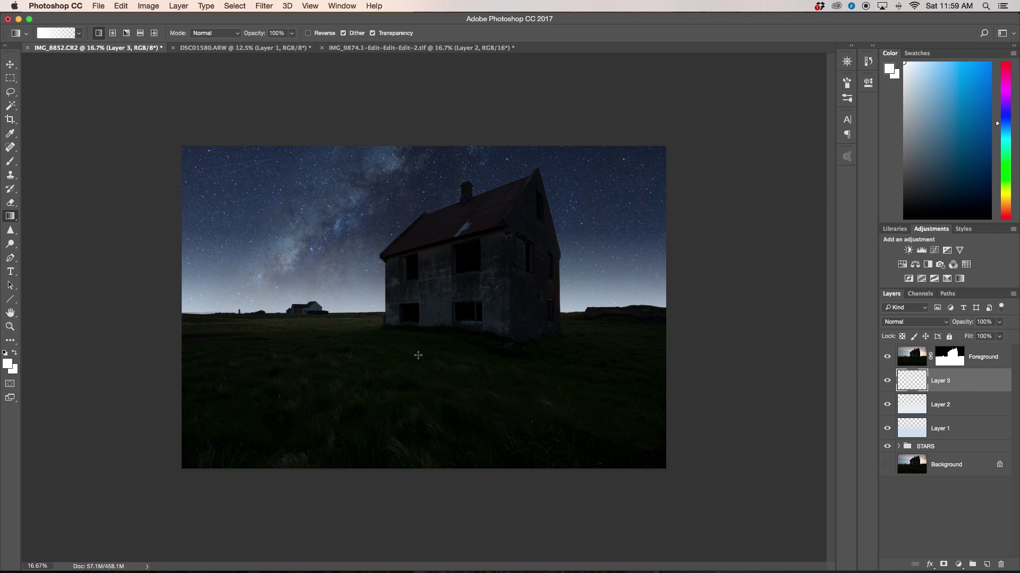
{"action": "left_click_drag", "start_coordinate": [418, 355], "coordinate": [421, 184]}
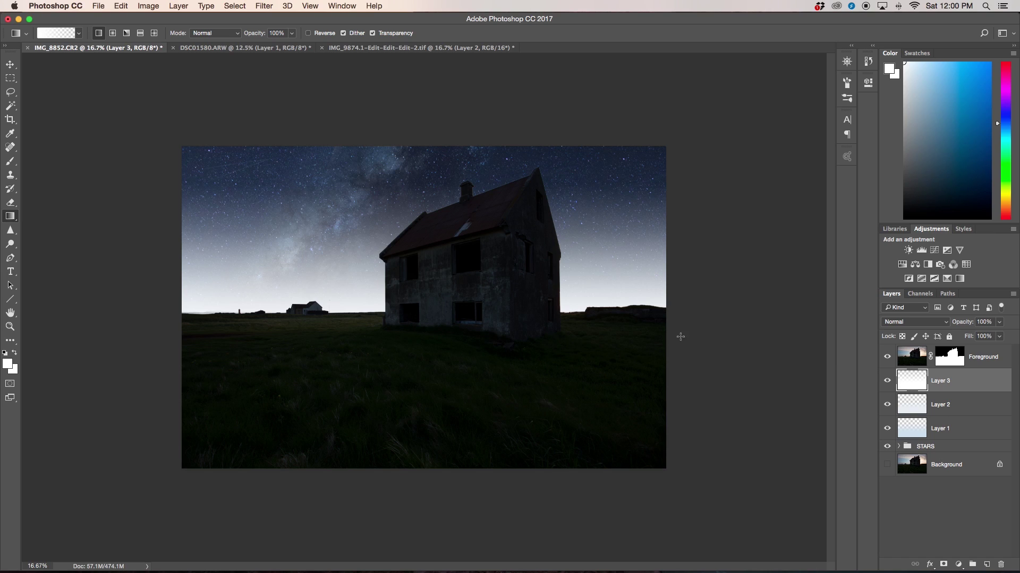
Rename Layer 3 as Big White Grad, Layer 2 as Little Blue and Layer 1 as Med Blue
{"action": "double_click", "coordinate": [949, 382]}
{"action": "type", "text": "Big White Grad"}
{"action": "key", "text": "Return"}
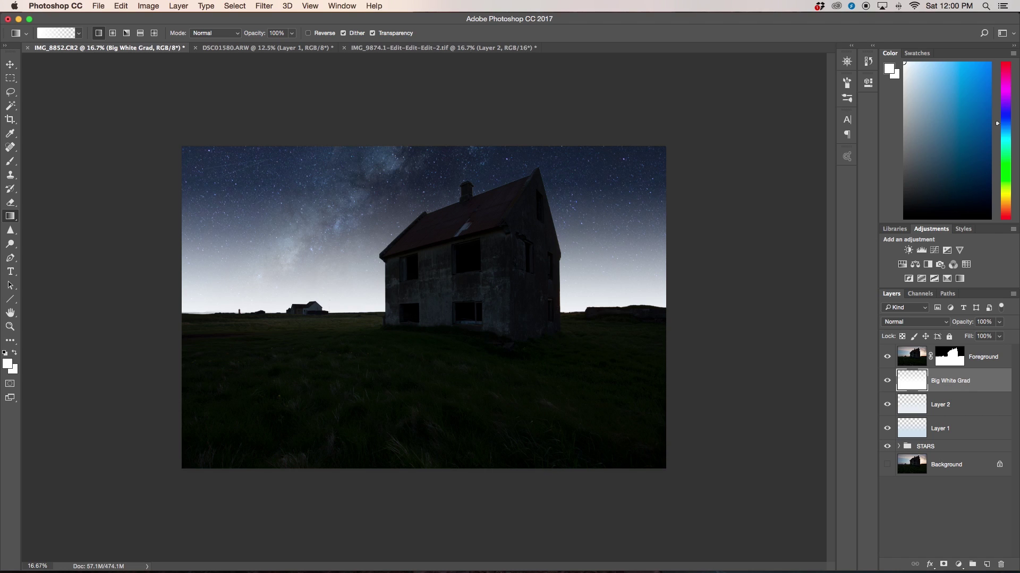
{"action": "double_click", "coordinate": [940, 405]}
{"action": "key", "text": "BackSpace"}
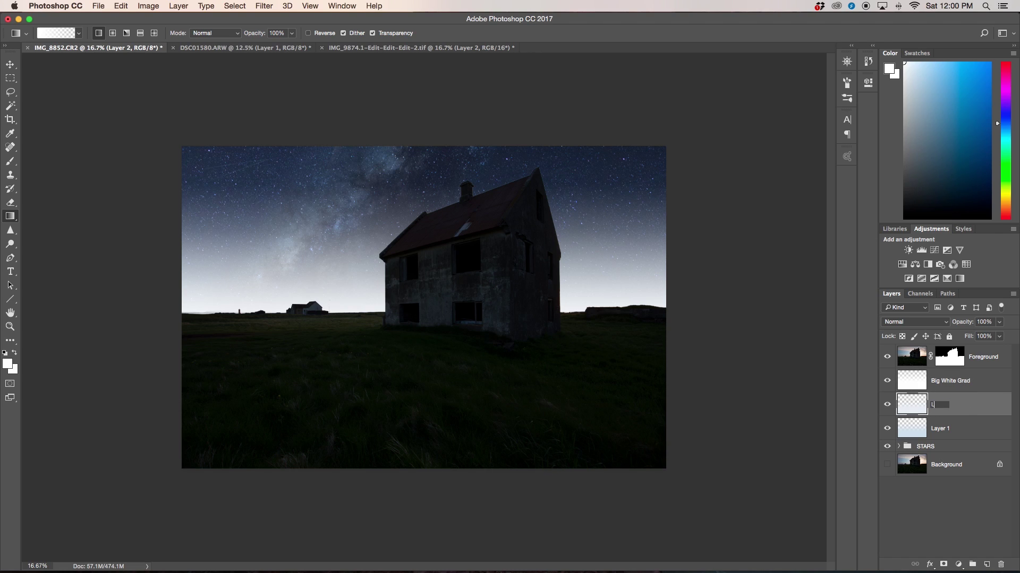
{"action": "key", "text": "Return"}
{"action": "double_click", "coordinate": [941, 428]}
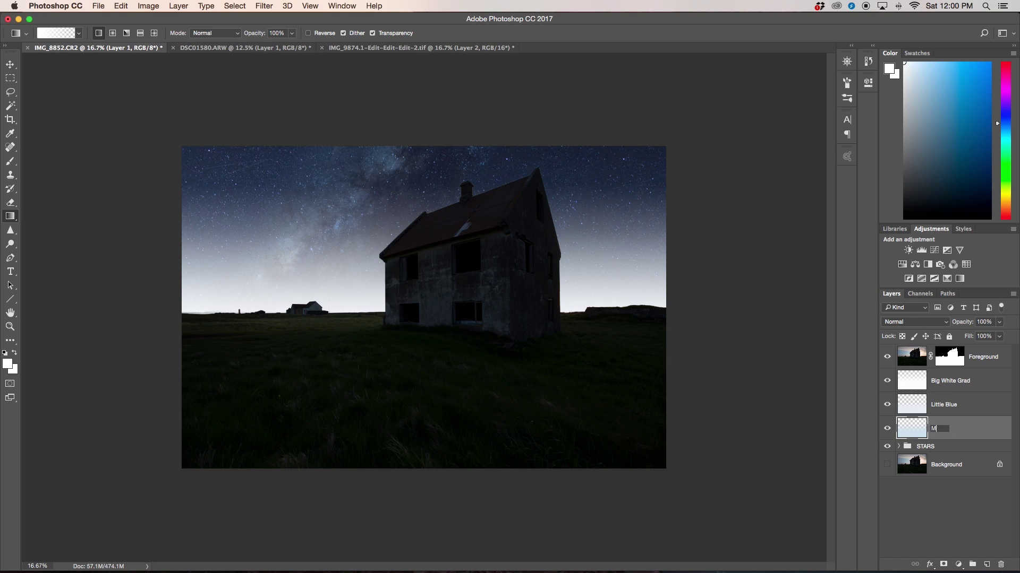
{"action": "type", "text": "Med Blue"}
{"action": "key", "text": "Return"}
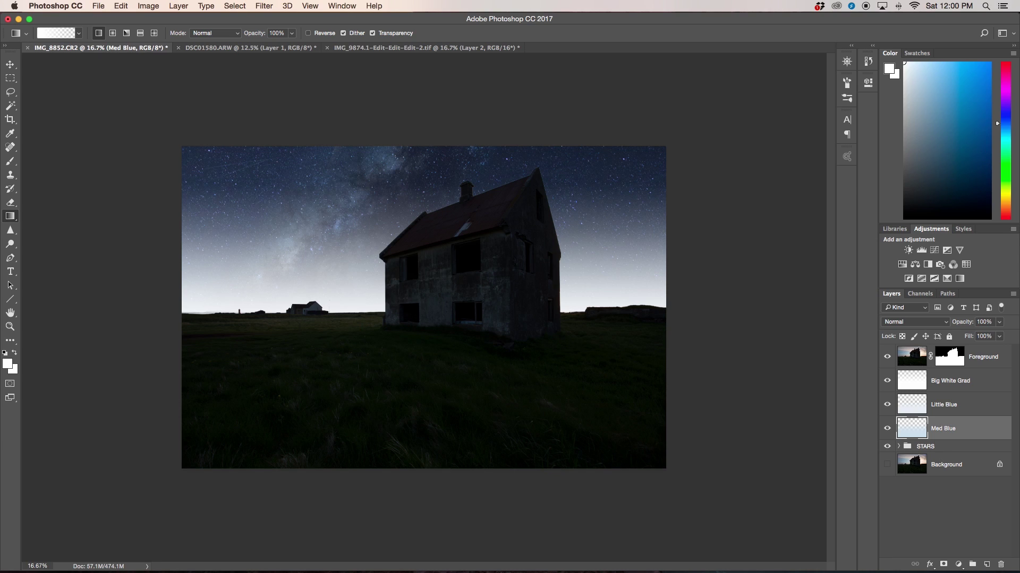
Set the Big White Grad layer's blend mode to Soft Light and compare the sky with and without it
{"action": "left_click", "coordinate": [976, 387]}
{"action": "left_click", "coordinate": [934, 322]}
{"action": "left_click", "coordinate": [913, 321]}
{"action": "left_click", "coordinate": [909, 322]}
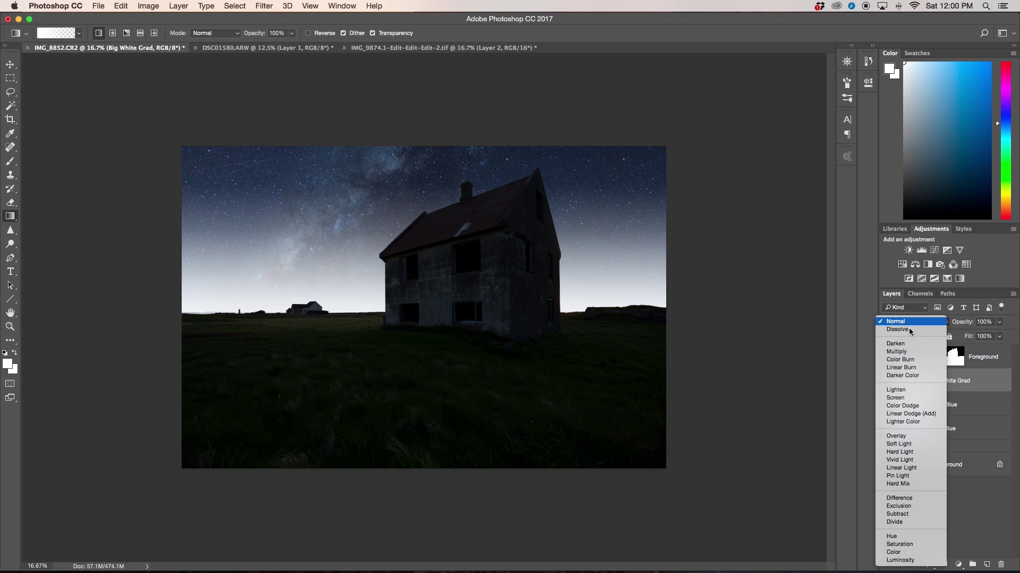
{"action": "left_click", "coordinate": [903, 444]}
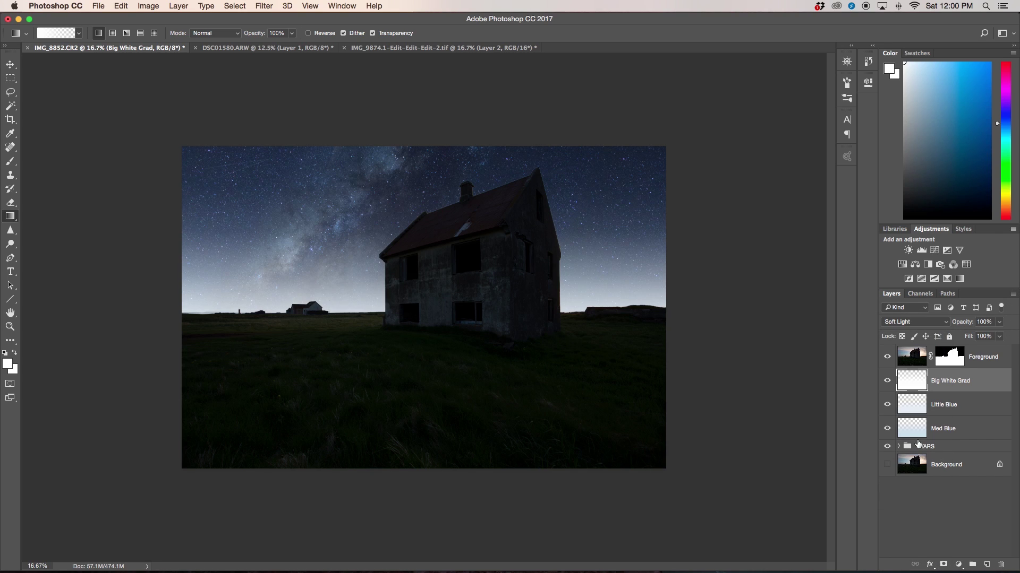
{"action": "left_click", "coordinate": [887, 381]}
{"action": "left_click", "coordinate": [887, 381]}
{"action": "left_click", "coordinate": [887, 381]}
{"action": "left_click", "coordinate": [887, 381]}
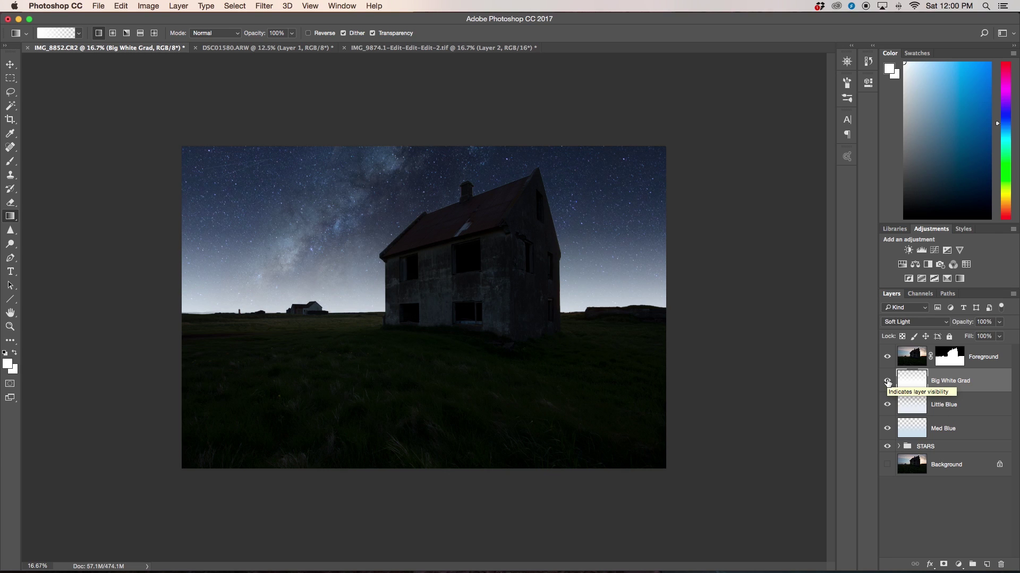
Lower the Little Blue layer's opacity to 65%
{"action": "left_click", "coordinate": [972, 408]}
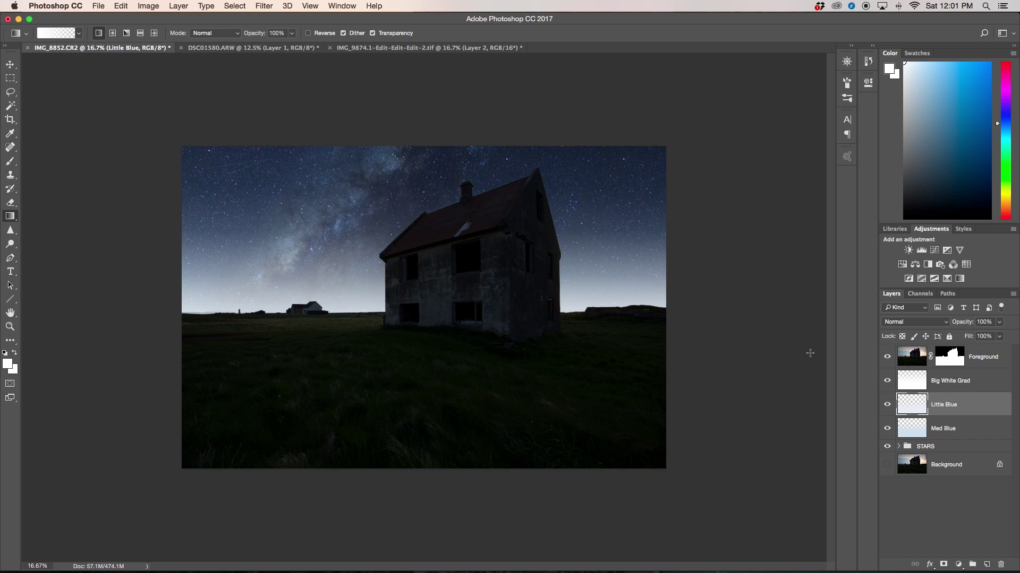
{"action": "left_click", "coordinate": [1001, 326]}
{"action": "left_click_drag", "start_coordinate": [1002, 335], "coordinate": [986, 339]}
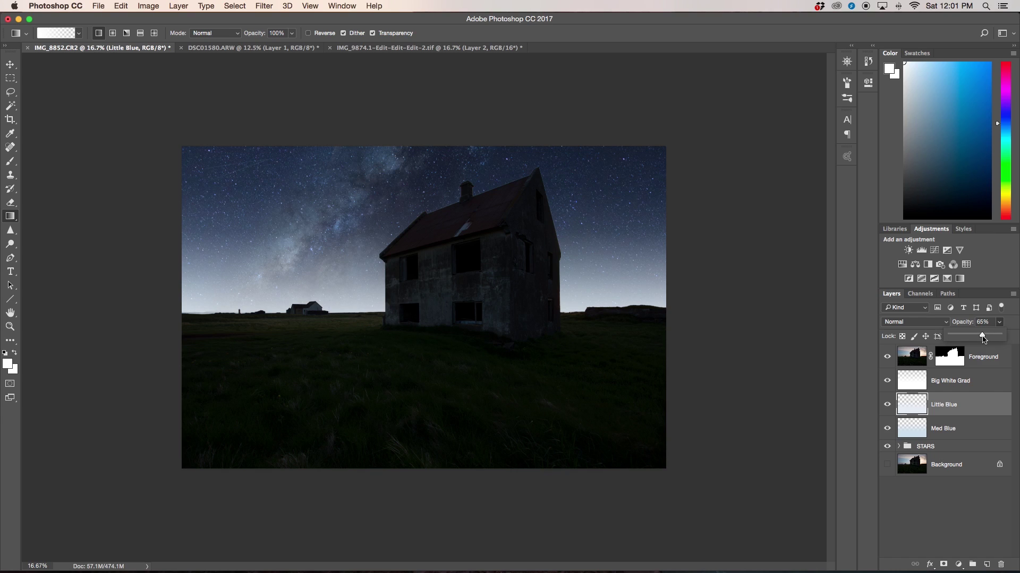
{"action": "left_click", "coordinate": [1000, 325]}
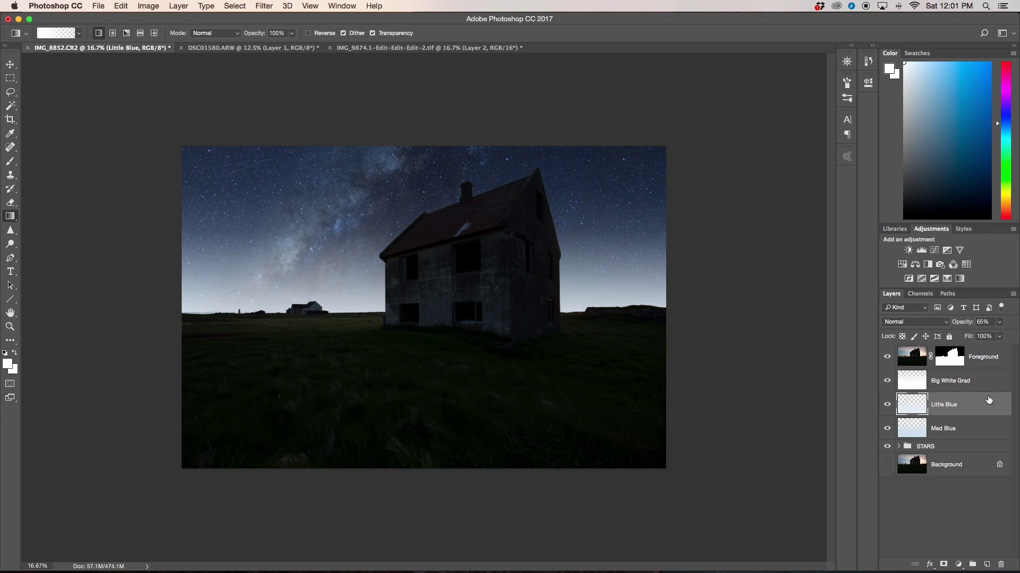
Lower the Med Blue layer's opacity to 25%
{"action": "left_click", "coordinate": [970, 430]}
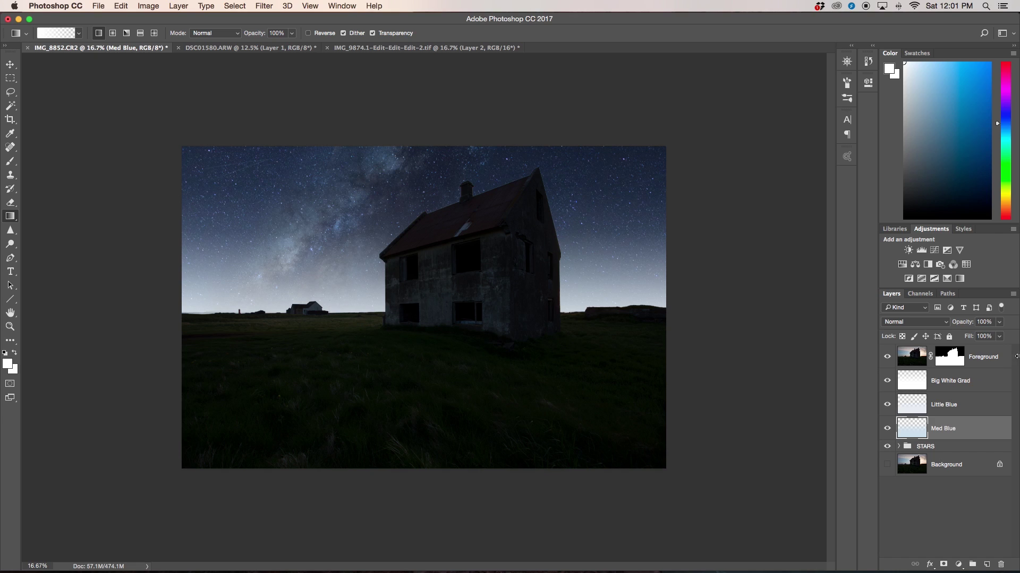
{"action": "left_click", "coordinate": [999, 322]}
{"action": "left_click_drag", "start_coordinate": [1002, 336], "coordinate": [940, 336]}
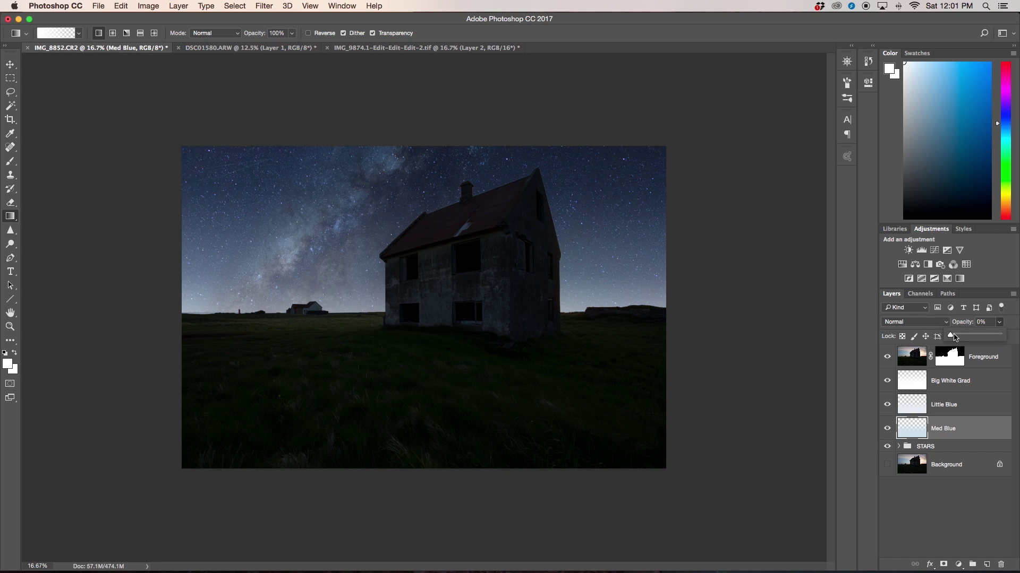
{"action": "left_click_drag", "start_coordinate": [951, 338], "coordinate": [958, 337]}
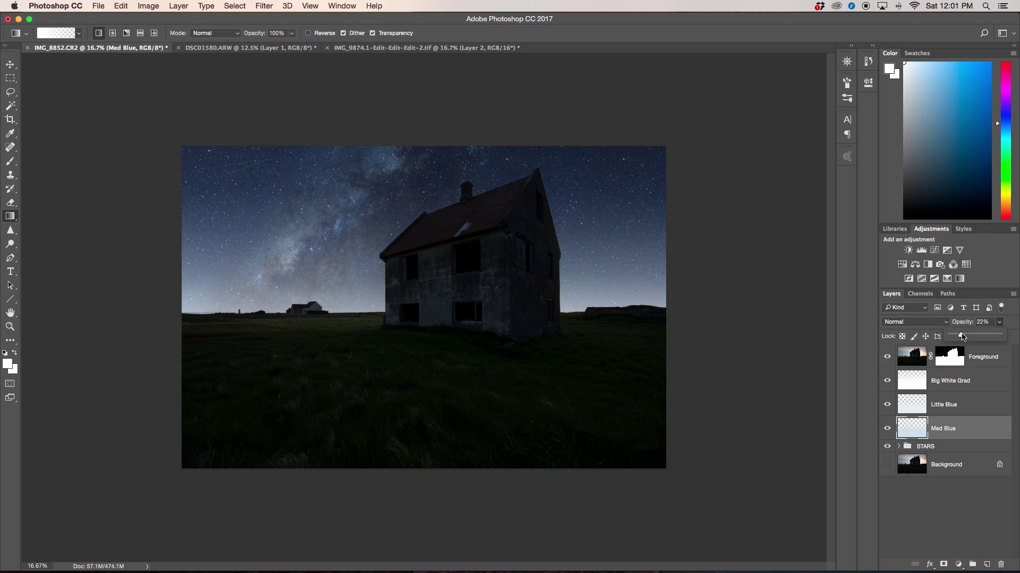
{"action": "left_click", "coordinate": [999, 325]}
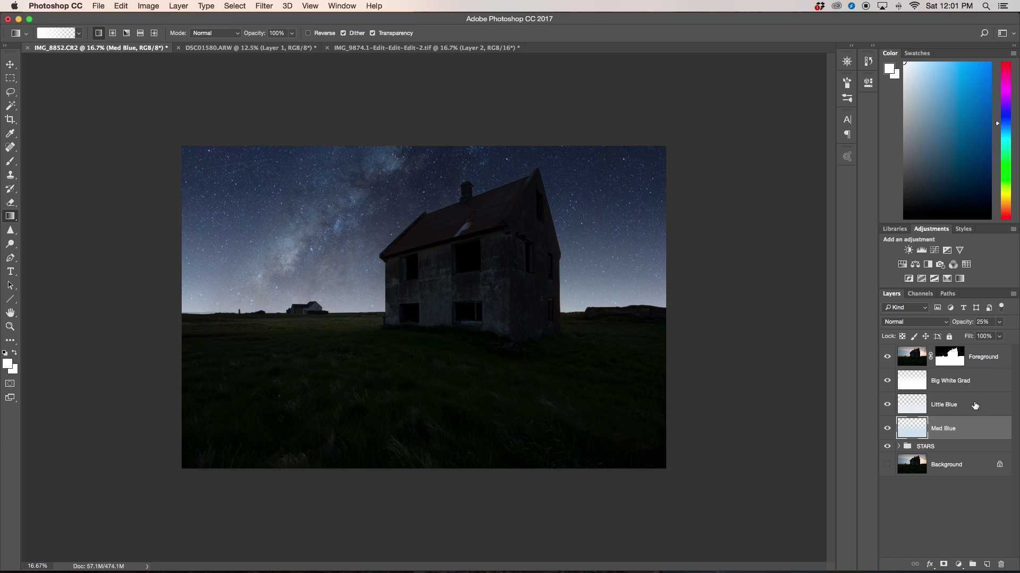
Group the three gradient layers and name the group Horizon Grads
{"action": "left_click", "coordinate": [982, 385], "text": "shift"}
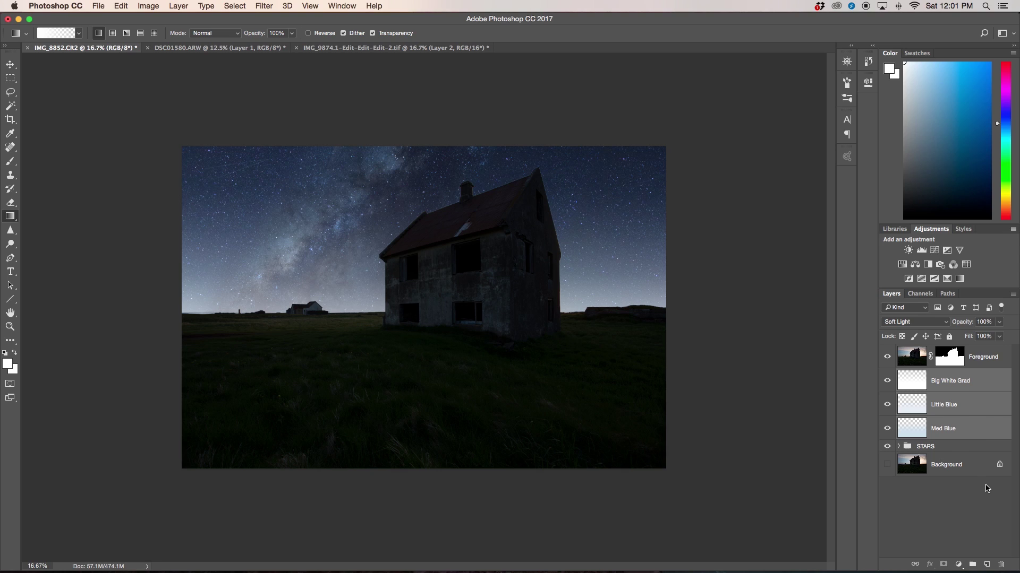
{"action": "key", "text": "super+g"}
{"action": "double_click", "coordinate": [927, 374]}
{"action": "key", "text": "BackSpace"}
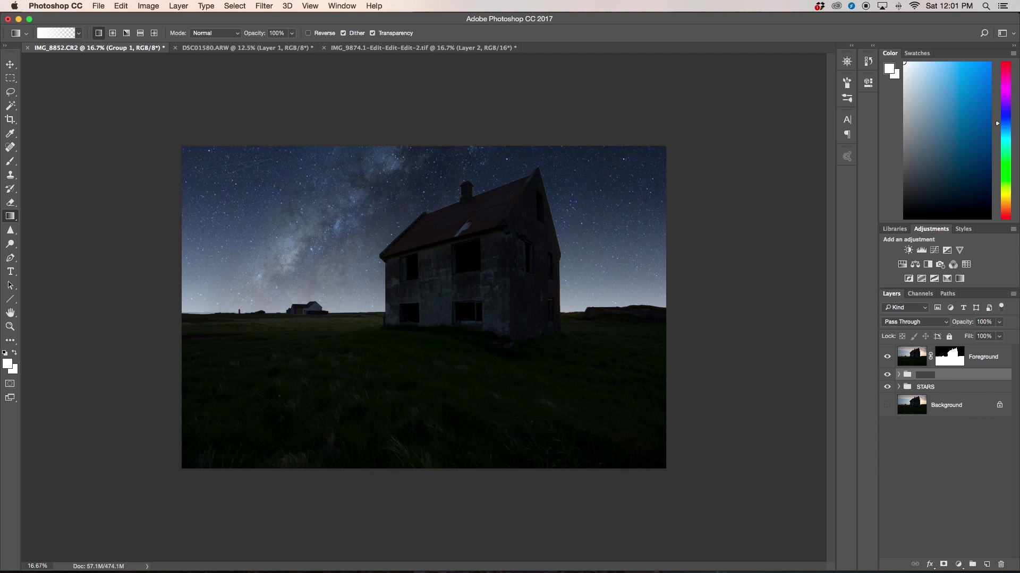
{"action": "type", "text": "Horizon Grads"}
{"action": "key", "text": "Return"}
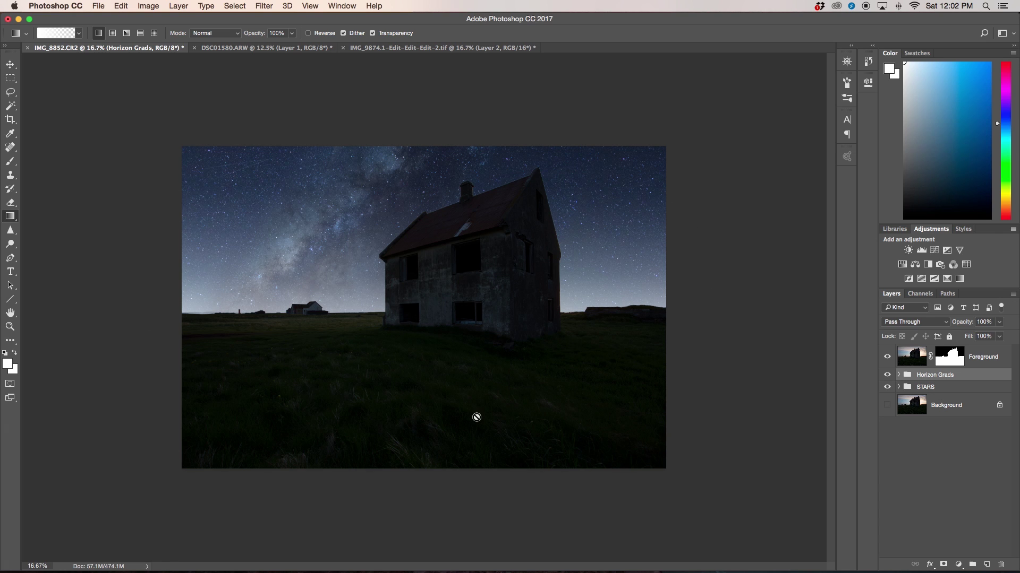
Examine the house's roof, chimney and wall edges against the sky up close for leftover fringing
{"action": "key", "text": "super+equal"}
{"action": "key", "text": "super+equal"}
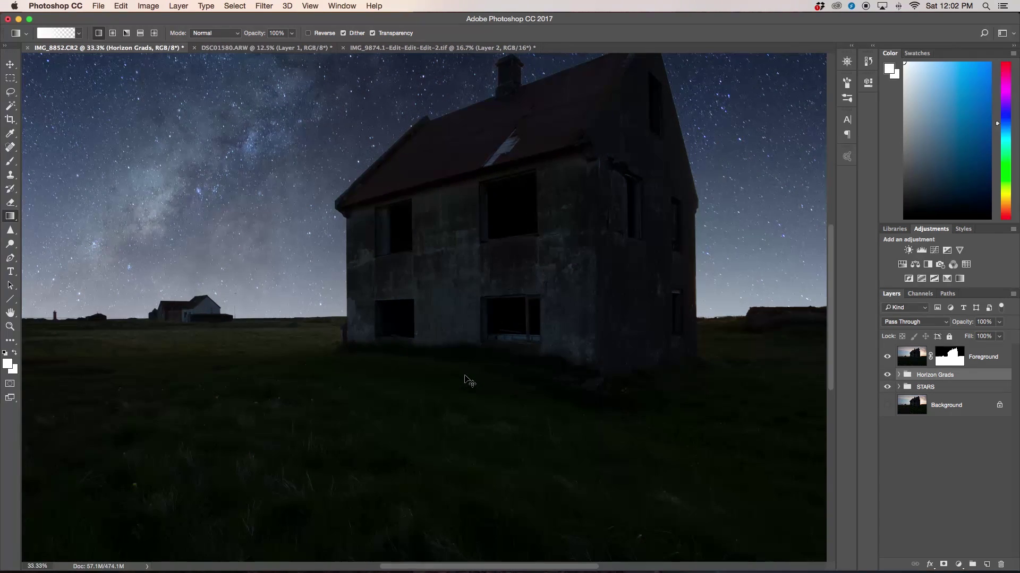
{"action": "key", "text": "super+minus"}
{"action": "key", "text": "super+minus"}
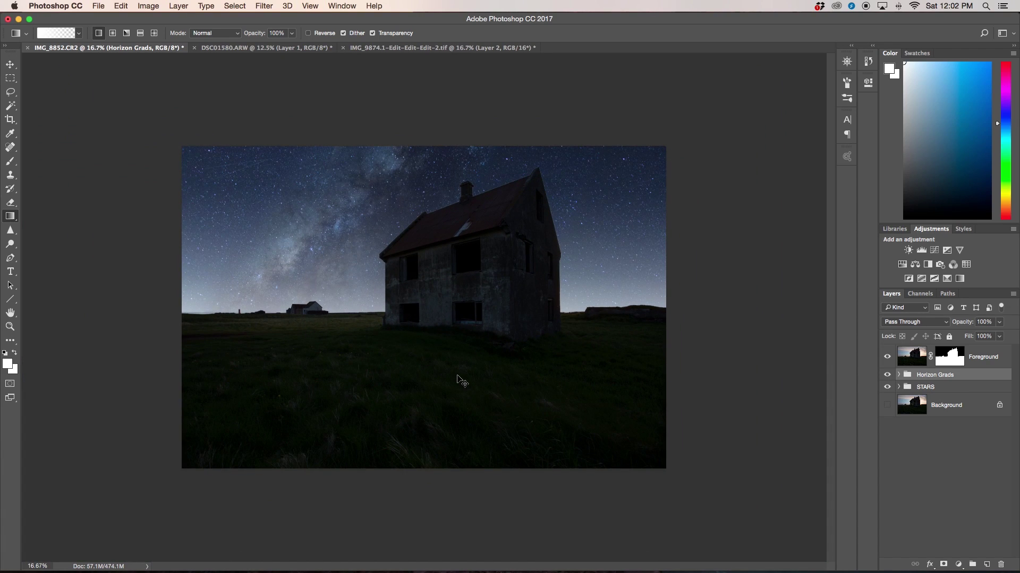
{"action": "key", "text": "super+equal"}
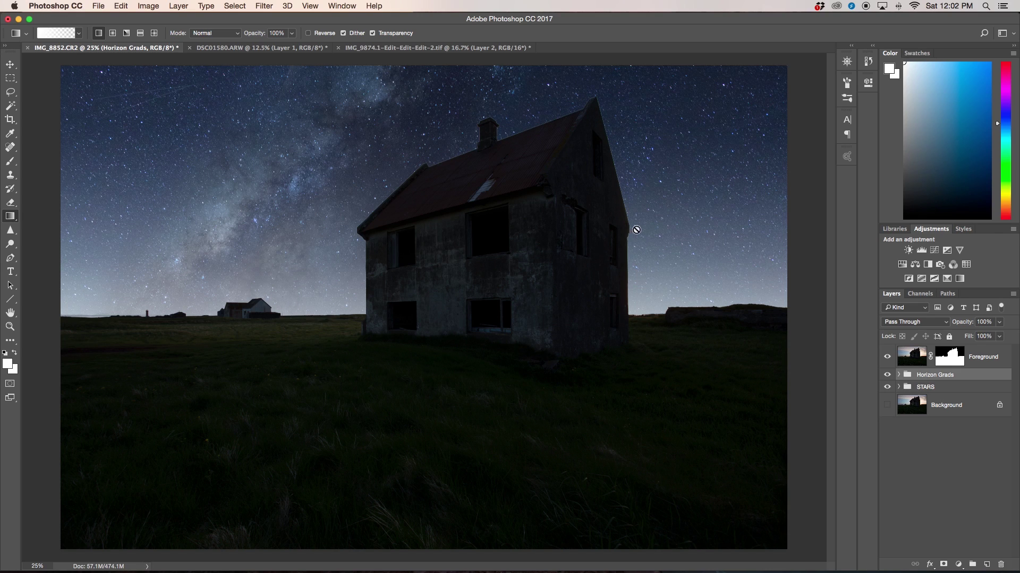
{"action": "key", "text": "super+equal"}
{"action": "key", "text": "super+equal"}
{"action": "key", "text": "super+equal"}
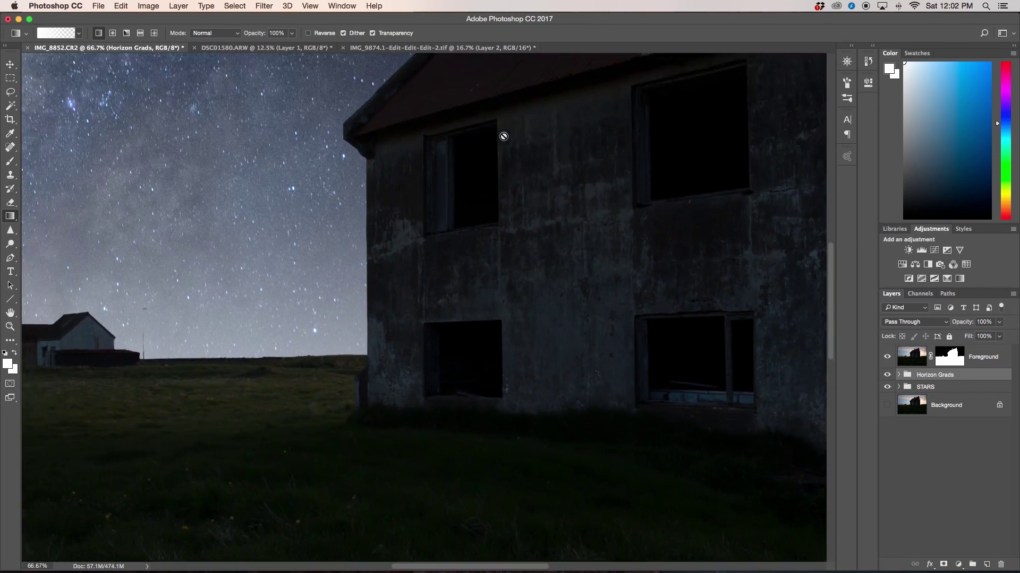
{"action": "scroll", "coordinate": [503, 136], "scroll_direction": "up", "scroll_amount": 15}
{"action": "scroll", "coordinate": [510, 175], "scroll_direction": "down", "scroll_amount": 5}
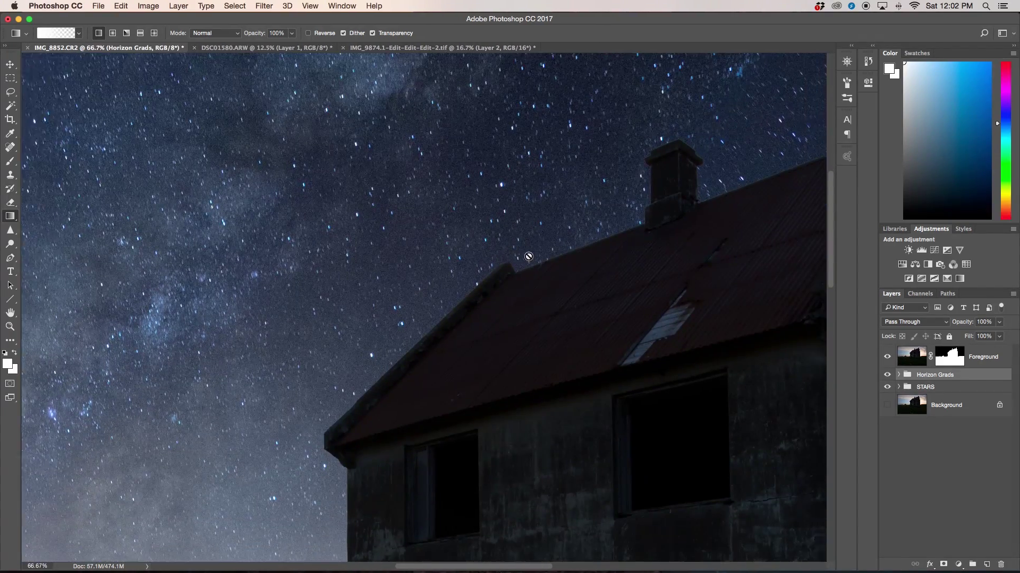
{"action": "scroll", "coordinate": [528, 257], "scroll_direction": "right", "scroll_amount": 8}
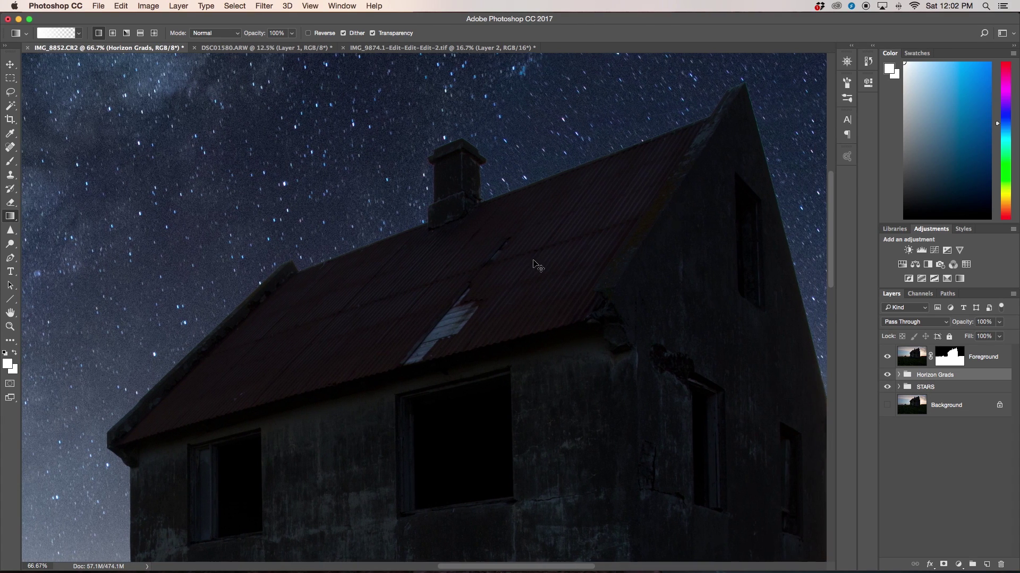
{"action": "key", "text": "super+equal"}
{"action": "key", "text": "super+equal"}
{"action": "scroll", "coordinate": [524, 262], "scroll_direction": "up", "scroll_amount": 5}
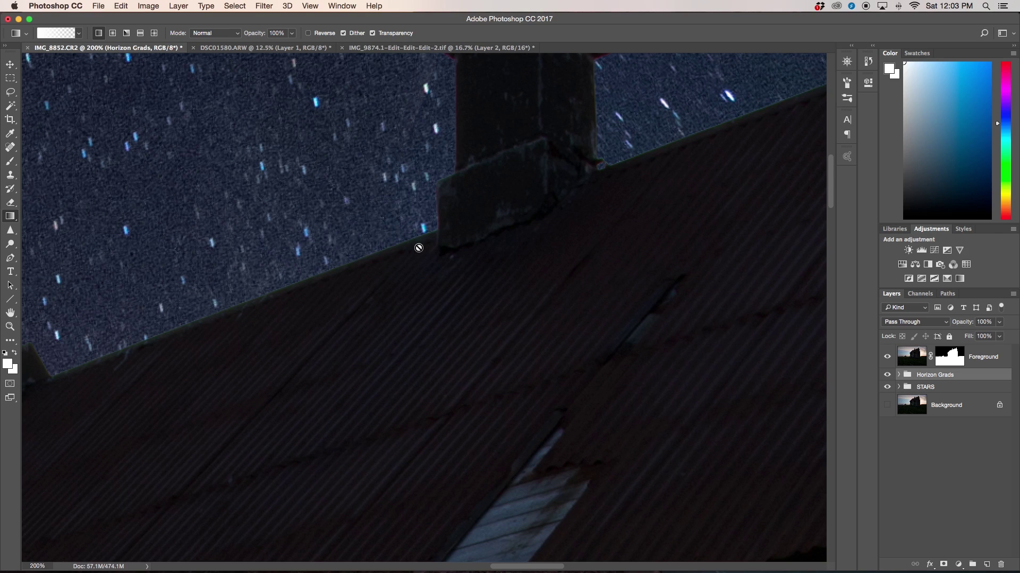
{"action": "scroll", "coordinate": [424, 244], "scroll_direction": "up", "scroll_amount": 3}
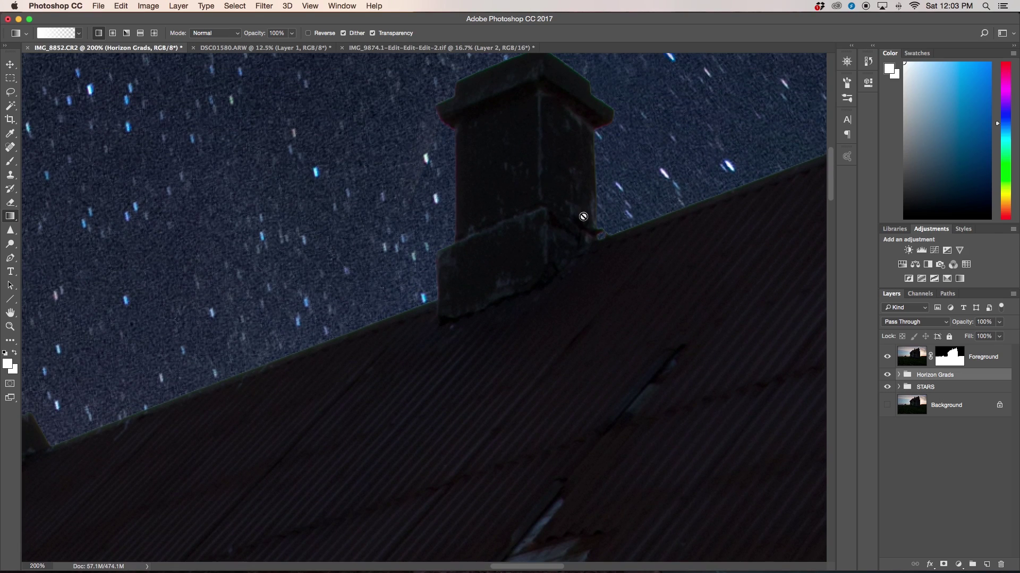
{"action": "scroll", "coordinate": [584, 217], "scroll_direction": "down", "scroll_amount": 10}
{"action": "scroll", "coordinate": [583, 217], "scroll_direction": "right", "scroll_amount": 10}
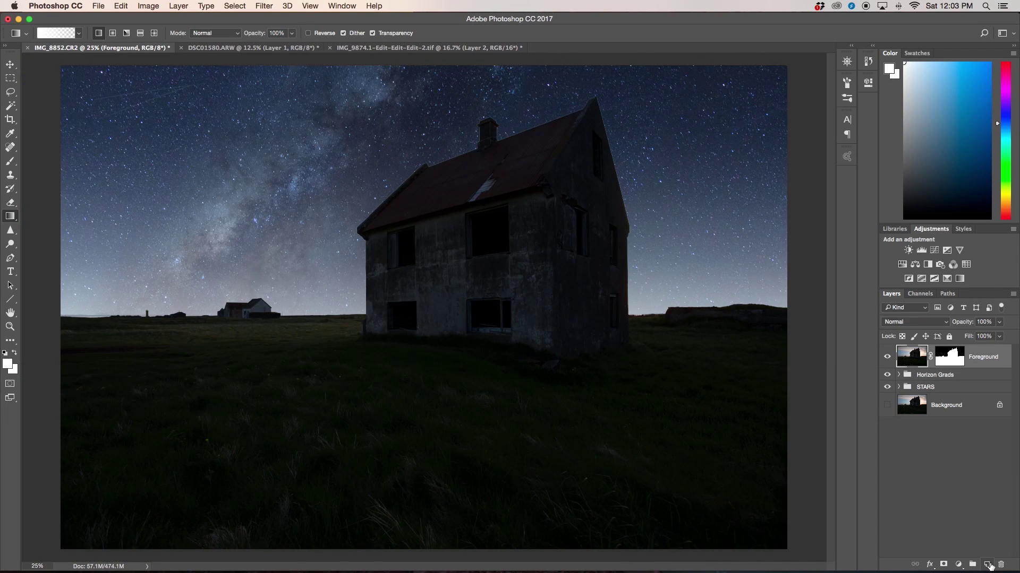
Add a new empty layer clipped to the Foreground layer and activate the Clone Stamp tool
{"action": "left_click", "coordinate": [987, 565]}
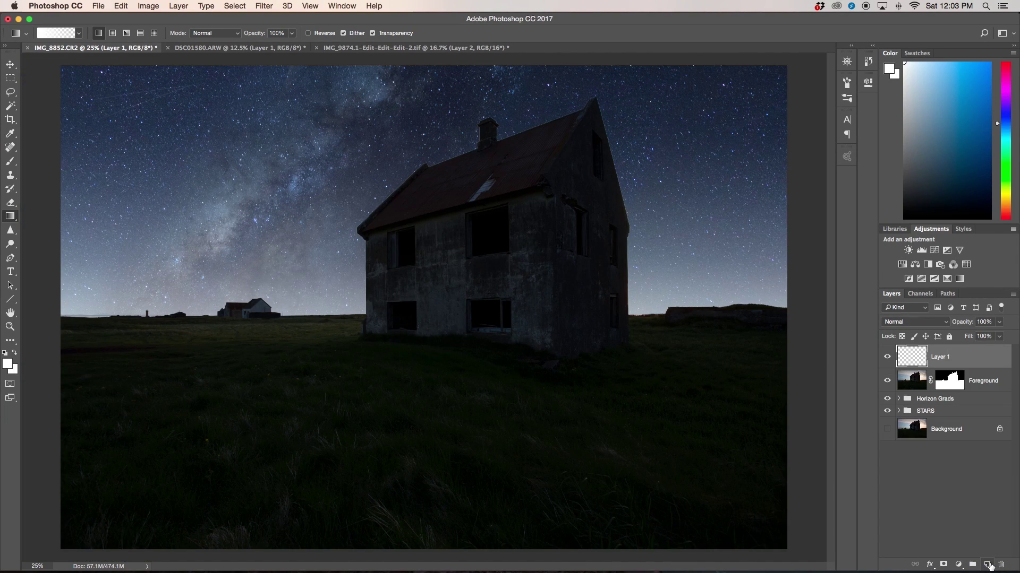
{"action": "right_click", "coordinate": [955, 362]}
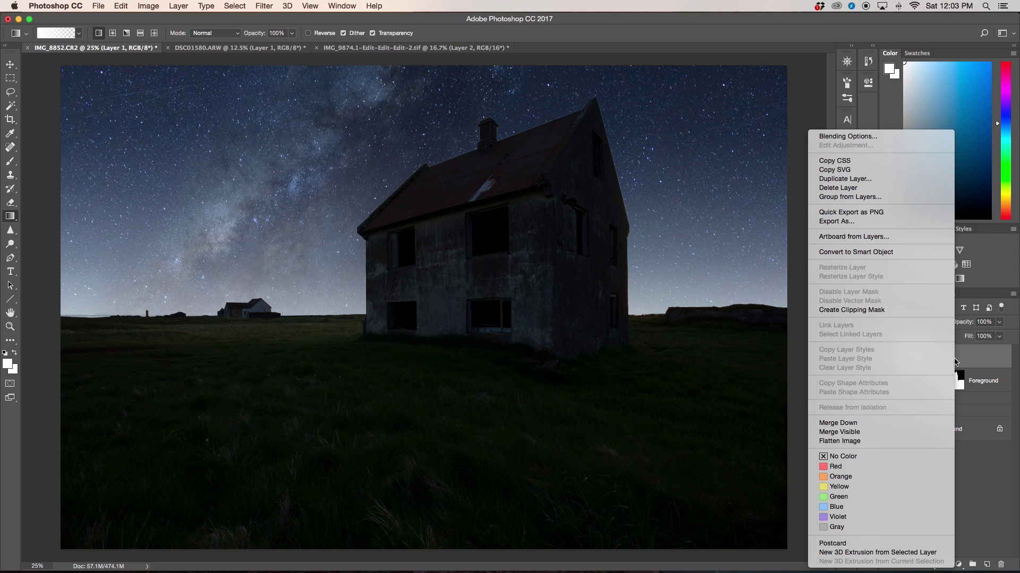
{"action": "left_click", "coordinate": [876, 310]}
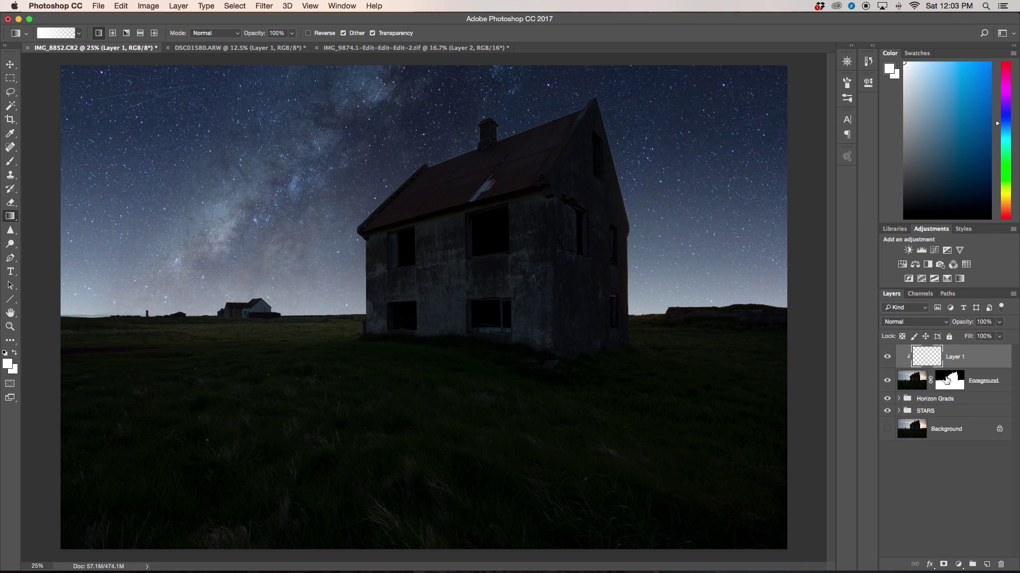
{"action": "key", "text": "s"}
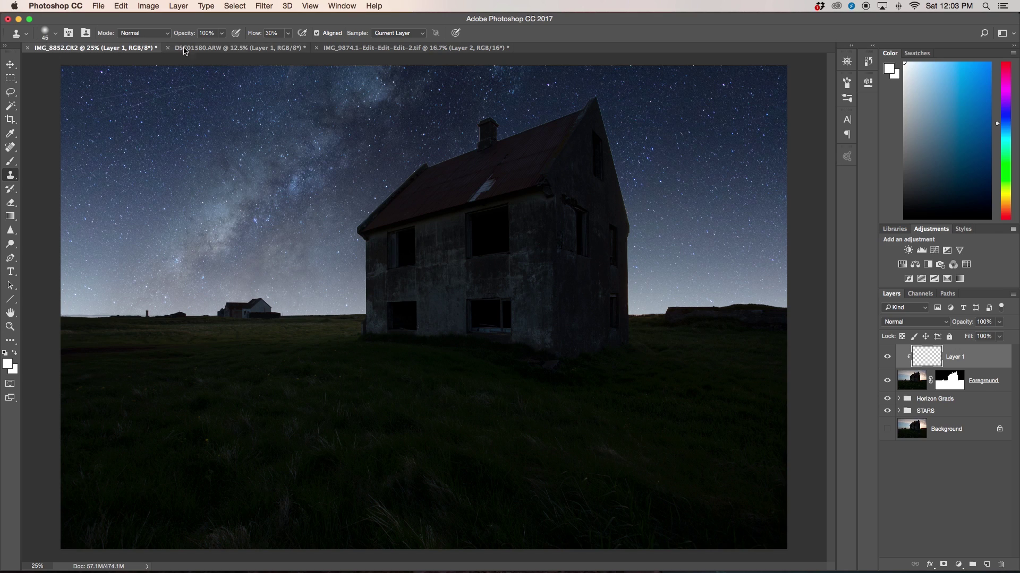
Set the Clone Stamp flow to 100% and its sampling to Current & Below
{"action": "left_click", "coordinate": [290, 33]}
{"action": "left_click_drag", "start_coordinate": [287, 47], "coordinate": [330, 52]}
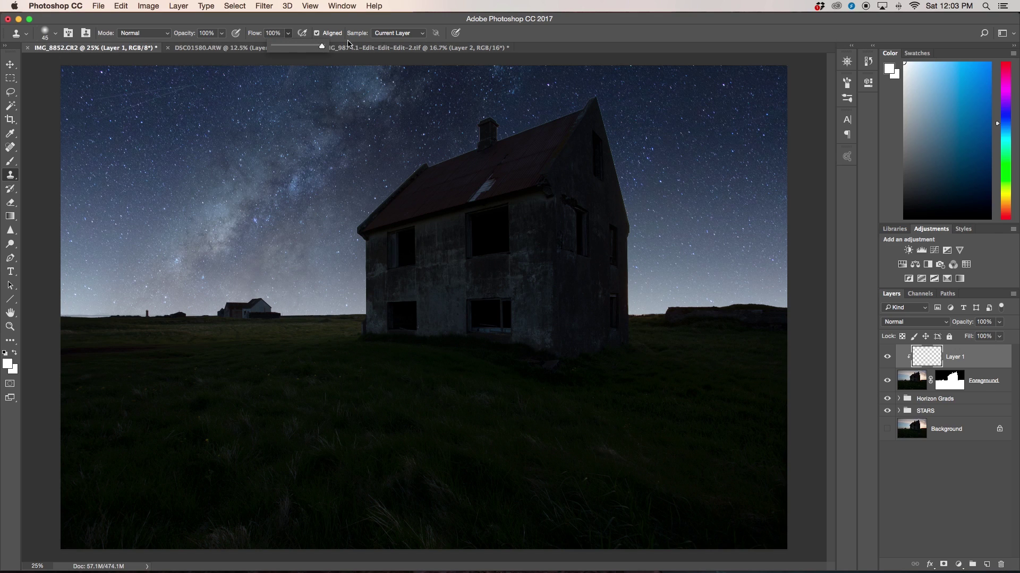
{"action": "left_click", "coordinate": [400, 33]}
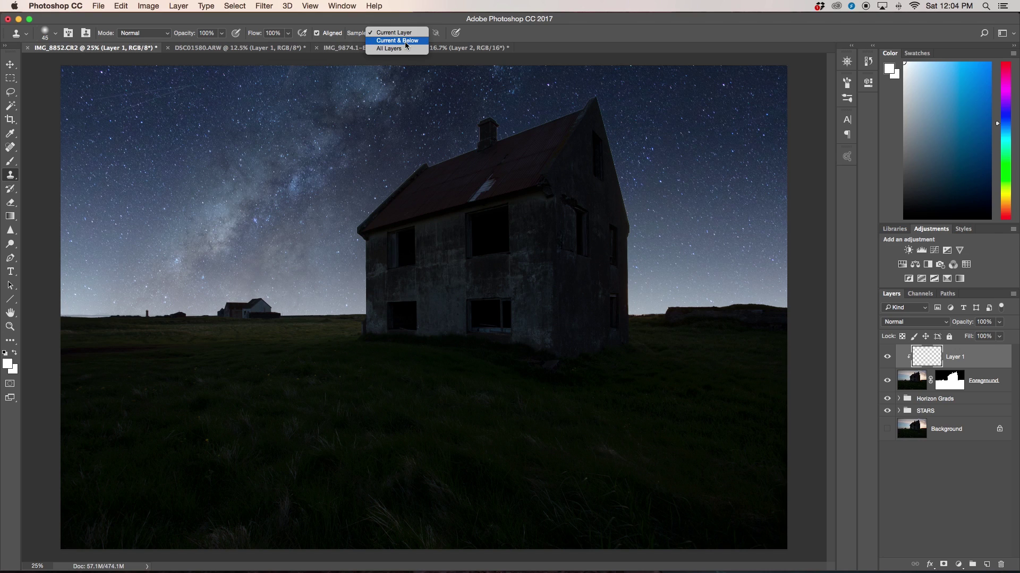
{"action": "left_click", "coordinate": [393, 42]}
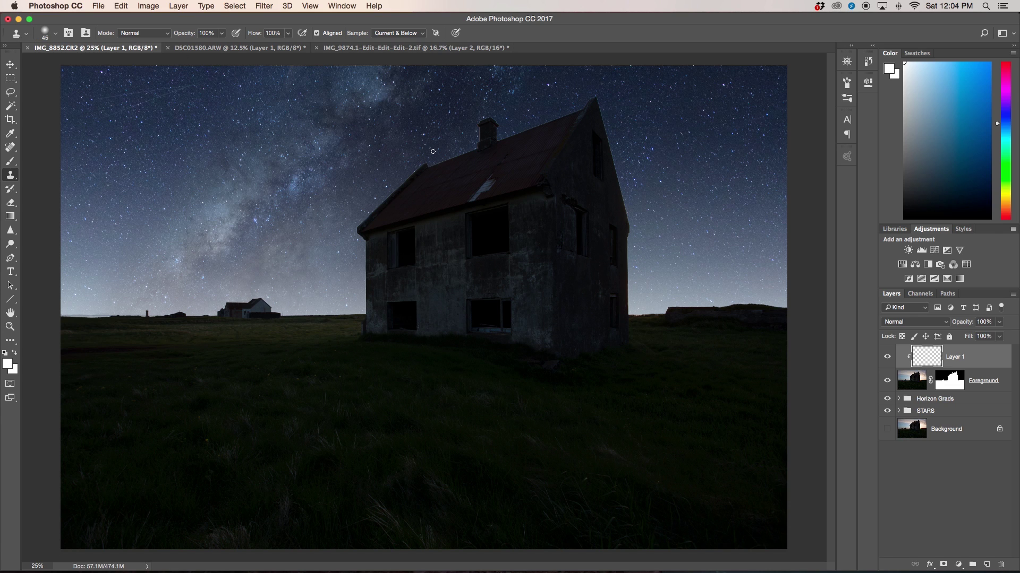
Clone nearby dark roof texture over the fringed roof edge from beside the chimney down the sloping left end toward the eave
{"action": "key", "text": "super+equal"}
{"action": "key", "text": "super+equal"}
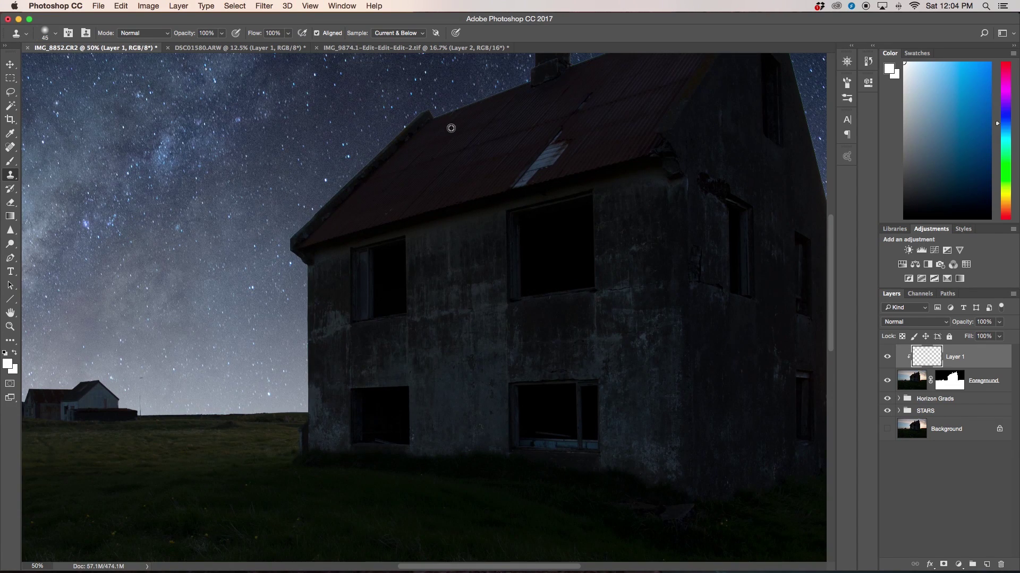
{"action": "left_click", "coordinate": [469, 115], "text": "alt"}
{"action": "mouse_move", "coordinate": [527, 83]}
{"action": "left_mouse_down"}
{"action": "mouse_move", "coordinate": [434, 118]}
{"action": "mouse_move", "coordinate": [426, 110]}
{"action": "mouse_move", "coordinate": [293, 239]}
{"action": "left_mouse_up"}
{"action": "key", "text": "super+z"}
{"action": "scroll", "coordinate": [375, 241], "scroll_direction": "right", "scroll_amount": 2}
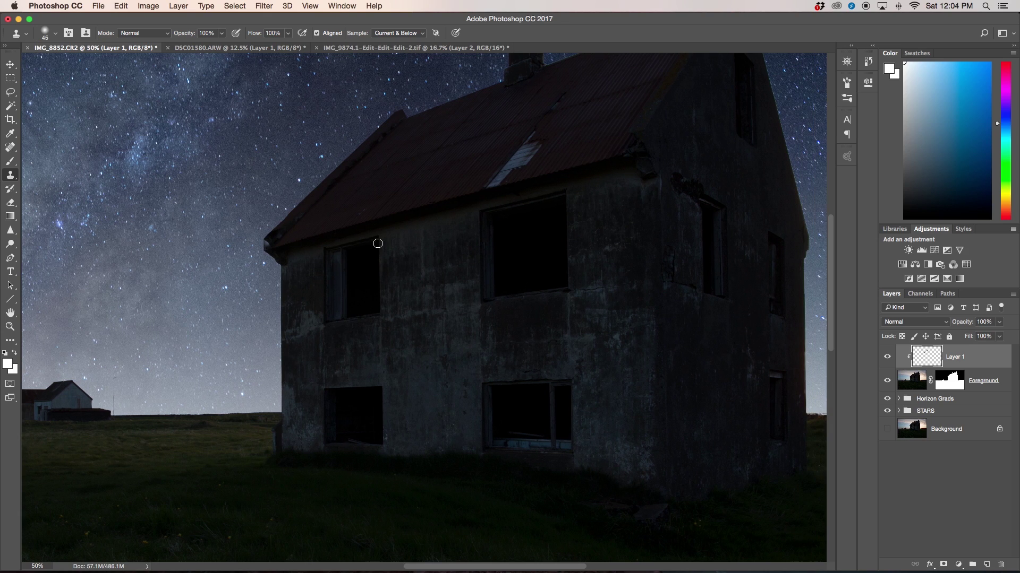
{"action": "left_click", "coordinate": [383, 134], "text": "alt"}
{"action": "left_click_drag", "start_coordinate": [389, 115], "coordinate": [346, 160]}
Clone roof and wall texture over the fringed ridge right of the chimney and up to the gable peak
{"action": "key", "text": "super+equal"}
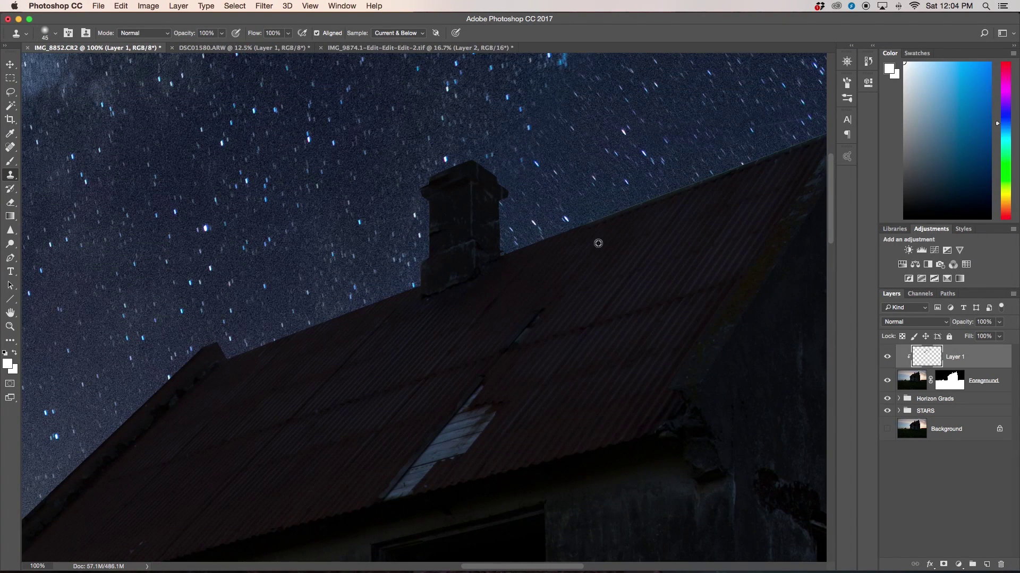
{"action": "scroll", "coordinate": [692, 207], "scroll_direction": "right", "scroll_amount": 5}
{"action": "scroll", "coordinate": [691, 207], "scroll_direction": "up", "scroll_amount": 1}
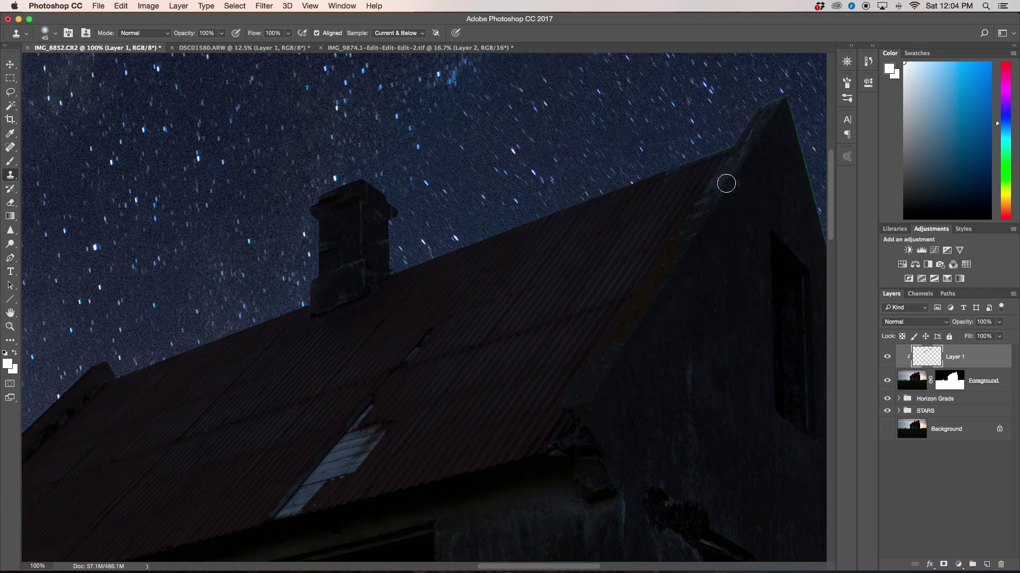
{"action": "mouse_move", "coordinate": [689, 163]}
{"action": "left_mouse_down"}
{"action": "mouse_move", "coordinate": [712, 159]}
{"action": "mouse_move", "coordinate": [640, 200]}
{"action": "mouse_move", "coordinate": [712, 157]}
{"action": "left_mouse_up"}
{"action": "left_click", "coordinate": [704, 170], "text": "alt"}
{"action": "mouse_move", "coordinate": [744, 130]}
{"action": "left_mouse_down"}
{"action": "mouse_move", "coordinate": [760, 104]}
{"action": "mouse_move", "coordinate": [781, 103]}
{"action": "left_mouse_up"}
Clone dark wall texture over the bright fringe running down the gable's right edge from the peak
{"action": "left_click", "coordinate": [764, 124], "text": "alt"}
{"action": "left_click_drag", "start_coordinate": [785, 102], "coordinate": [802, 155]}
{"action": "key", "text": "super+minus"}
{"action": "key", "text": "super+minus"}
{"action": "key", "text": "super+minus"}
{"action": "key", "text": "super+minus"}
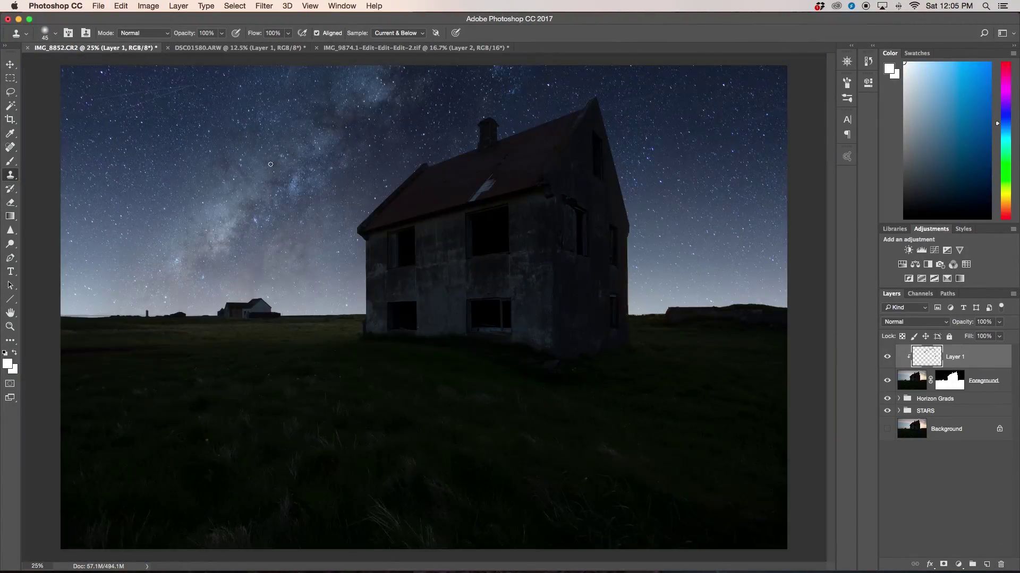
{"action": "key", "text": "super+minus"}
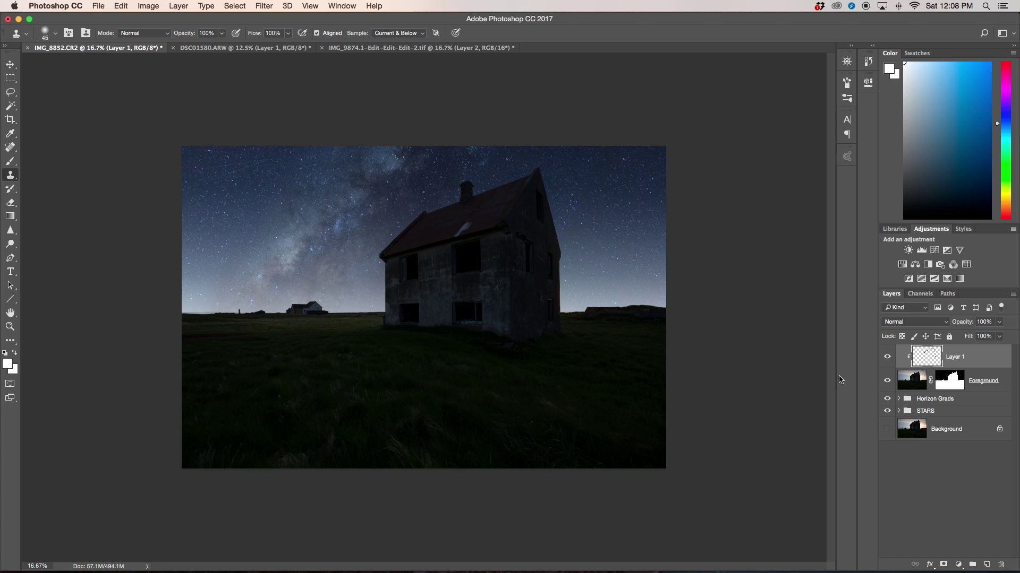